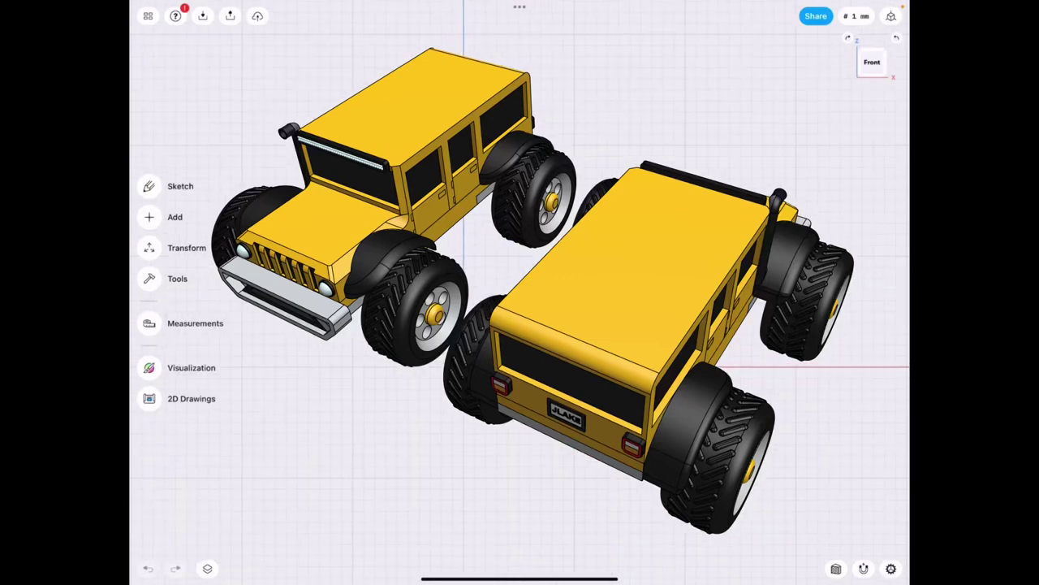
- Begin a new sketch on the default grid plane
click(149, 186)
- Draw a ⌀20 mm circle at the origin and extrude it 10 mm into a cylinder
click(149, 246)
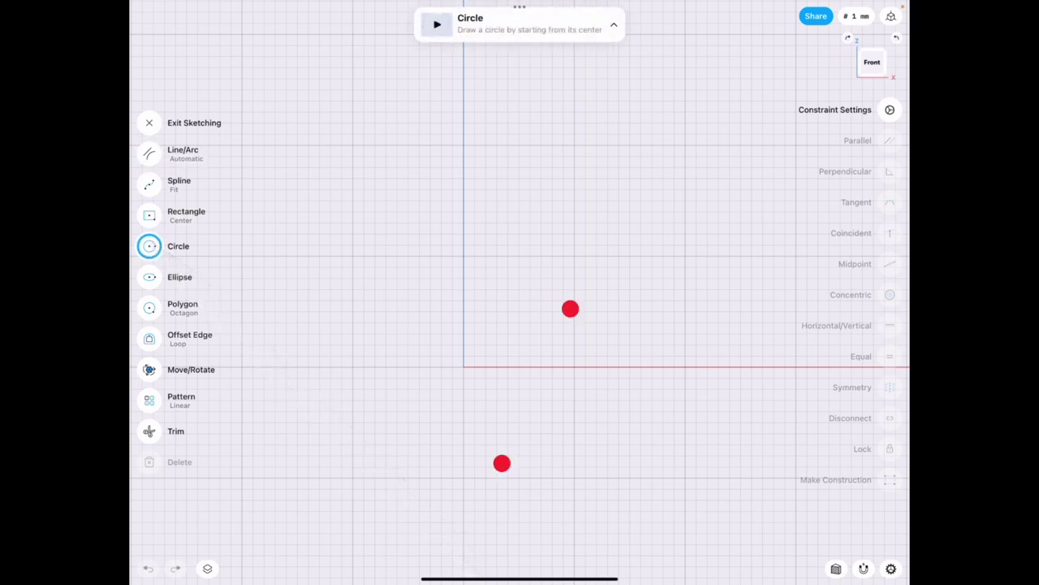
scroll(536, 385, up, 2)
scroll(625, 357, down, 3)
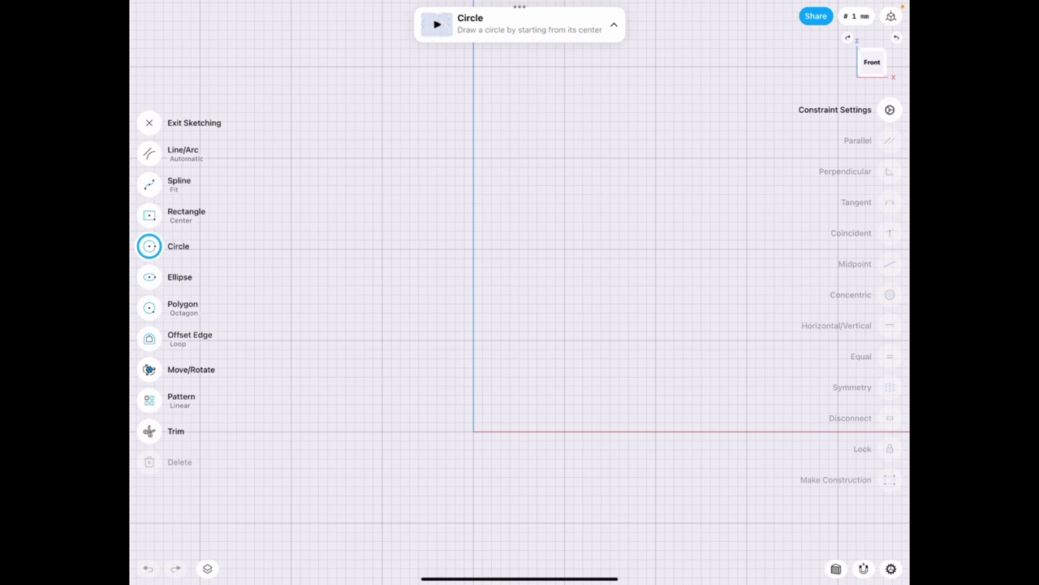
drag(475, 339, 478, 252)
middle_drag(564, 255, 634, 303)
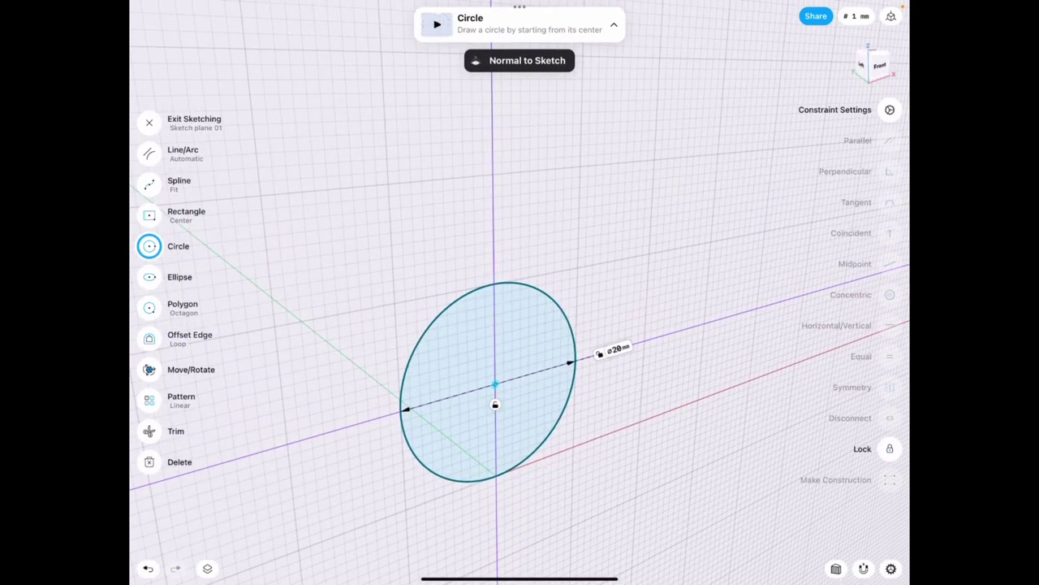
click(539, 348)
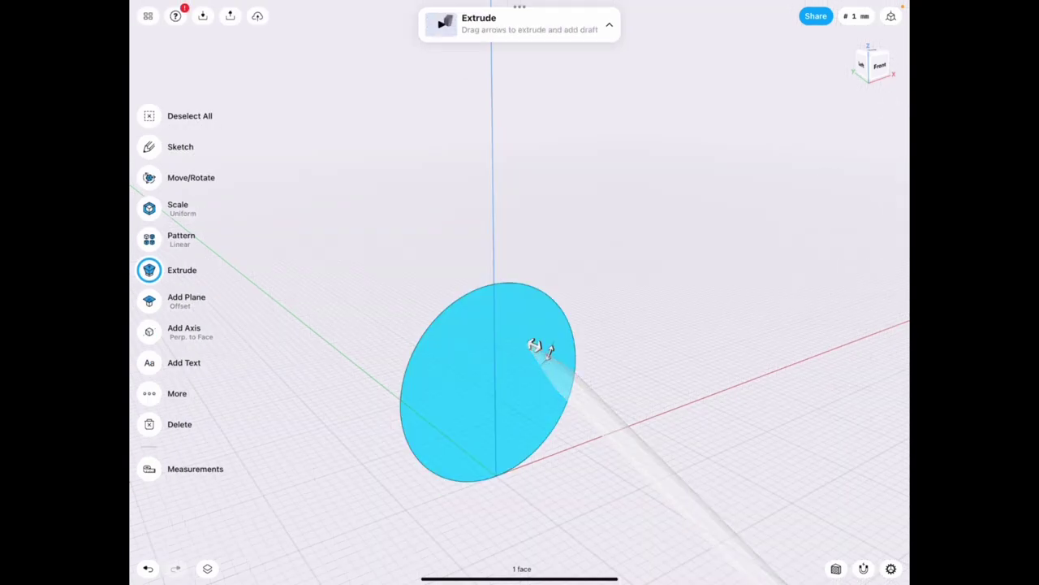
drag(538, 348, 597, 376)
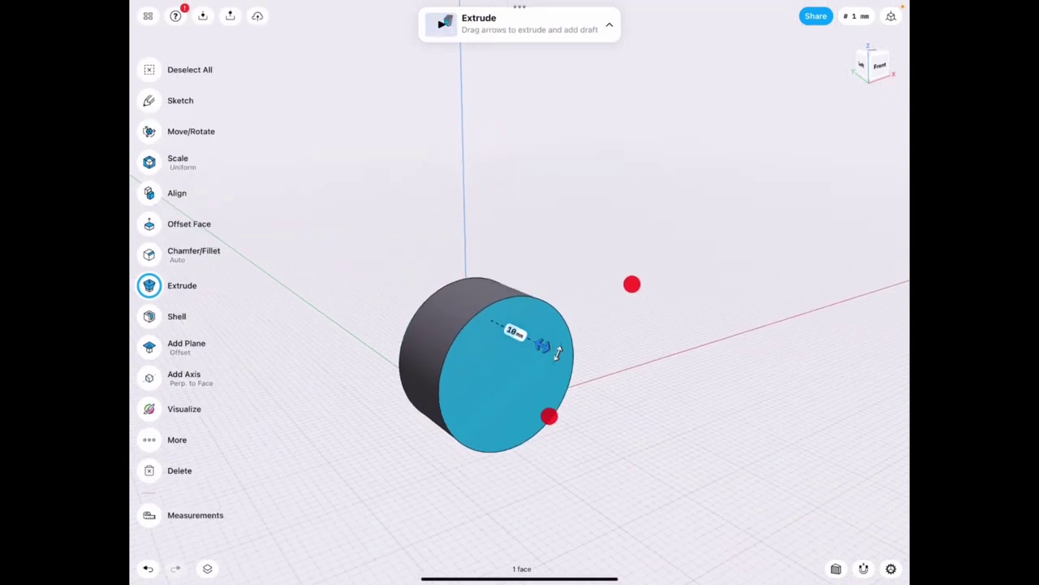
mouse_move(630, 283)
middle_down()
mouse_move(696, 274)
mouse_move(618, 290)
middle_up()
click(622, 268)
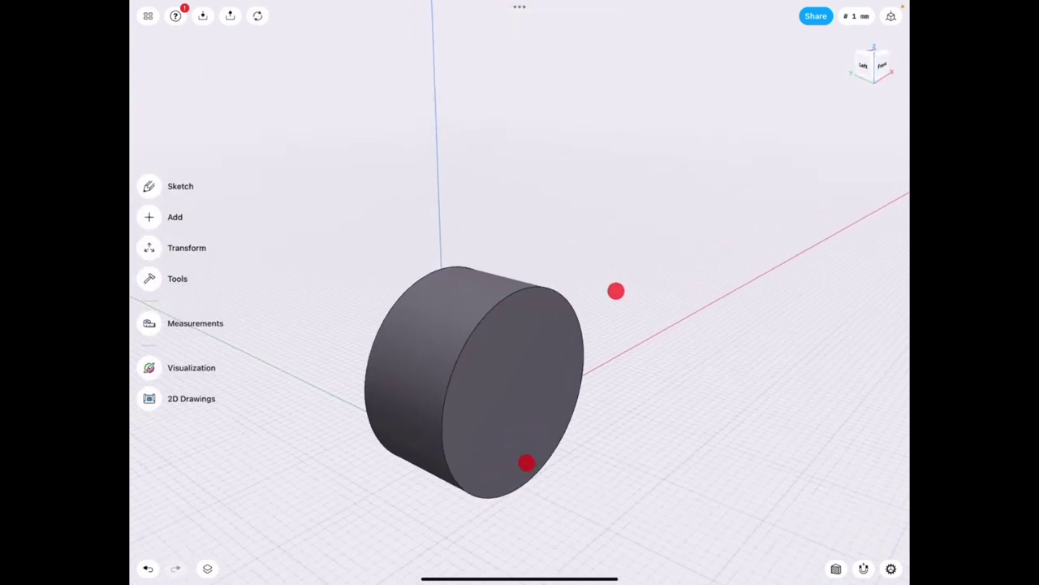
- Fillet both circular edges of the cylinder to R2 mm
click(416, 284)
click(495, 301)
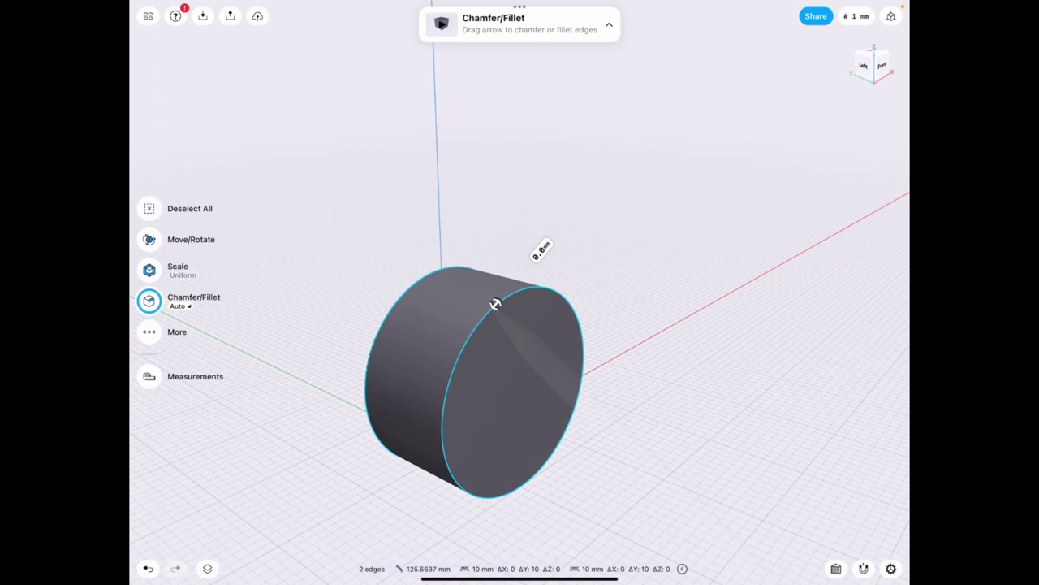
drag(495, 301, 508, 289)
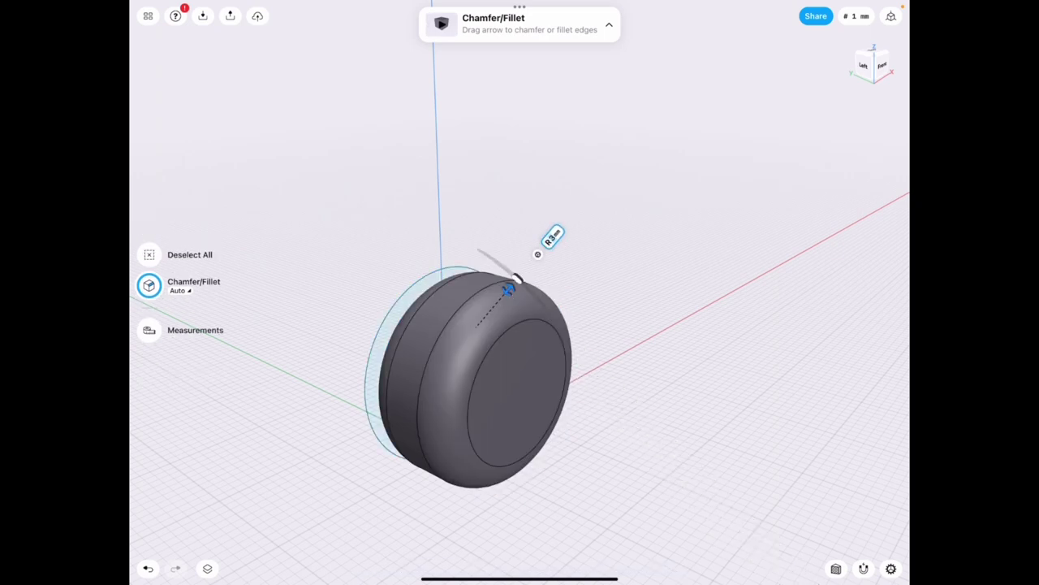
click(552, 236)
click(536, 281)
click(594, 293)
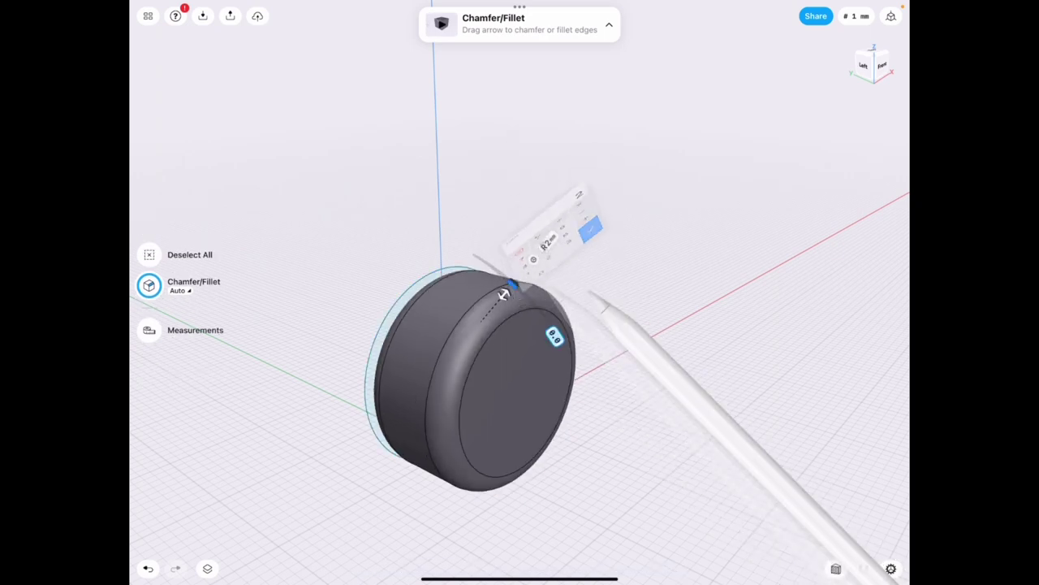
click(610, 294)
- Sketch a ⌀13 mm circle at the centre of the front face
double_click(526, 369)
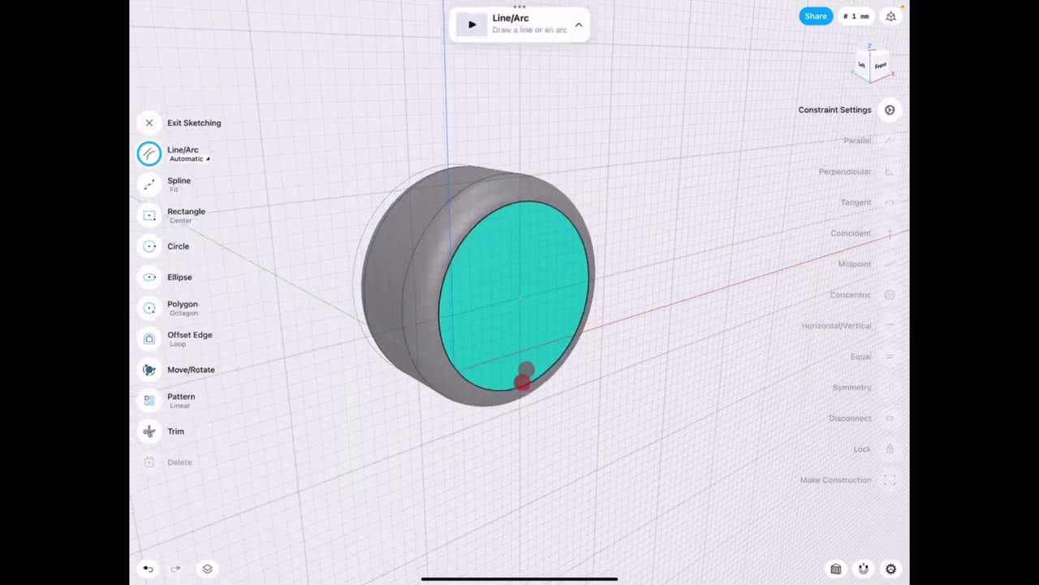
scroll(562, 365, down, 2)
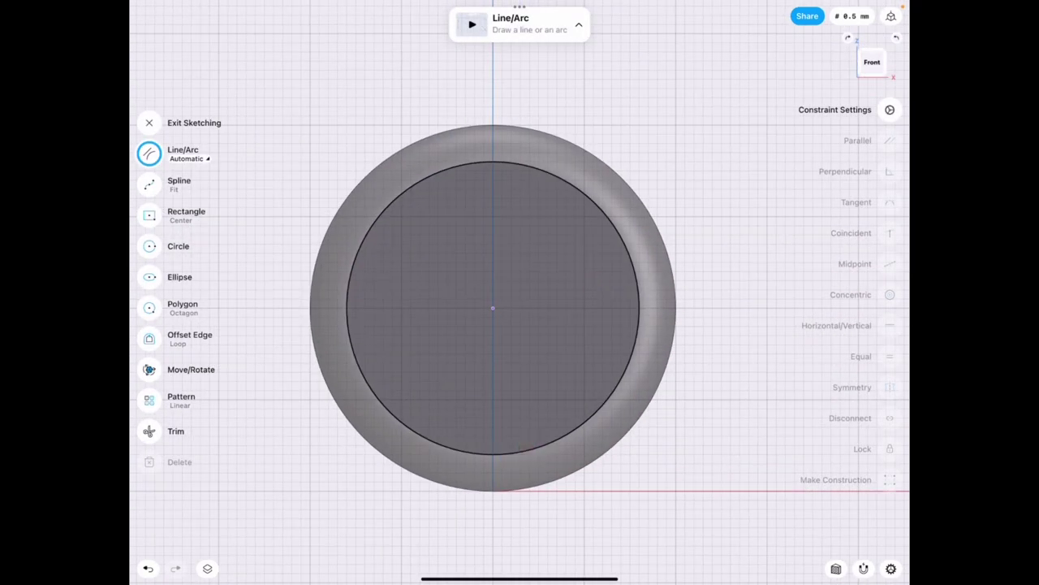
click(149, 246)
drag(493, 308, 493, 186)
scroll(598, 316, down, 2)
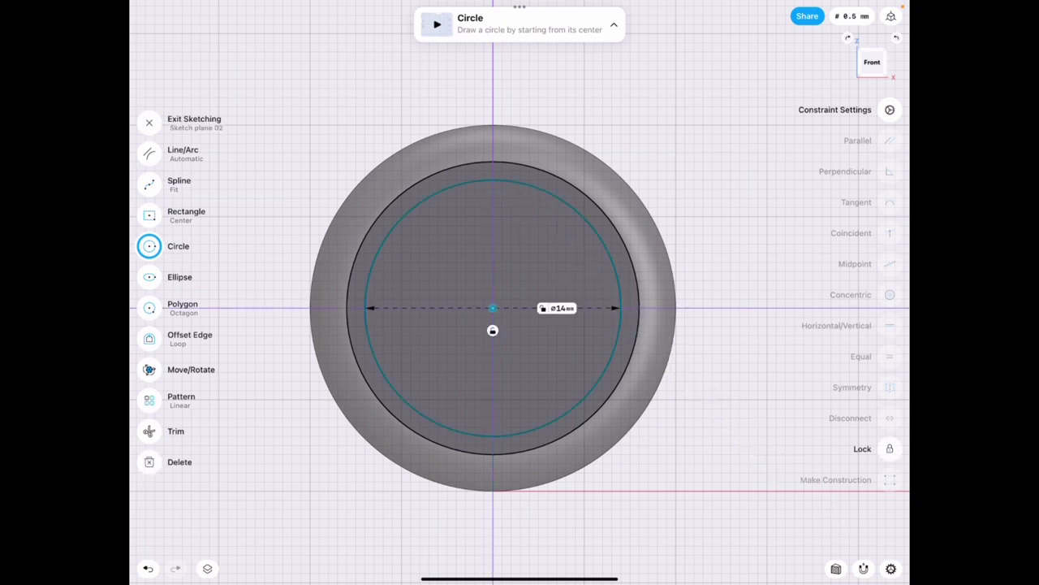
middle_drag(559, 411, 544, 443)
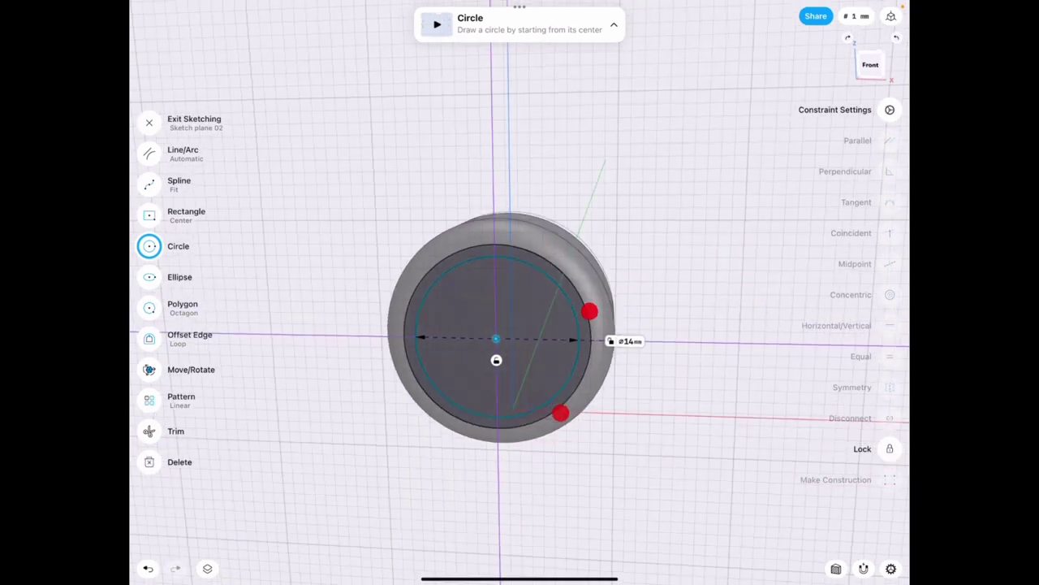
click(507, 387)
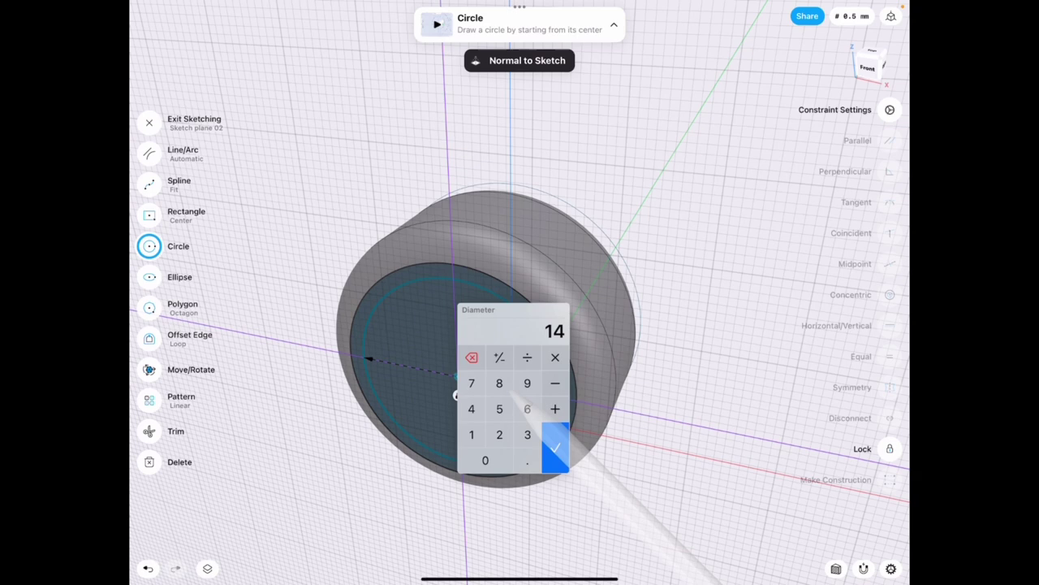
text(1)
click(527, 434)
click(555, 447)
- Extrude the 13 mm circle as a cut through the cylinder
click(476, 360)
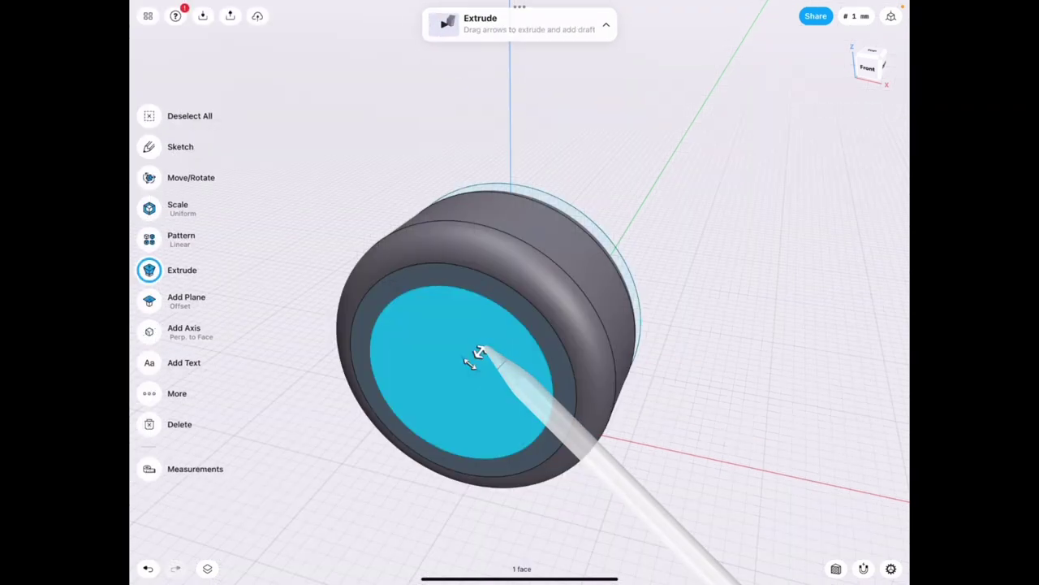
drag(479, 357, 609, 189)
click(705, 276)
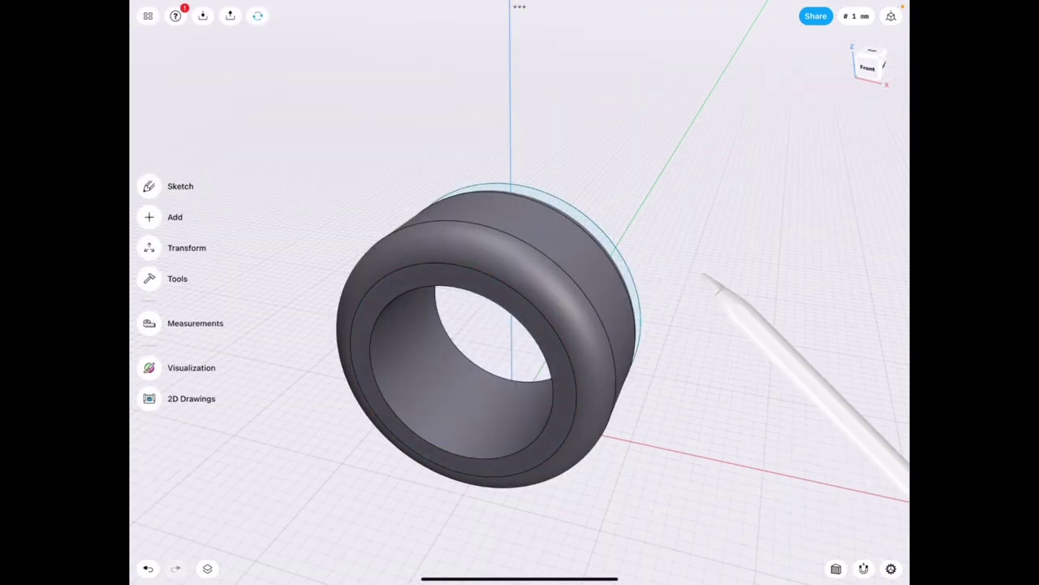
- In Visualization, apply the Synthetic Rubber material to the tire
mouse_move(715, 243)
middle_down()
mouse_move(620, 274)
mouse_move(586, 313)
middle_up()
click(192, 367)
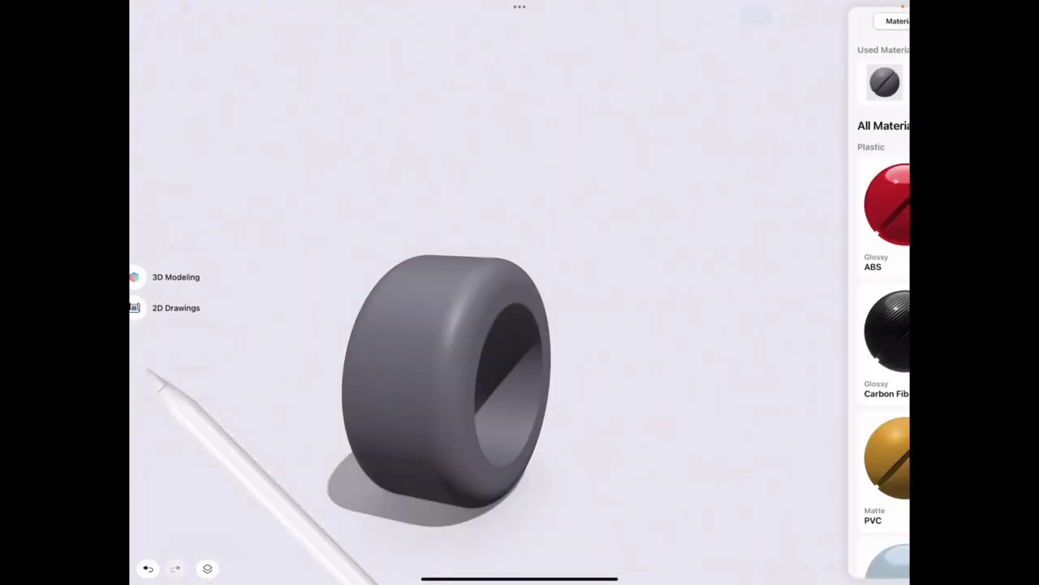
click(464, 360)
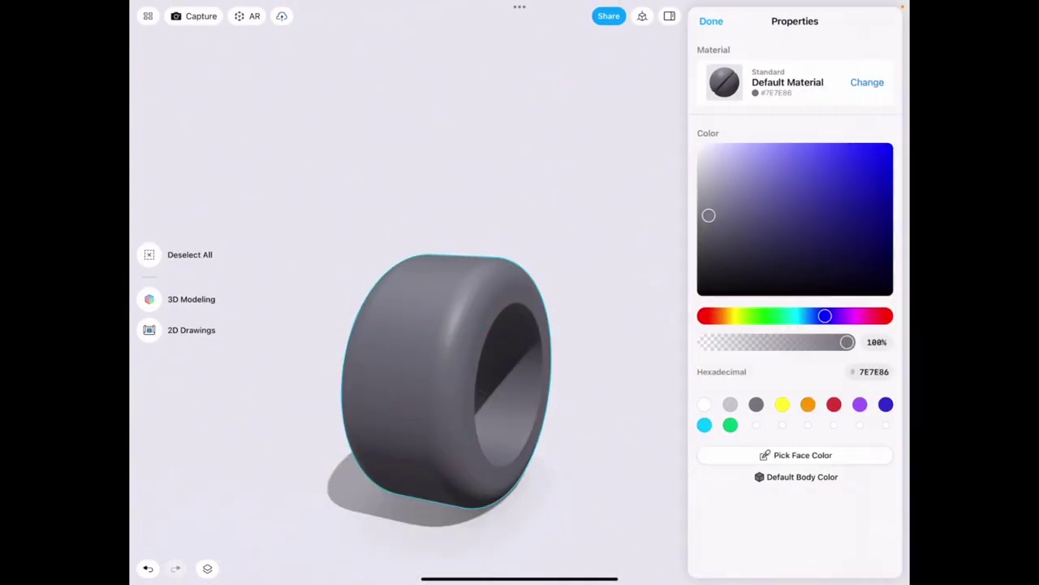
click(867, 82)
scroll(849, 309, down, 5)
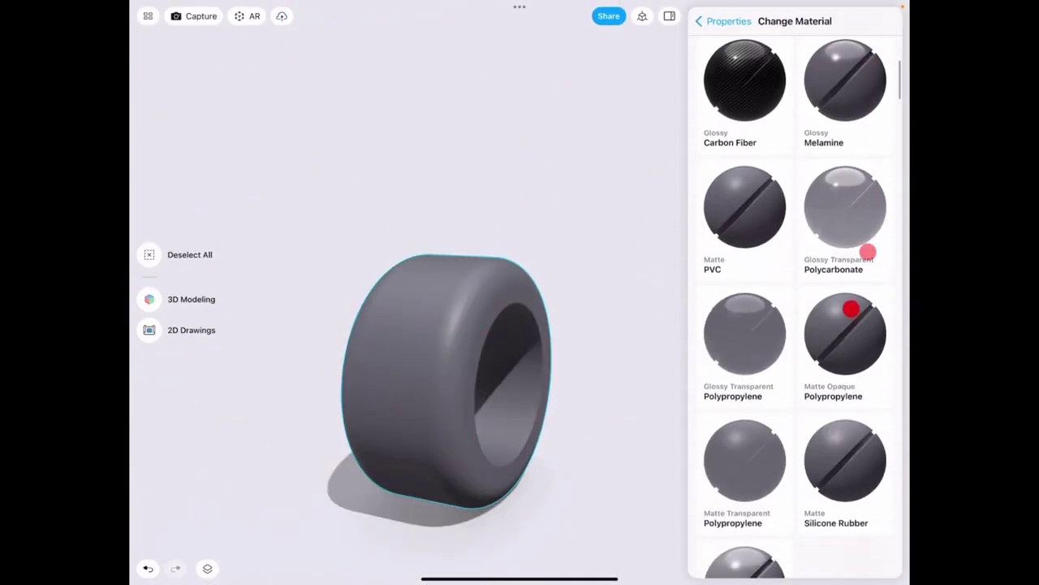
scroll(845, 308, down, 5)
scroll(852, 284, up, 2)
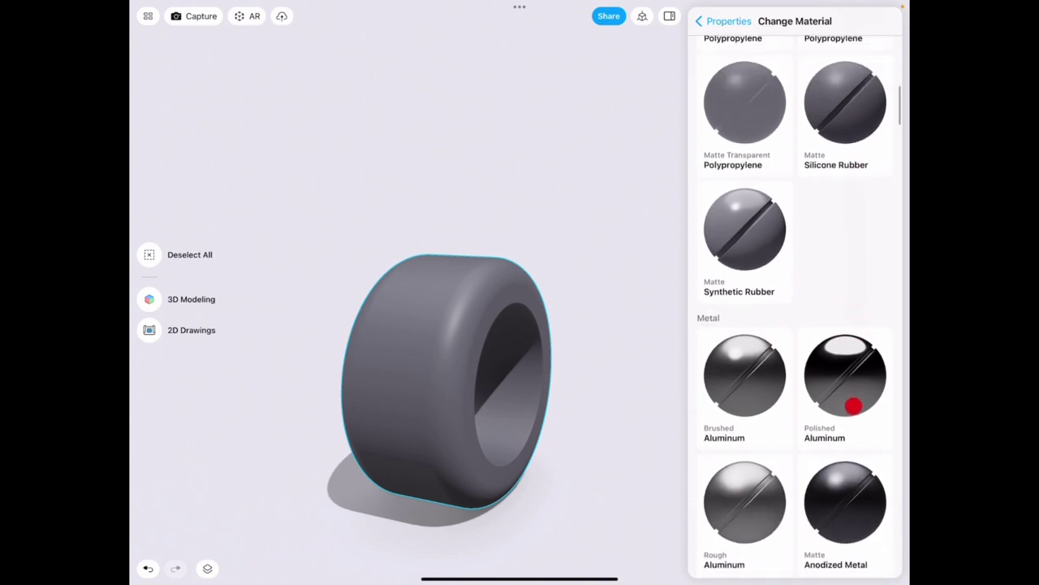
scroll(846, 337, up, 1)
click(766, 316)
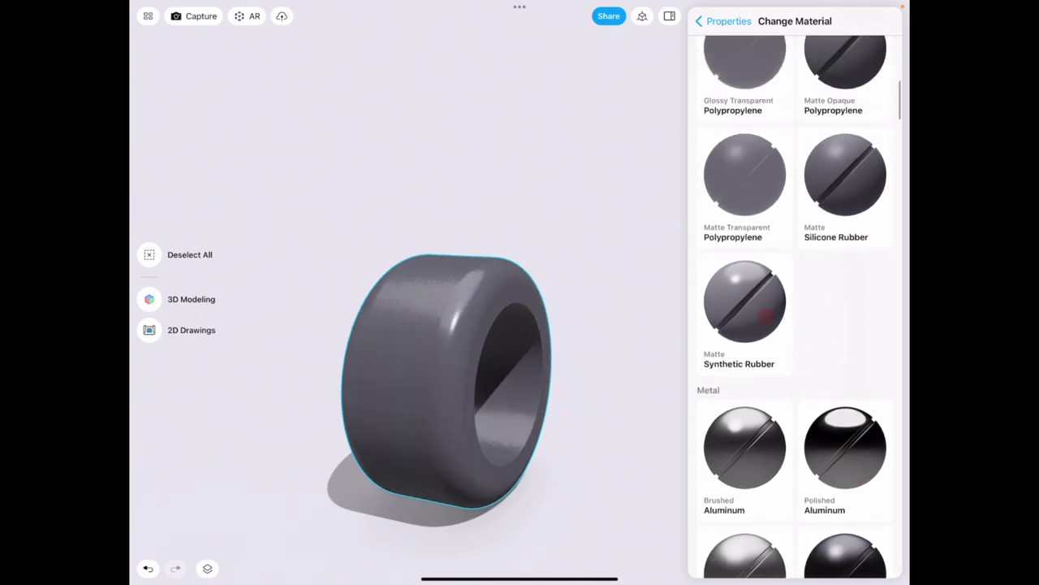
- Set the rubber colour to black 000000, adjust its texture scale, and return to modelling
click(722, 21)
mouse_move(708, 335)
mouse_down()
mouse_move(714, 399)
mouse_move(697, 415)
mouse_up()
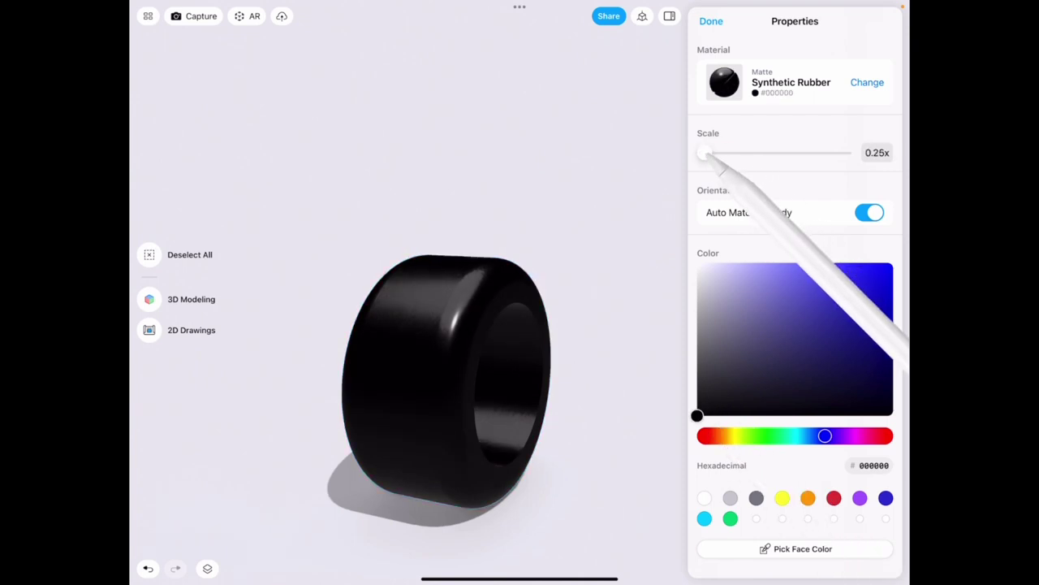
click(705, 154)
scroll(556, 375, up, 3)
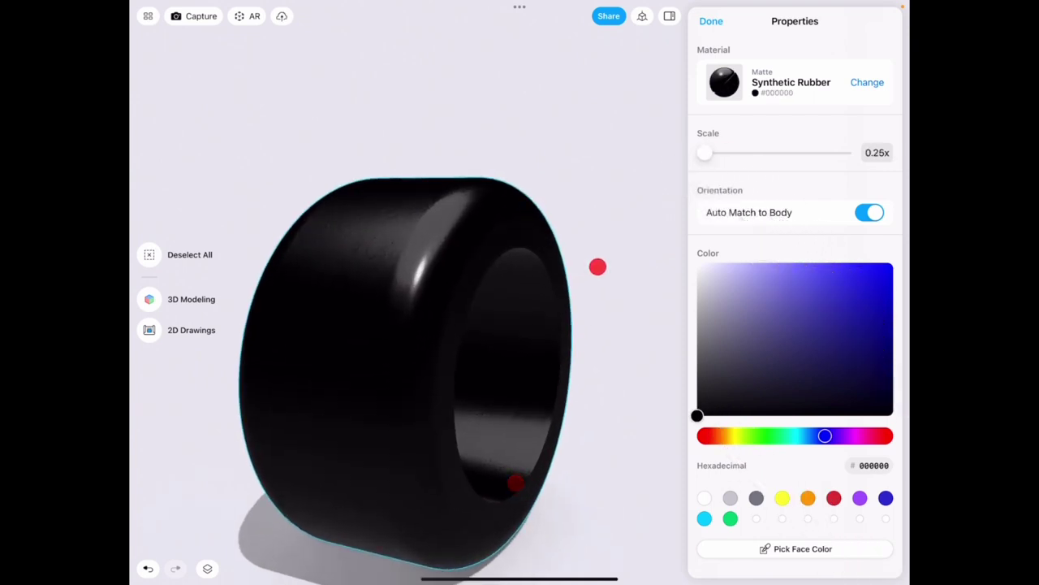
drag(705, 154, 704, 154)
click(192, 298)
- Hide Body 01 and extrude the inner 13 mm circle 10 mm into a hub cylinder
middle_drag(612, 301, 563, 303)
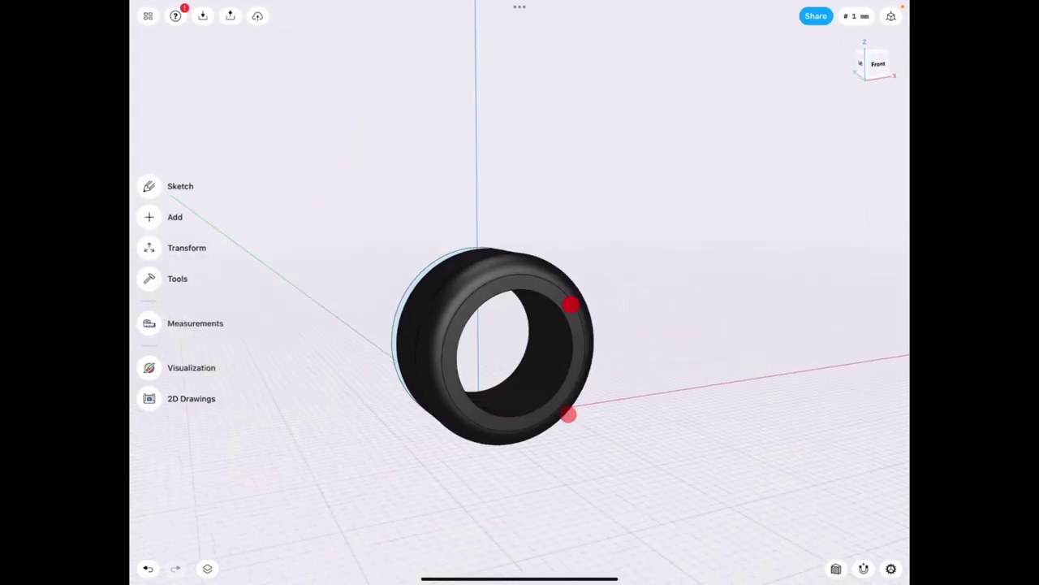
click(207, 569)
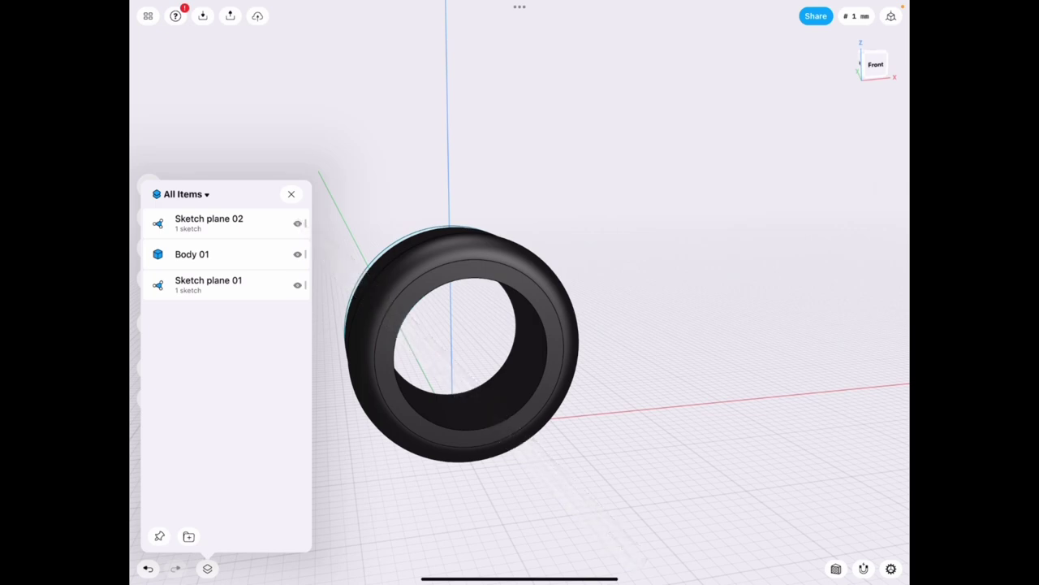
click(297, 254)
click(292, 194)
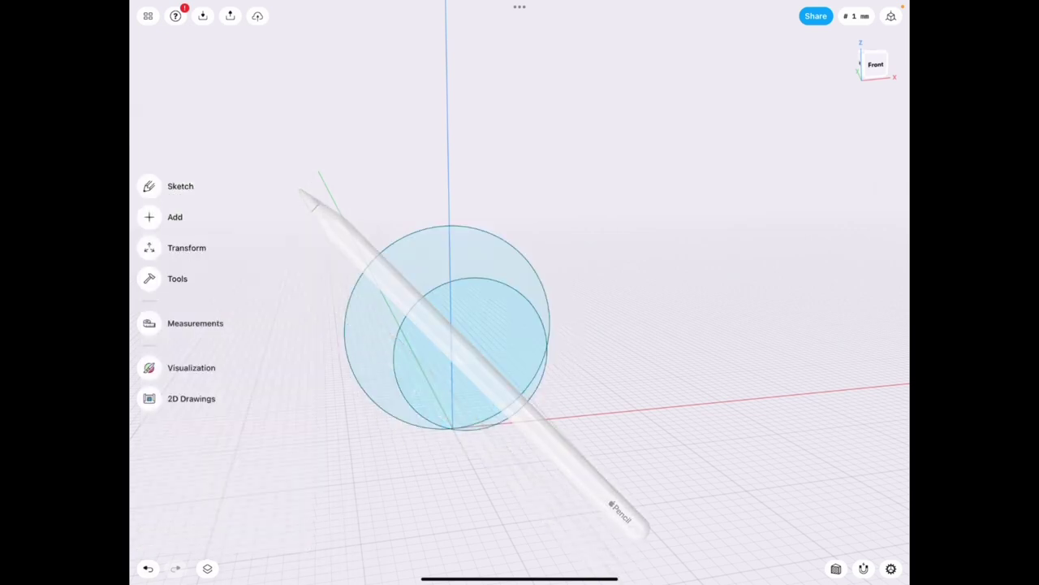
click(498, 353)
middle_drag(650, 365, 528, 365)
drag(528, 363, 428, 375)
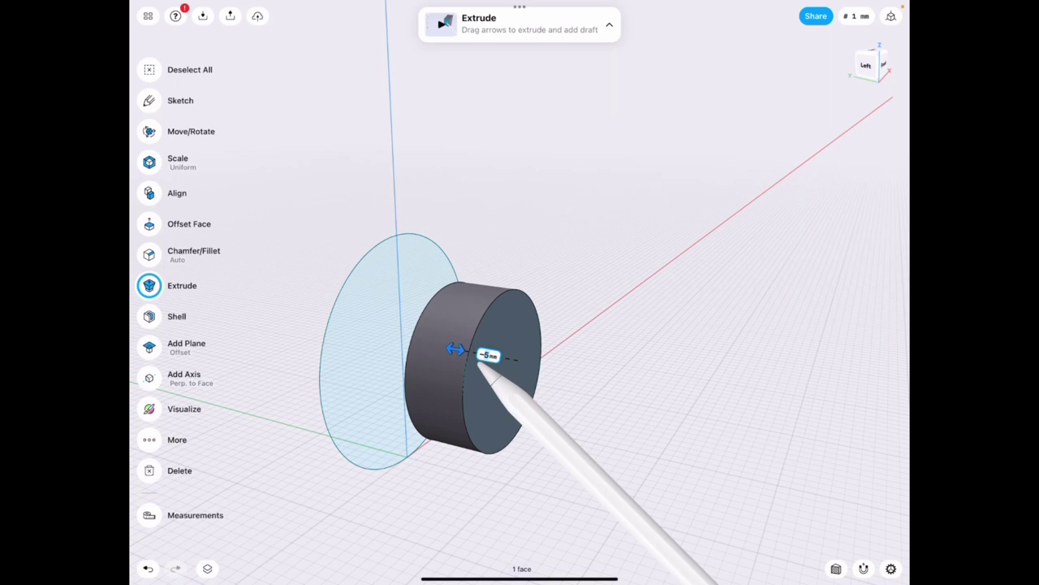
middle_drag(568, 306, 519, 320)
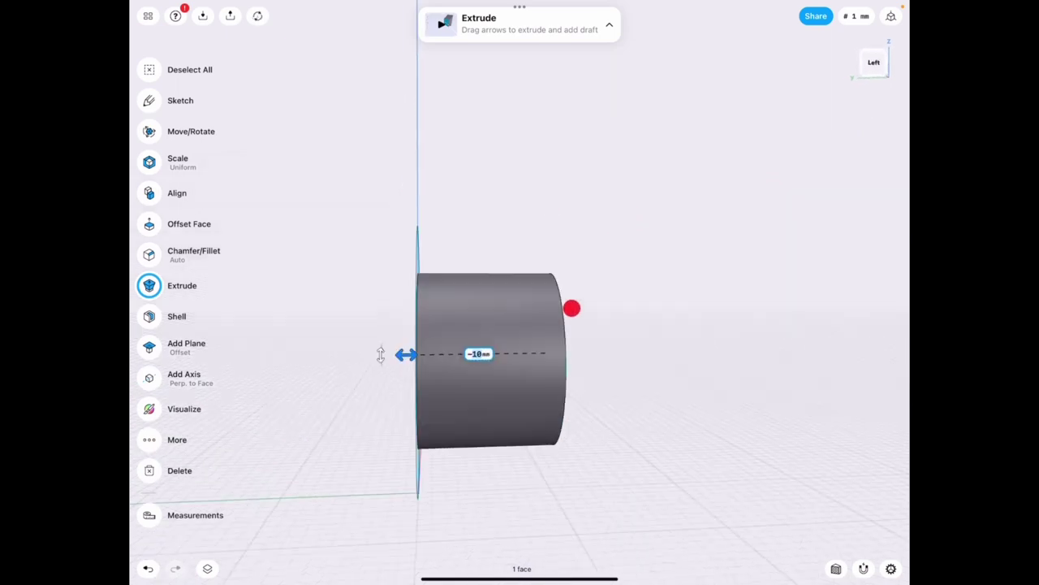
- Unhide Body 01 in Layers and view the wheel from the front
click(207, 569)
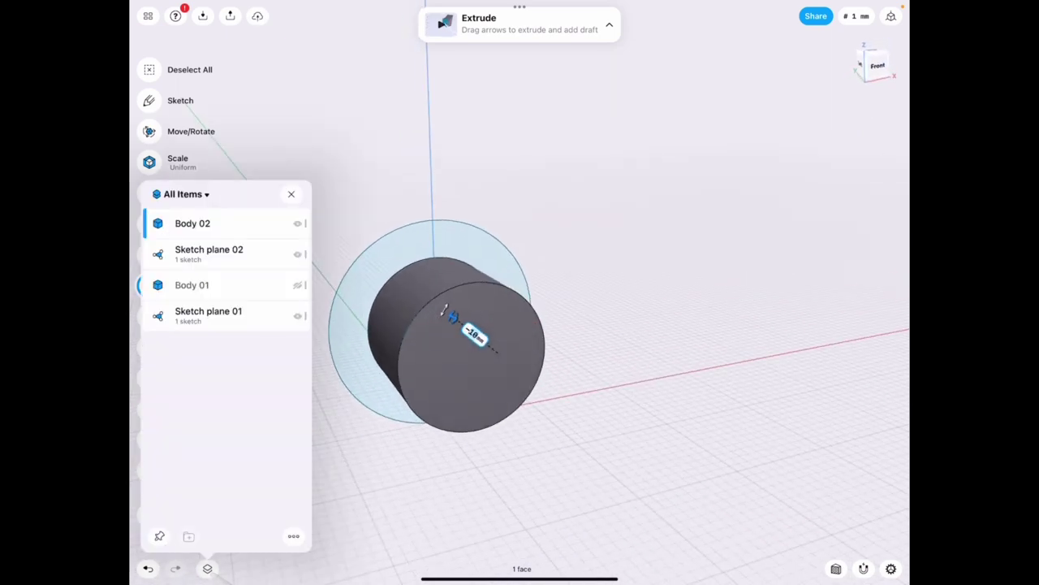
click(297, 285)
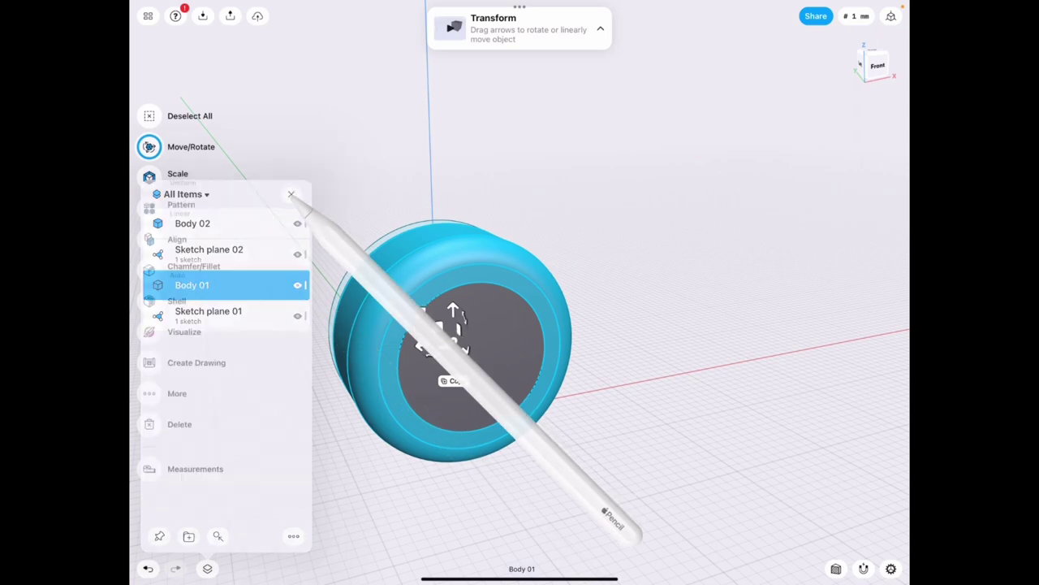
click(290, 195)
scroll(566, 383, down, 2)
scroll(531, 353, up, 2)
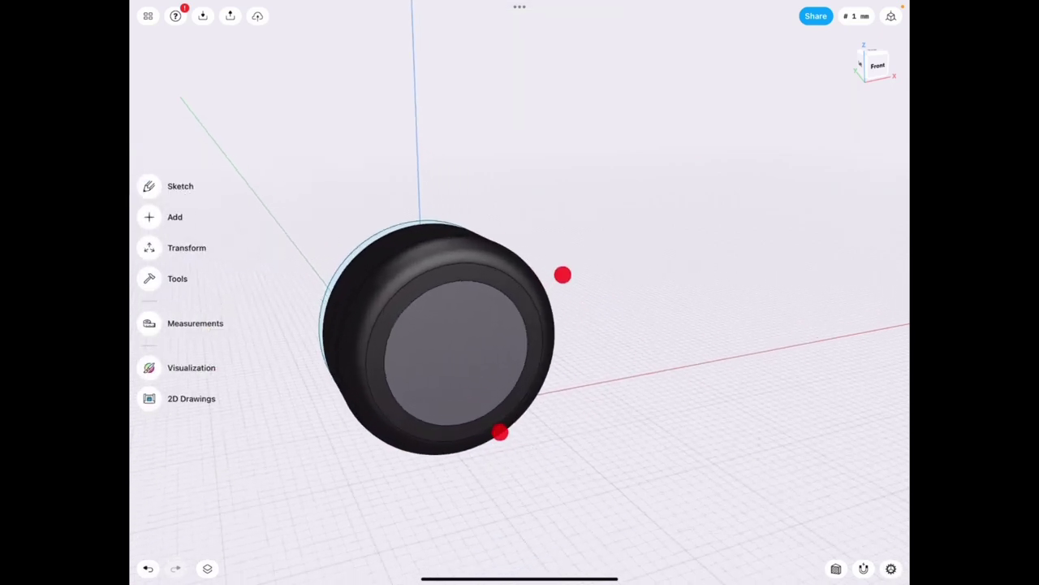
mouse_move(562, 274)
middle_down()
mouse_move(545, 246)
mouse_move(533, 260)
middle_up()
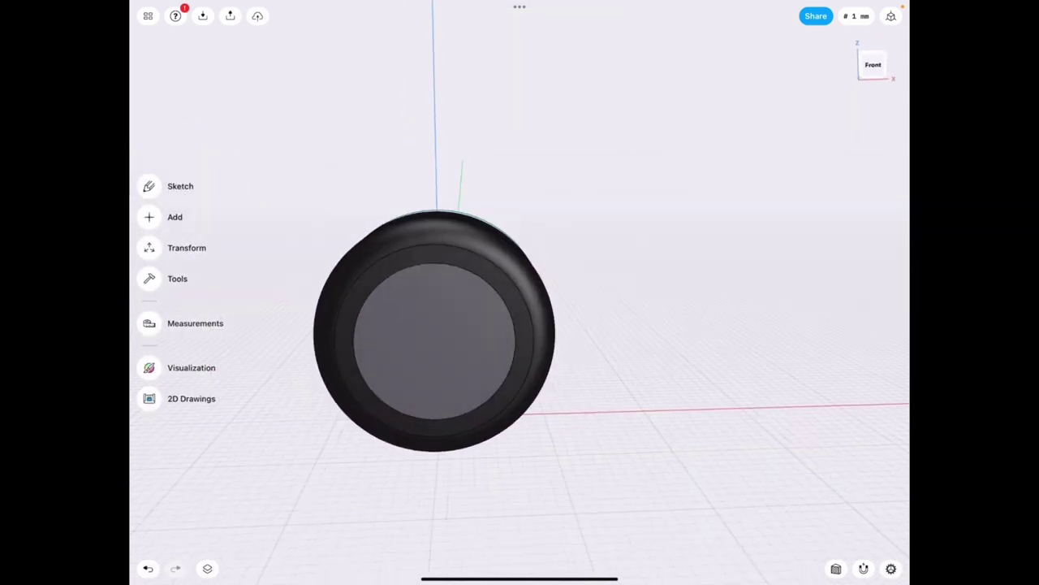
- Sketch a small hub circle at the centre of the cylinder face
click(458, 347)
scroll(550, 361, up, 5)
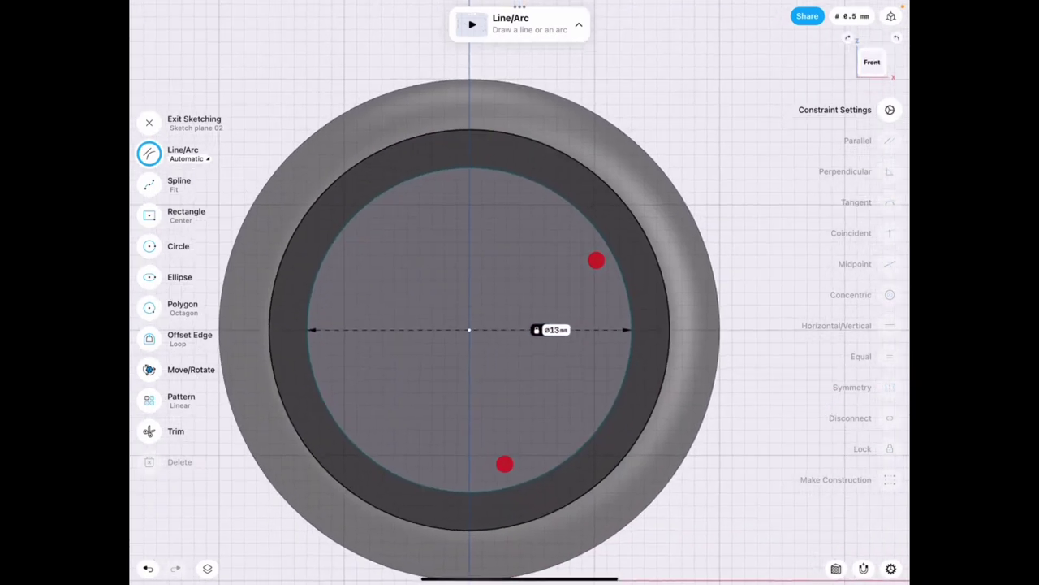
click(149, 246)
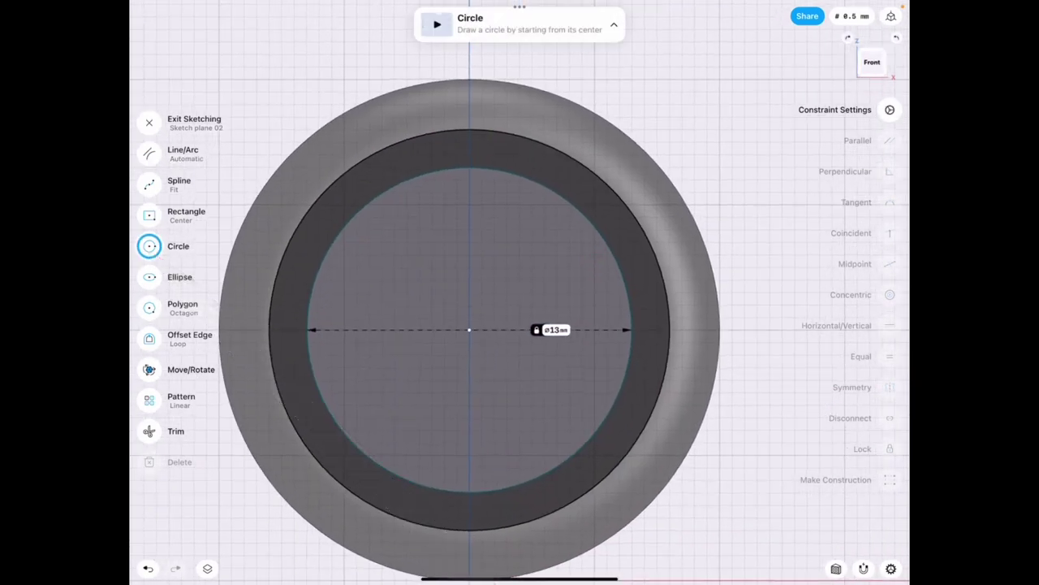
drag(468, 330, 478, 281)
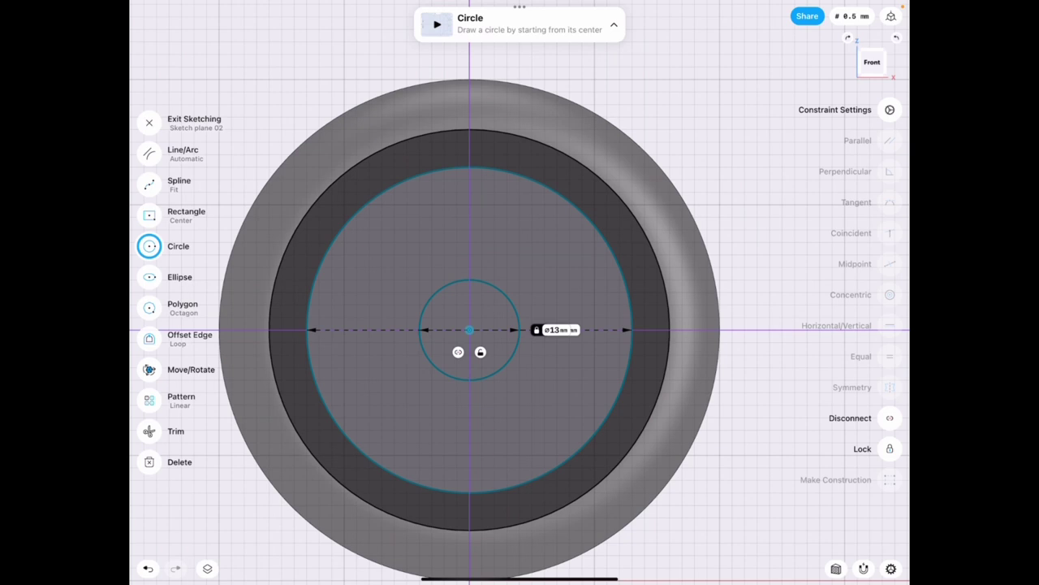
- Offset the outer circle 1.5 mm inward and exit the sketch
click(151, 339)
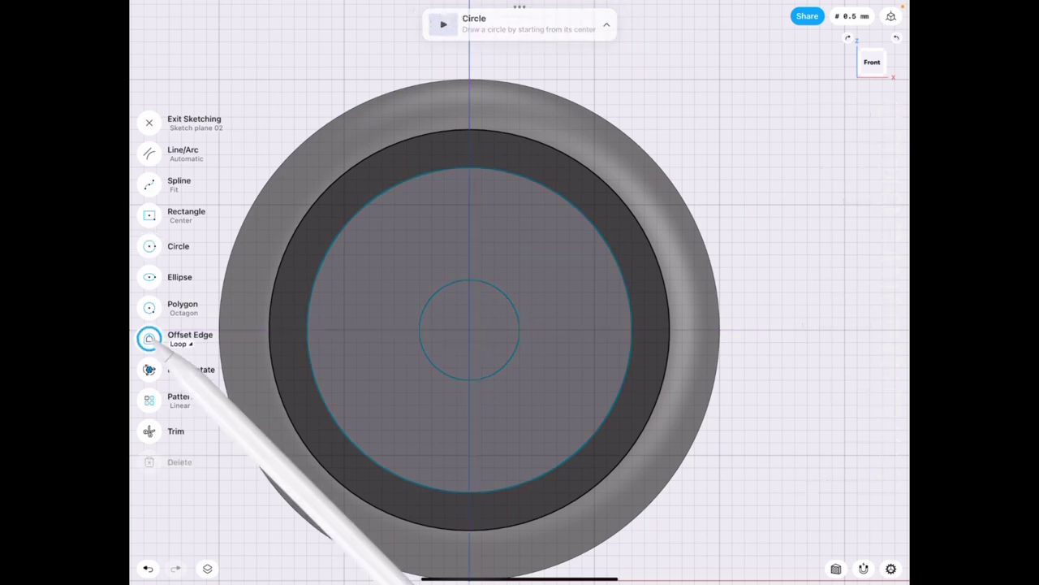
click(356, 217)
drag(366, 239, 403, 270)
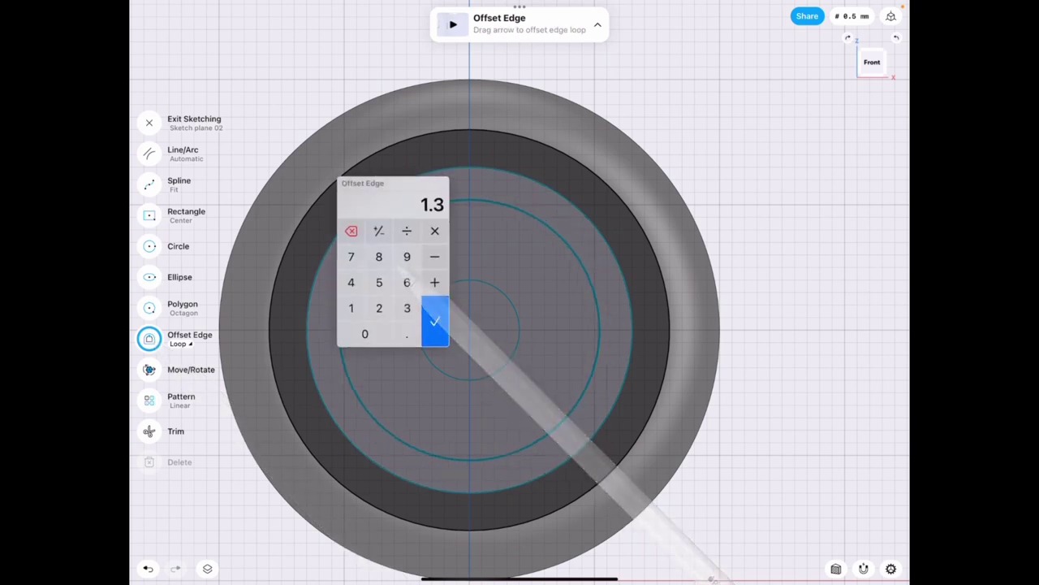
click(433, 255)
click(378, 278)
click(433, 322)
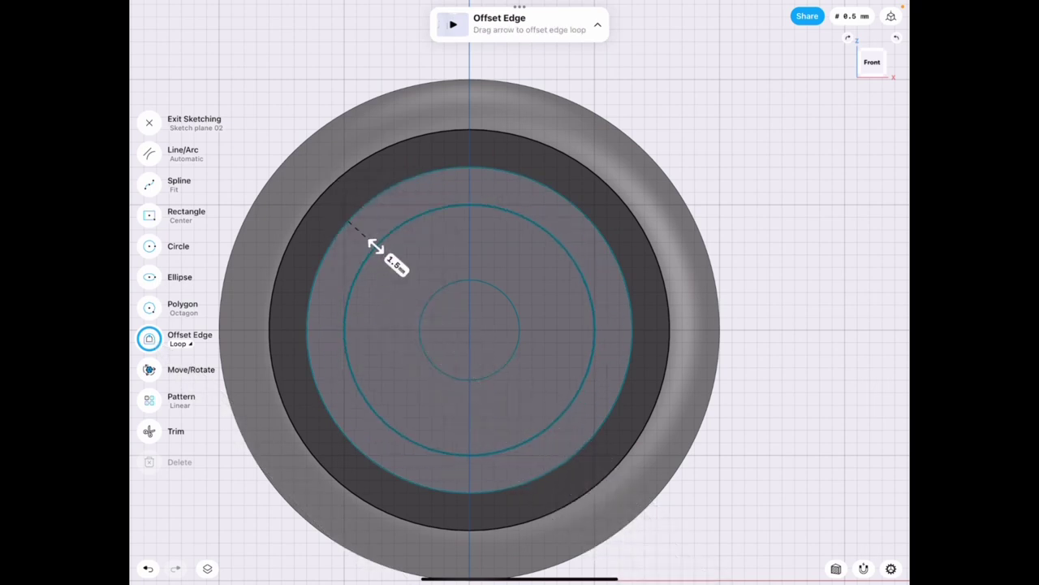
click(150, 120)
scroll(516, 308, up, 5)
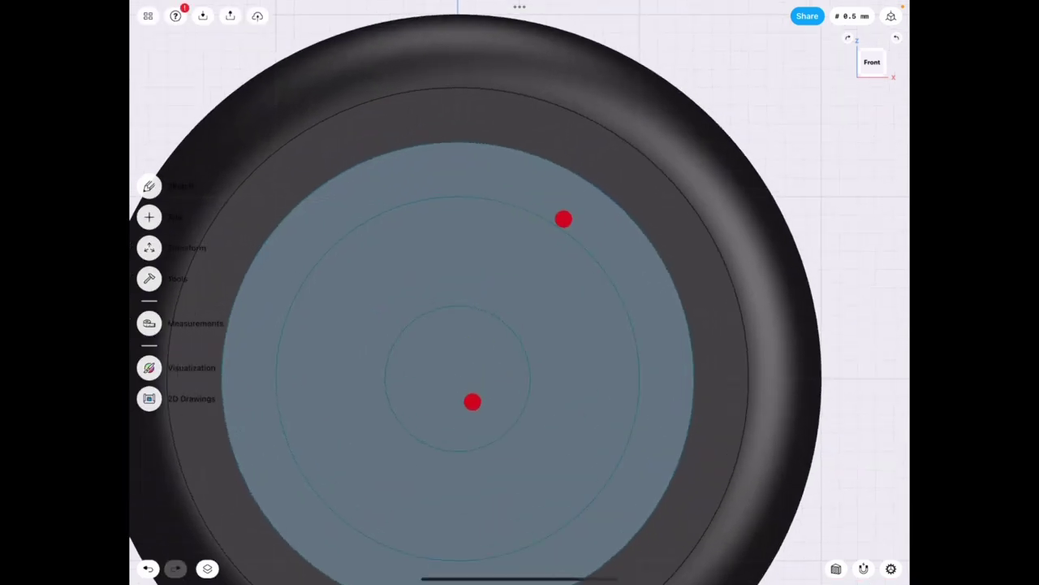
- Draw a ⌀2.5 mm hole circle at the top of the offset ring
click(528, 283)
scroll(549, 335, up, 5)
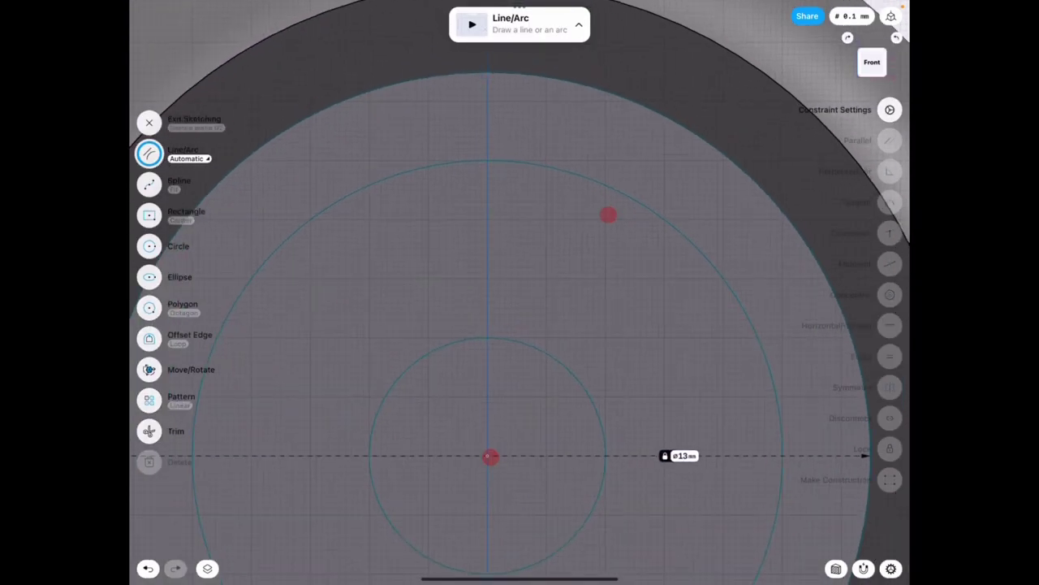
click(149, 245)
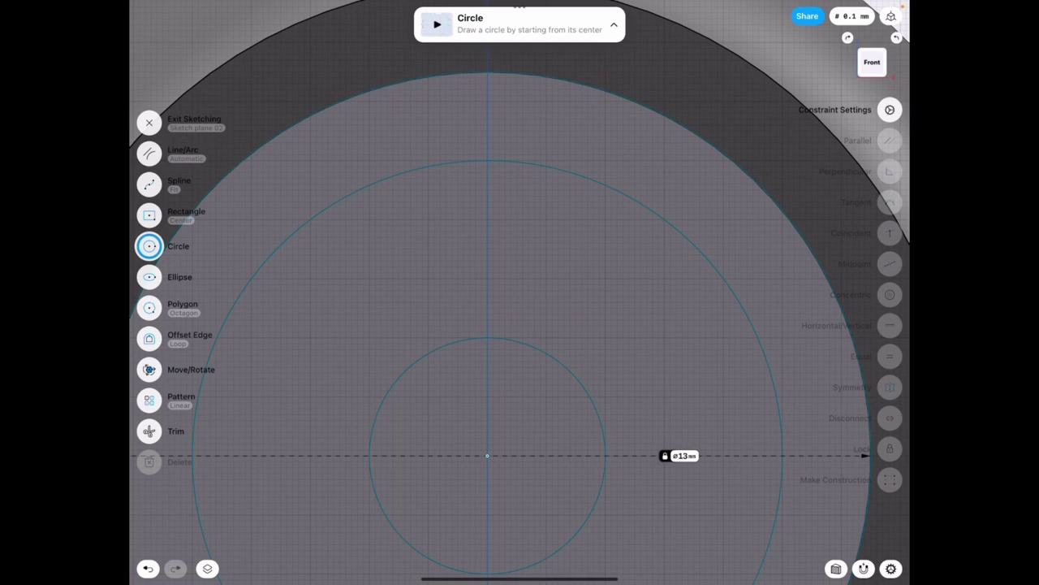
click(487, 248)
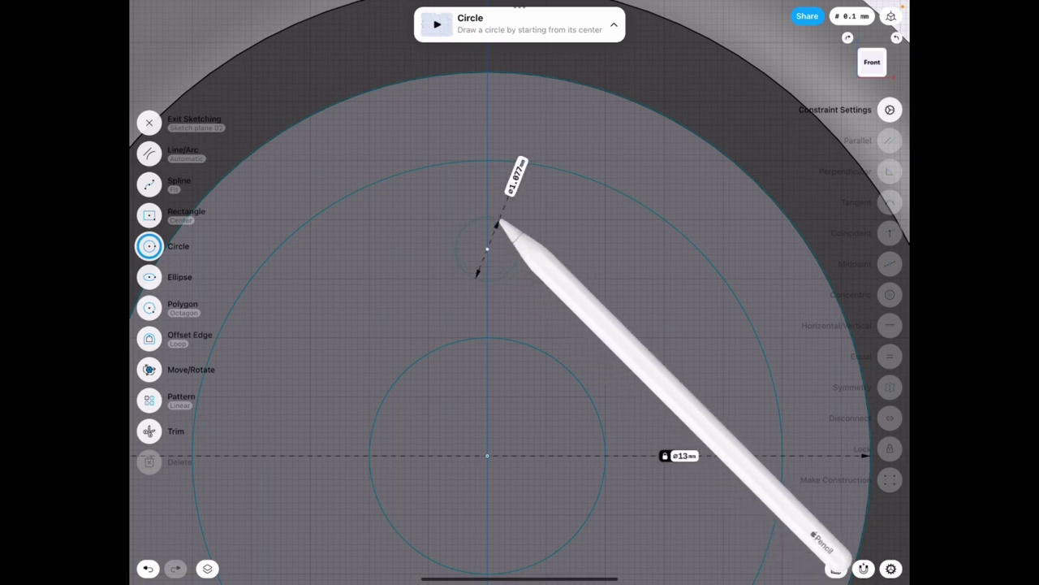
click(487, 177)
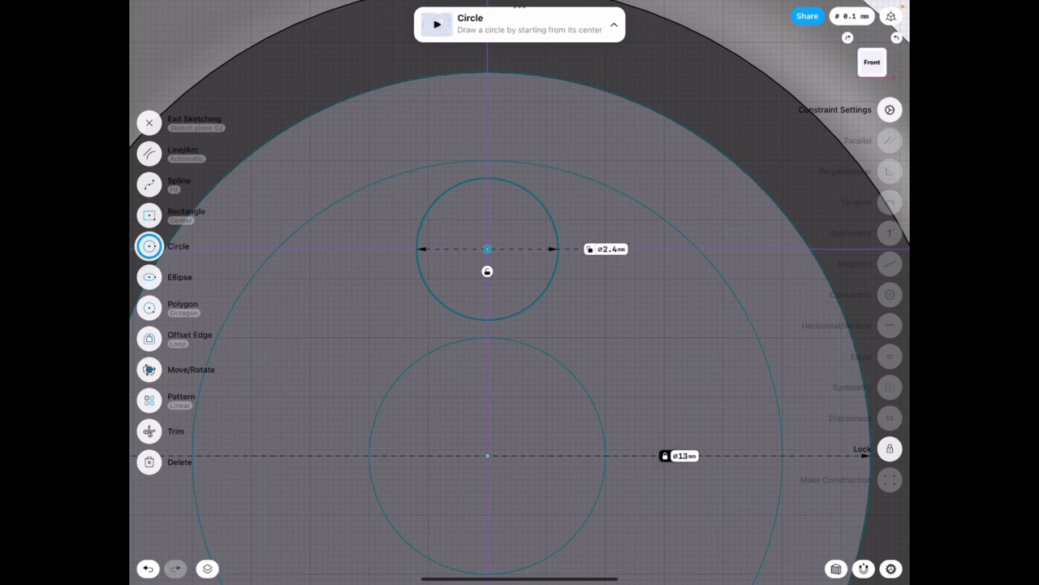
click(605, 248)
click(571, 216)
click(596, 269)
click(656, 302)
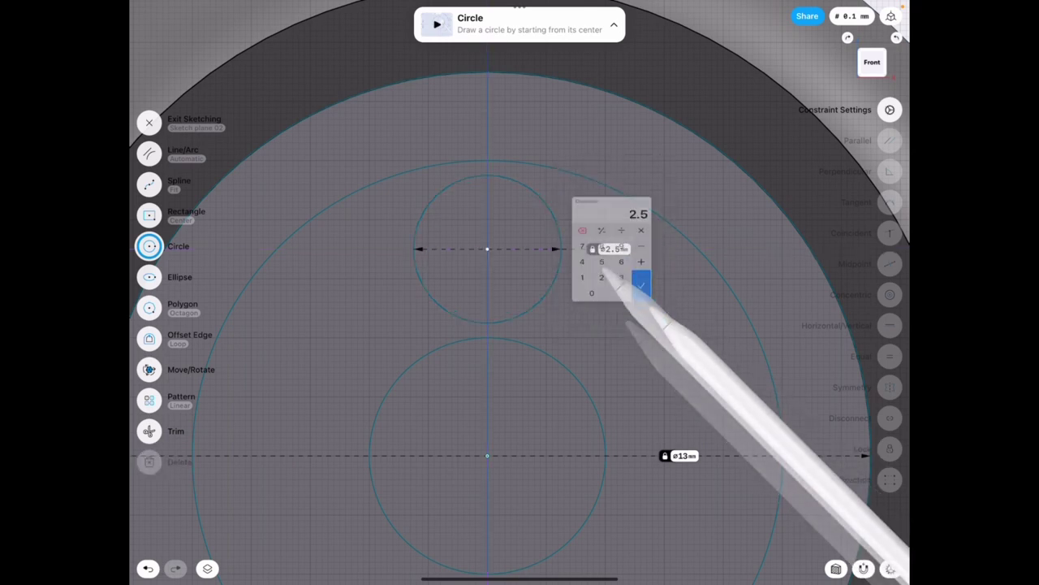
scroll(560, 341, down, 3)
click(149, 122)
scroll(493, 337, down, 2)
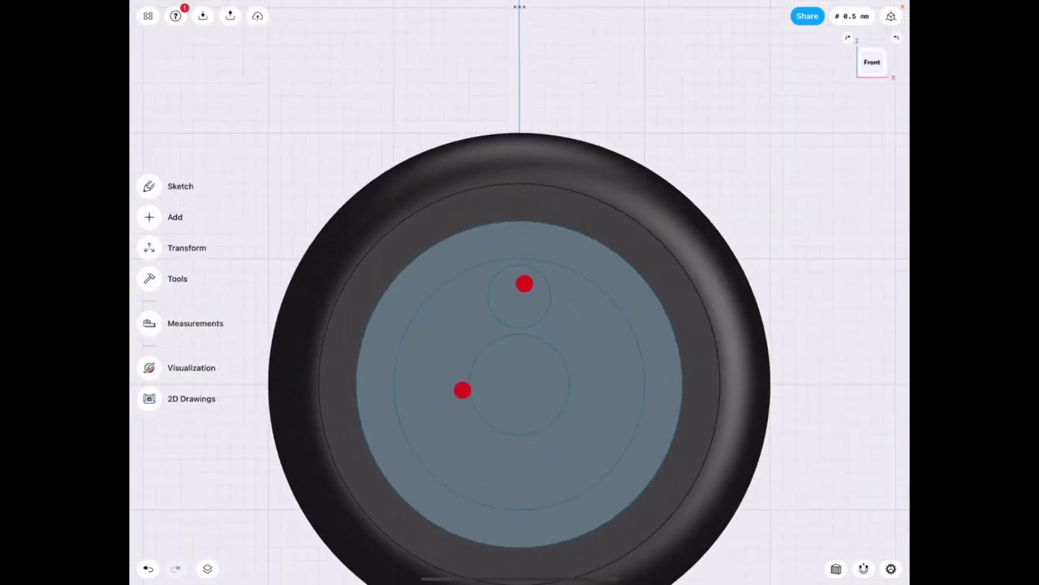
scroll(493, 337, down, 1)
- Set up a 360° circular pattern of the hole circle around the hub centre
click(186, 248)
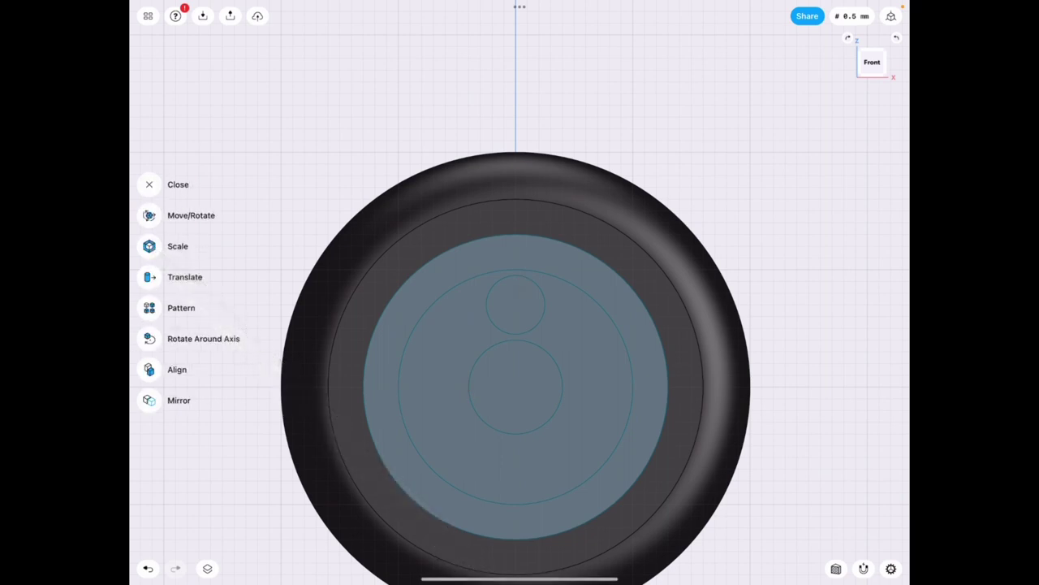
click(148, 308)
click(524, 299)
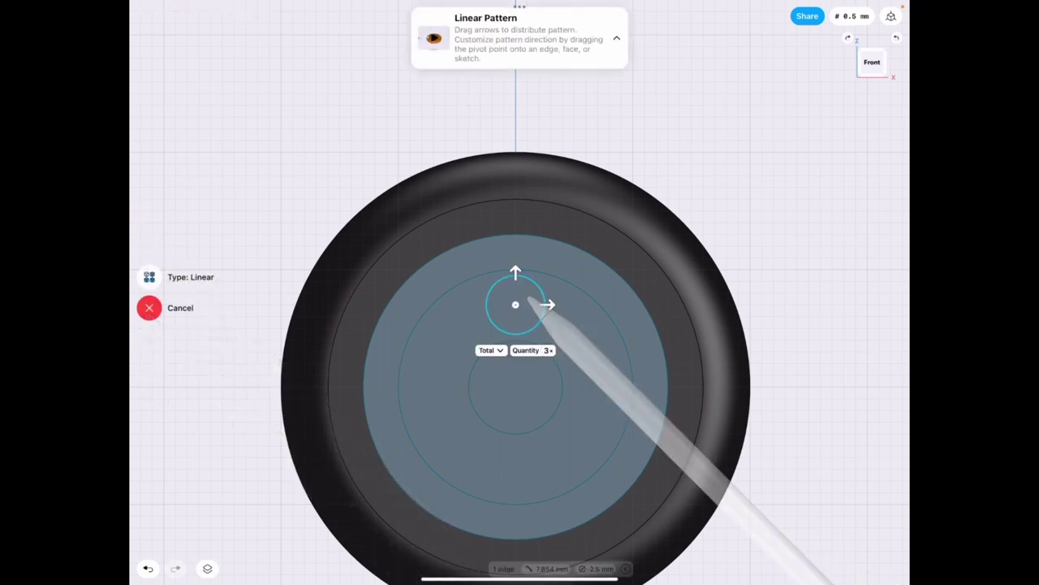
drag(548, 337, 515, 387)
click(149, 277)
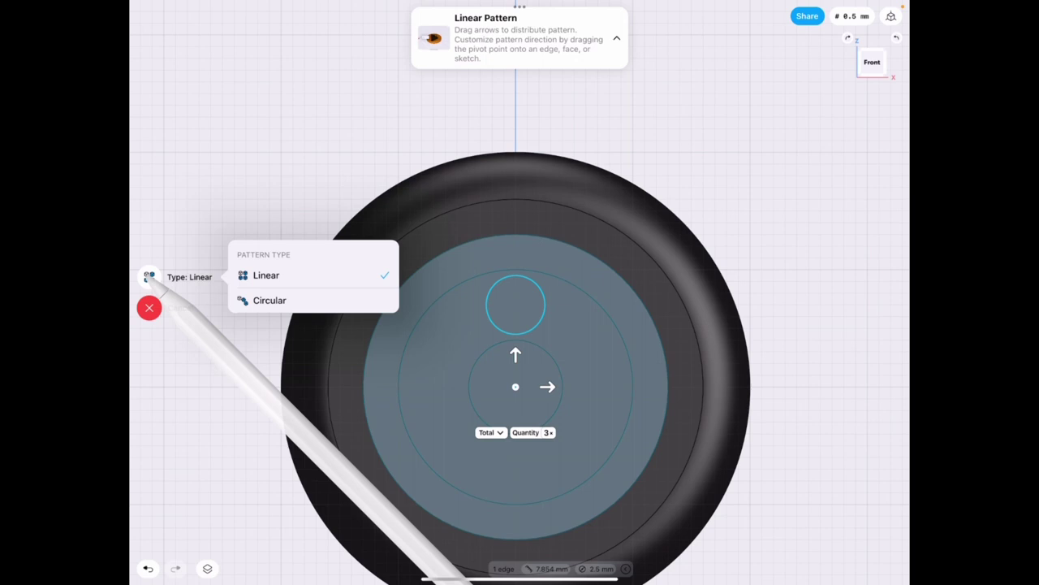
click(269, 299)
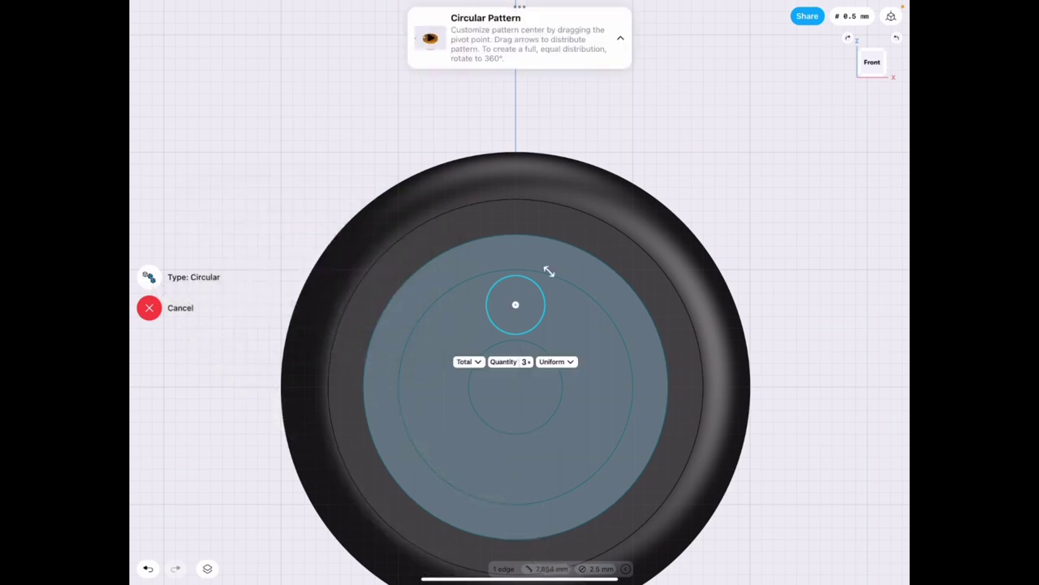
drag(514, 304, 515, 387)
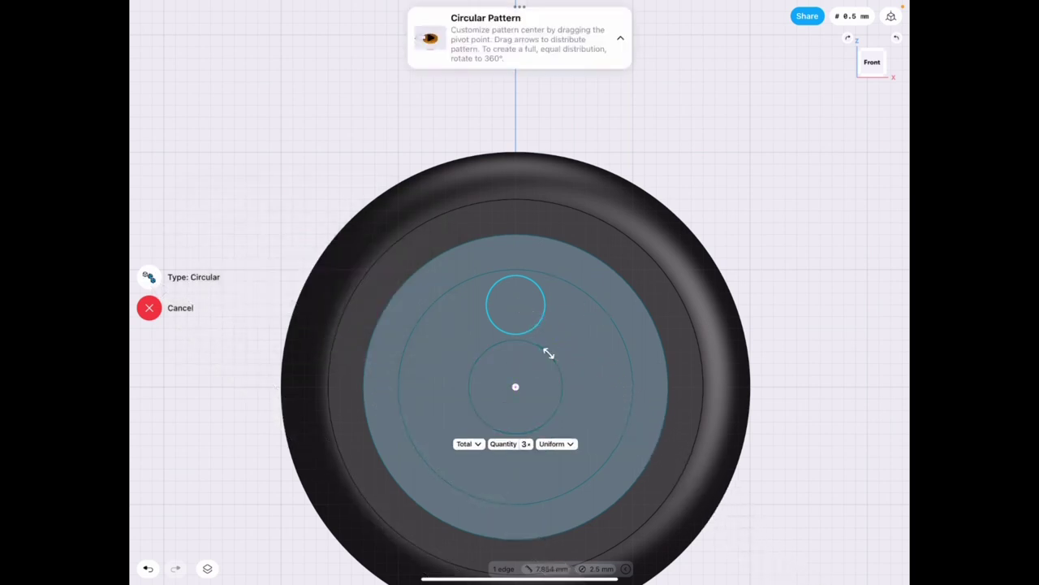
drag(546, 351, 479, 325)
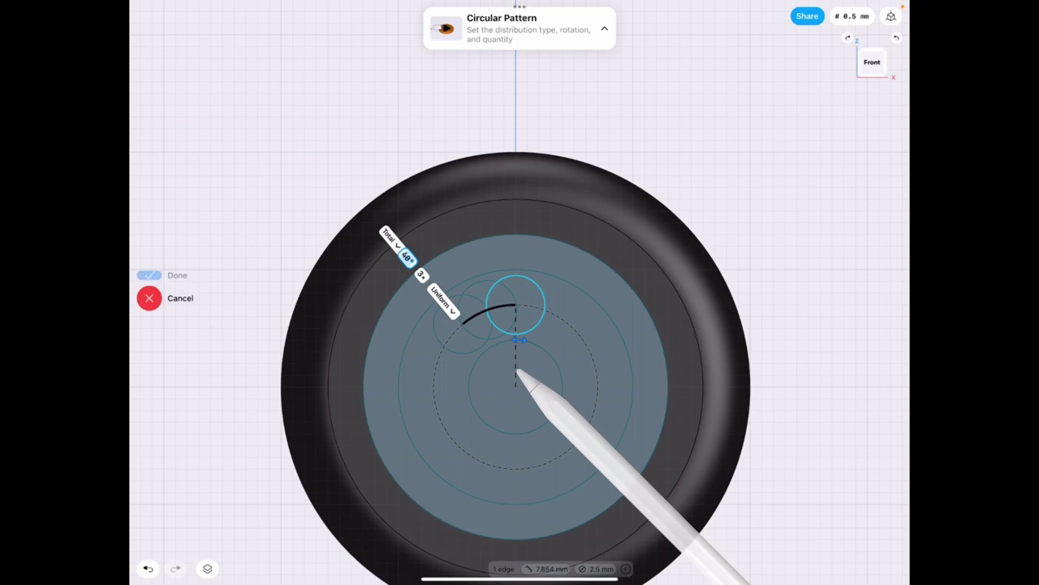
click(405, 257)
click(421, 304)
click(421, 278)
click(379, 330)
click(449, 318)
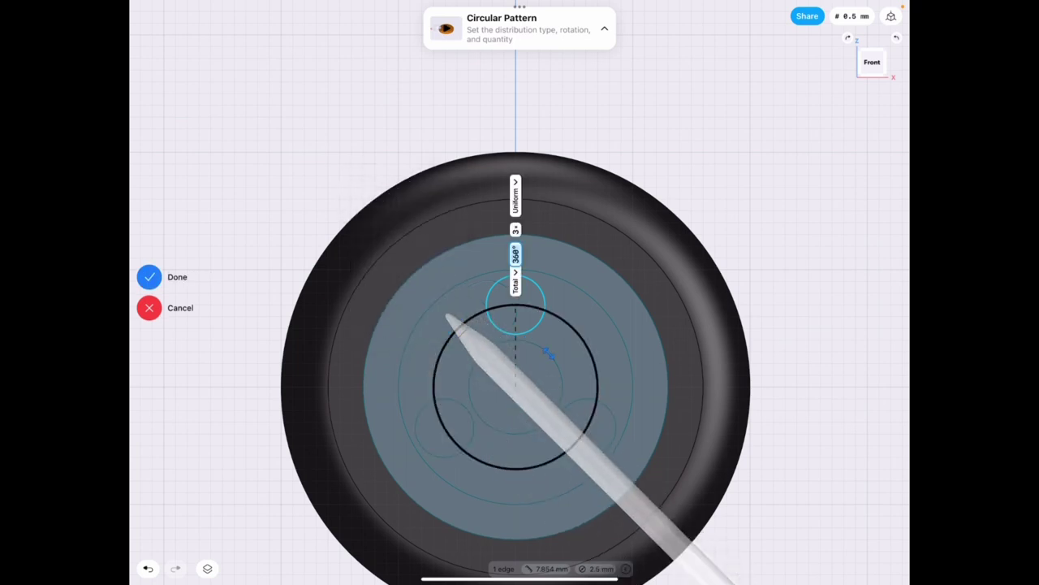
- Change the pattern count to 7, then 6, then finally 5 circles
click(442, 190)
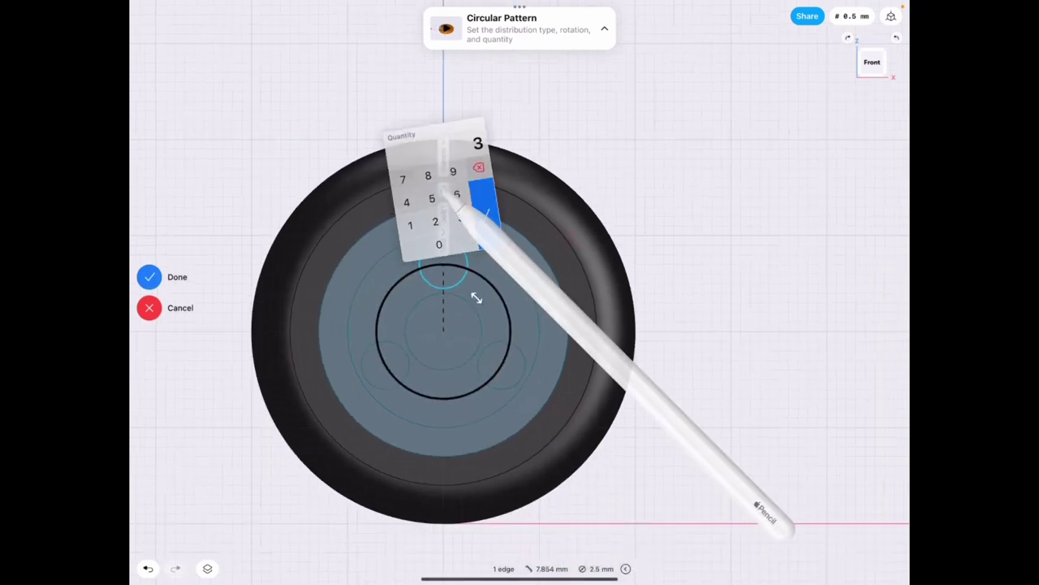
click(401, 171)
click(485, 222)
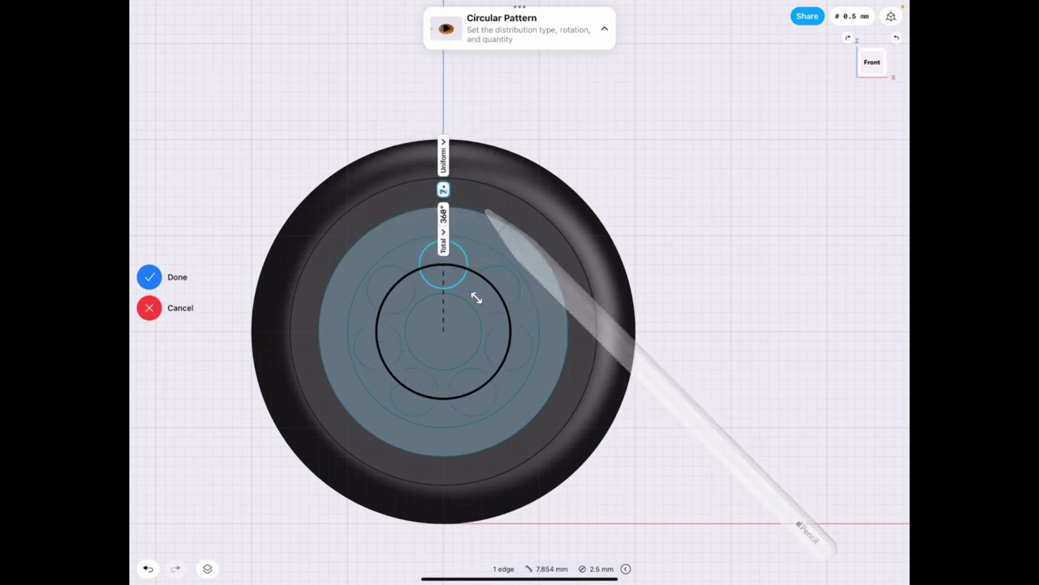
click(413, 178)
text(6)
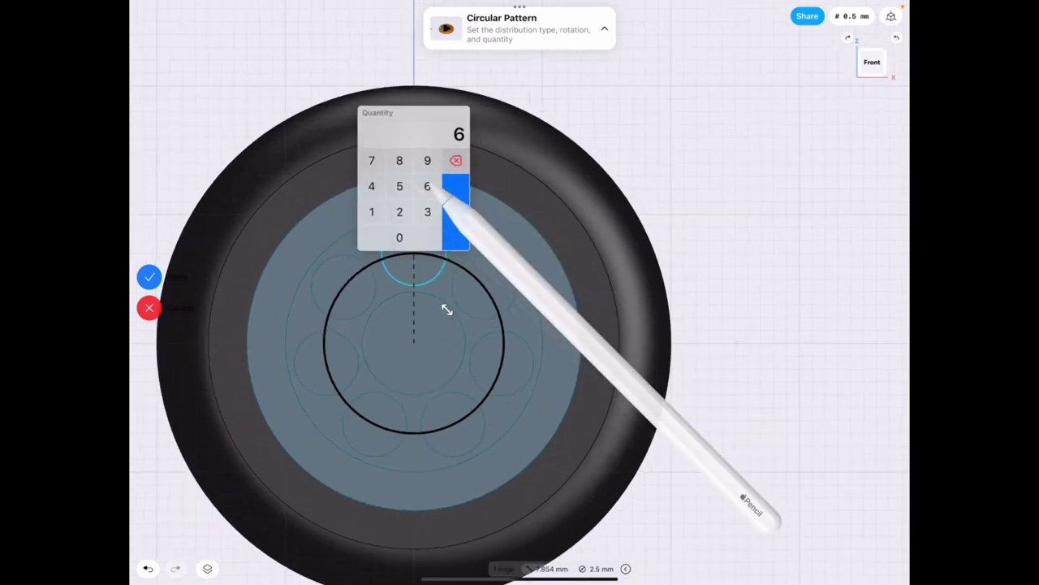
click(458, 211)
click(413, 178)
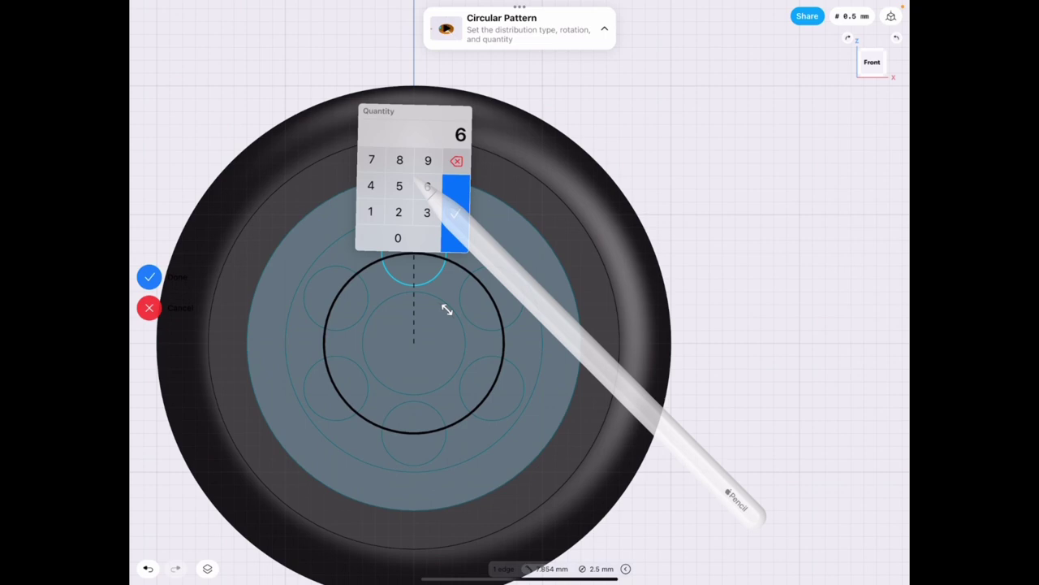
text(5)
click(457, 211)
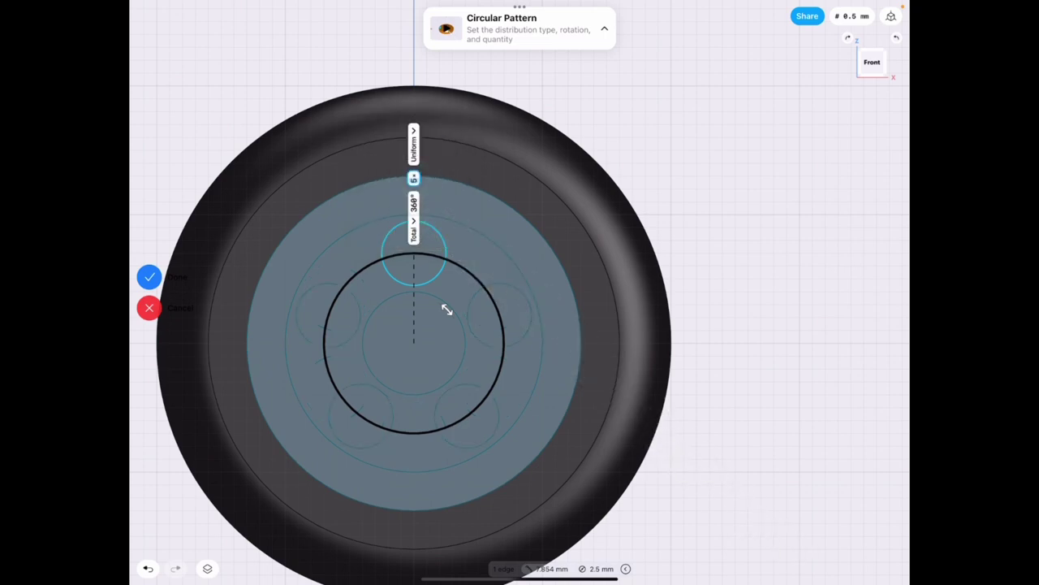
click(150, 277)
scroll(520, 325, down, 3)
- Select the rim's ring face and circle faces and extrude them -1.5 mm inward
middle_drag(538, 267, 615, 283)
scroll(542, 346, up, 2)
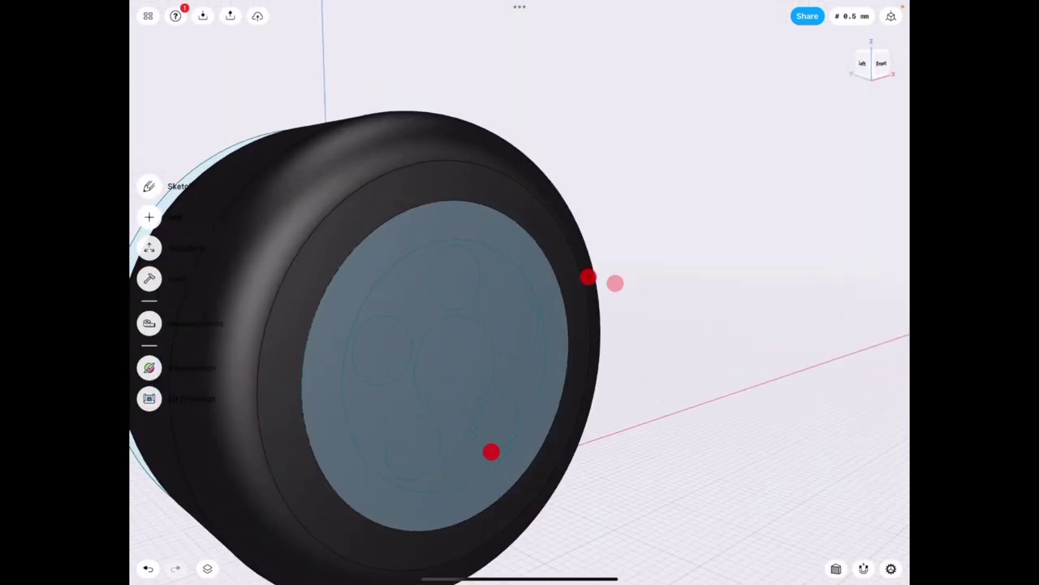
mouse_move(492, 452)
middle_down()
mouse_move(469, 420)
mouse_move(463, 440)
middle_up()
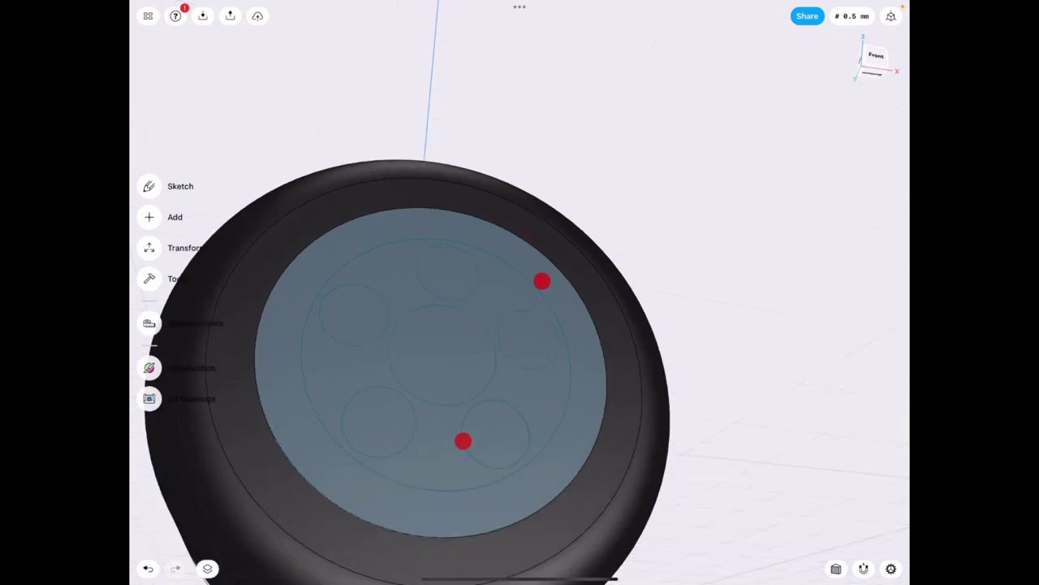
click(355, 309)
click(463, 259)
click(529, 325)
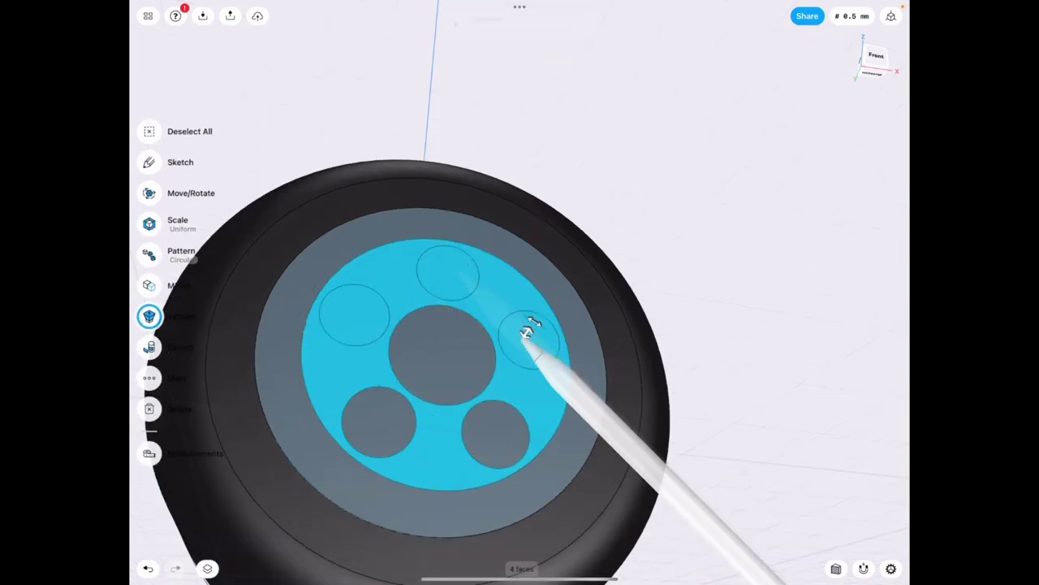
click(516, 418)
middle_drag(390, 401, 422, 376)
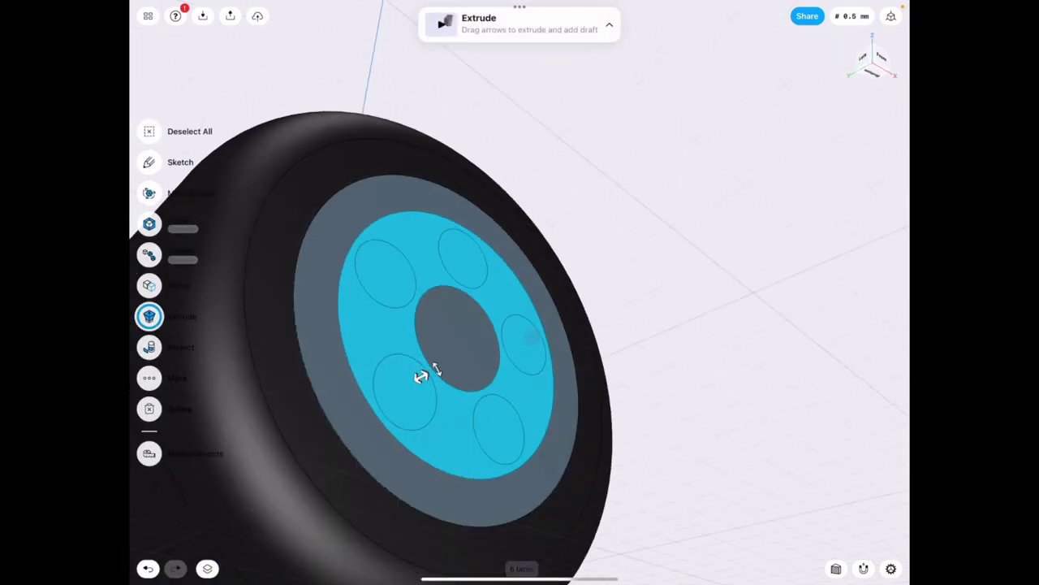
drag(421, 376, 387, 395)
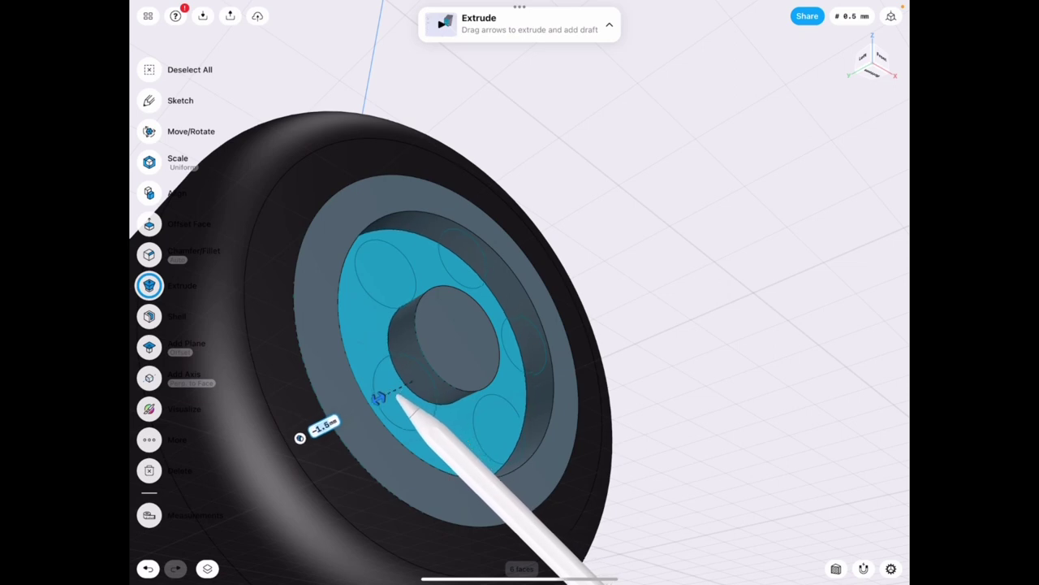
mouse_move(601, 292)
middle_down()
mouse_move(624, 341)
mouse_move(592, 341)
middle_up()
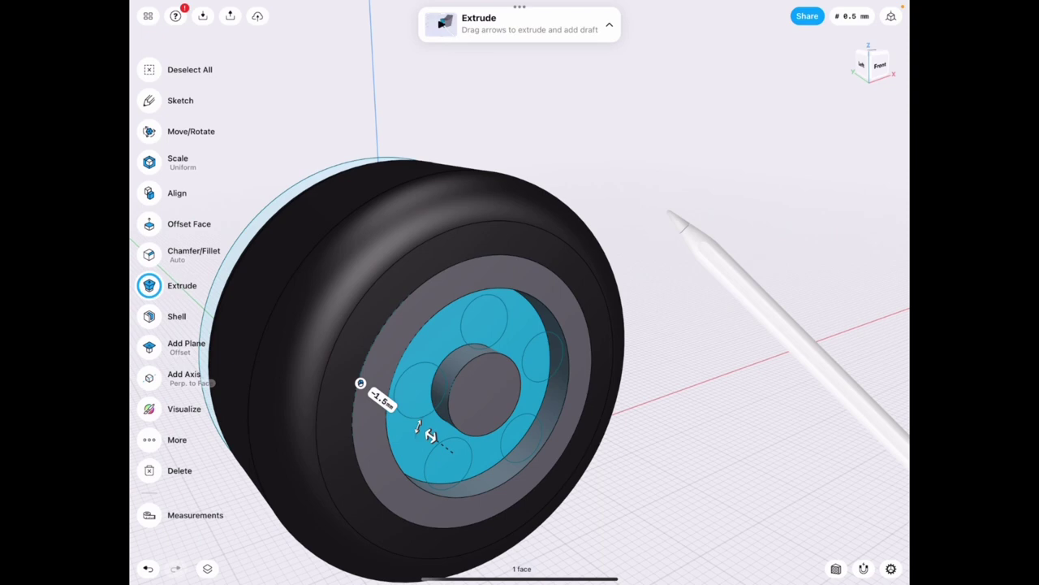
scroll(520, 379, up, 3)
- Fillet the recessed rim edge by 1.5 mm and the hub edge to R1.0 mm
click(557, 290)
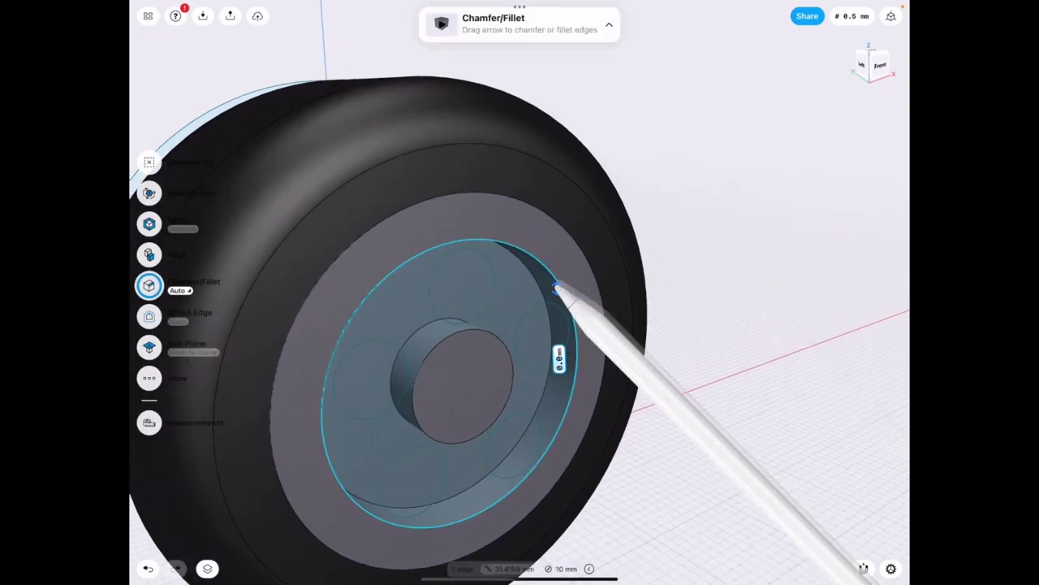
drag(569, 280, 557, 272)
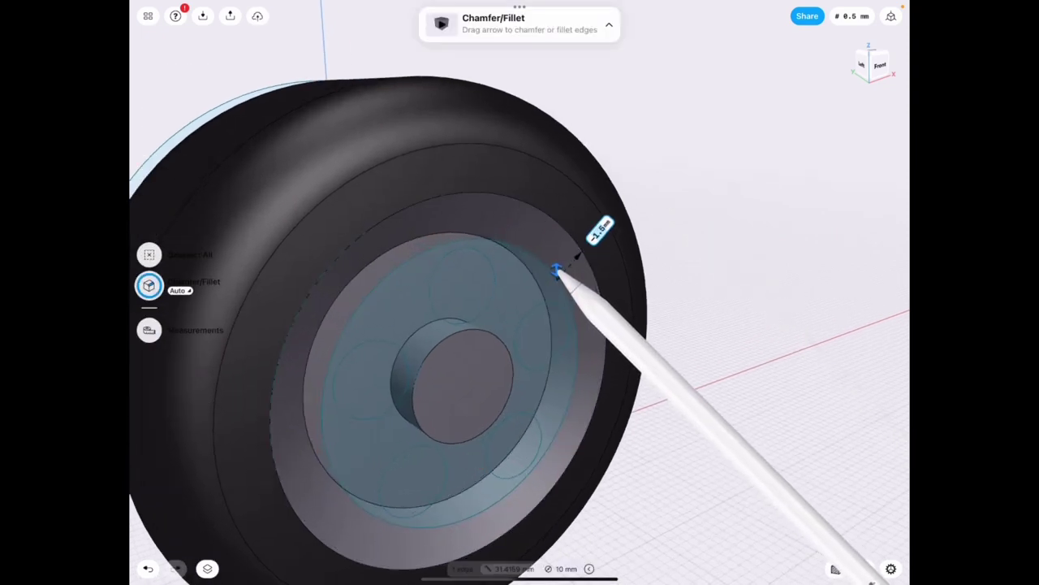
middle_drag(633, 288, 619, 277)
scroll(505, 355, up, 3)
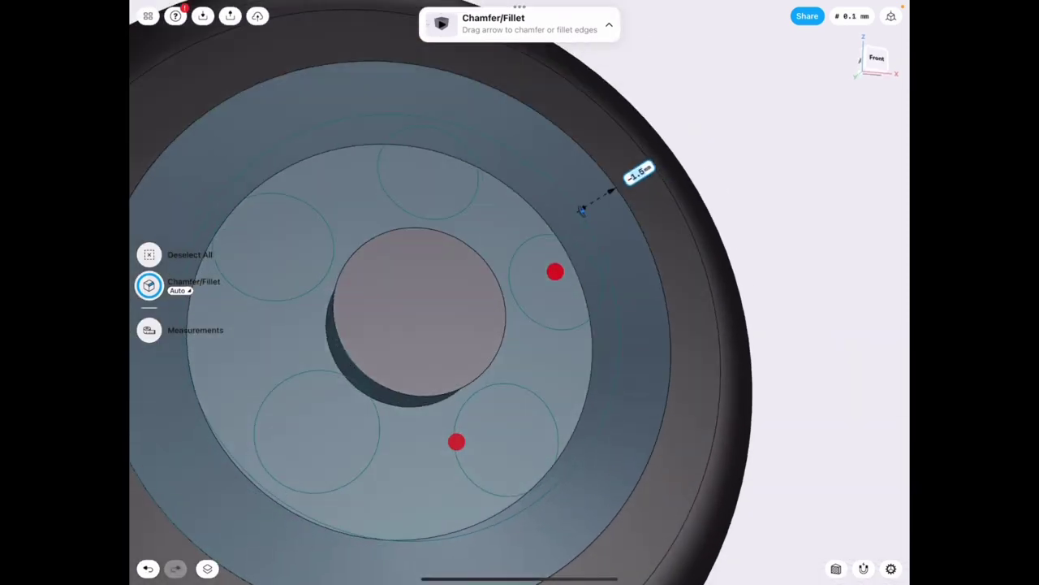
click(501, 343)
drag(512, 348, 542, 347)
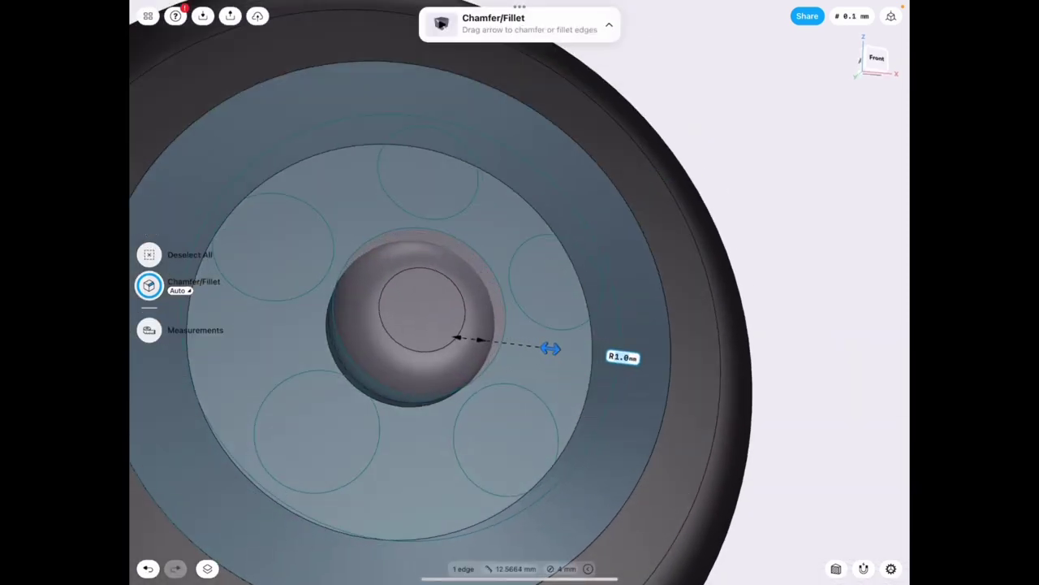
mouse_move(579, 278)
middle_down()
mouse_move(566, 314)
mouse_move(573, 309)
middle_up()
- Select the five pattern circles and extrude them -17.8 mm through the rim
click(329, 302)
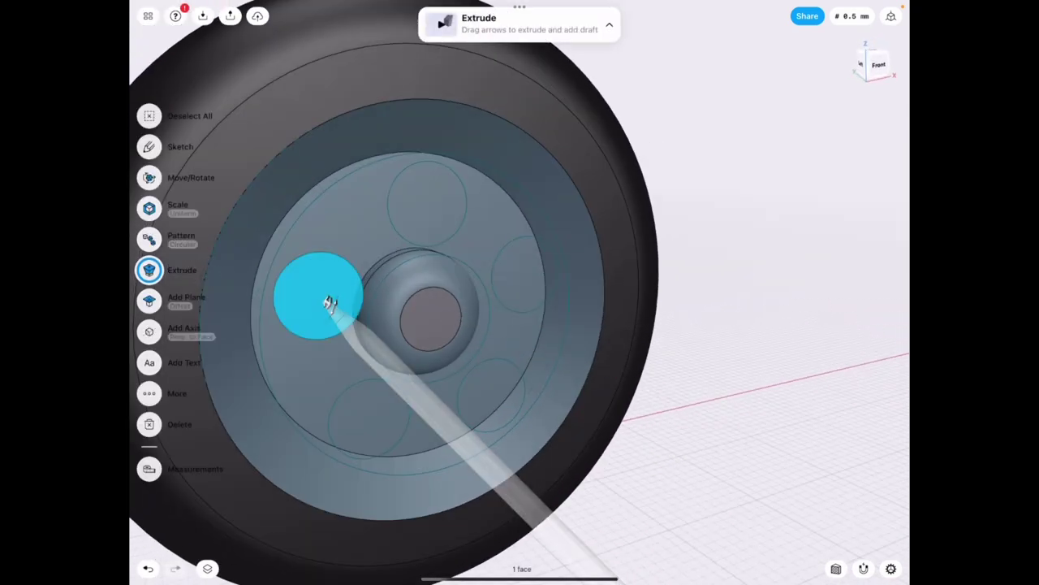
click(427, 203)
click(526, 273)
click(491, 393)
click(380, 418)
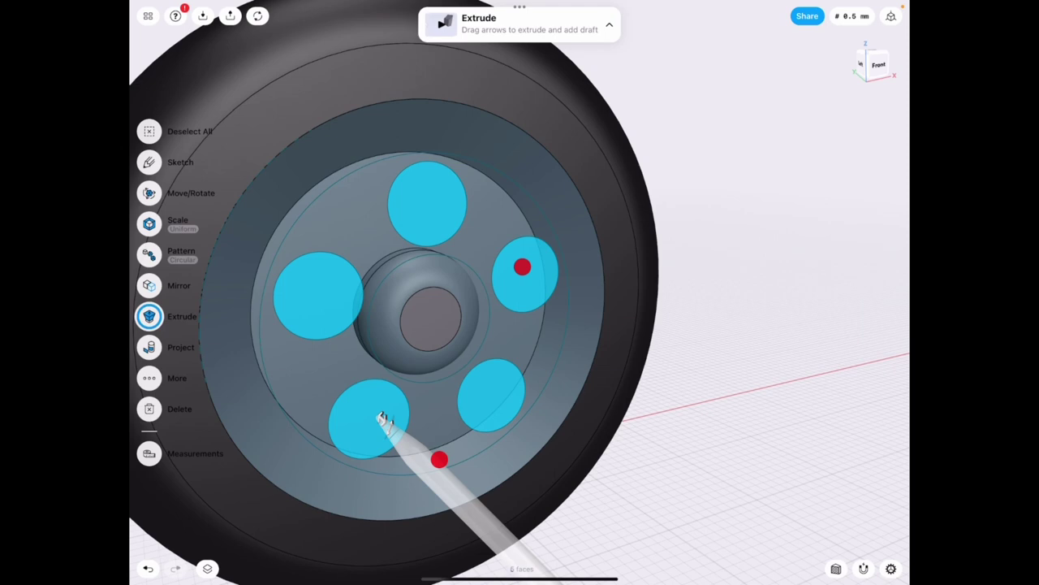
middle_drag(380, 418, 462, 416)
drag(462, 415, 220, 314)
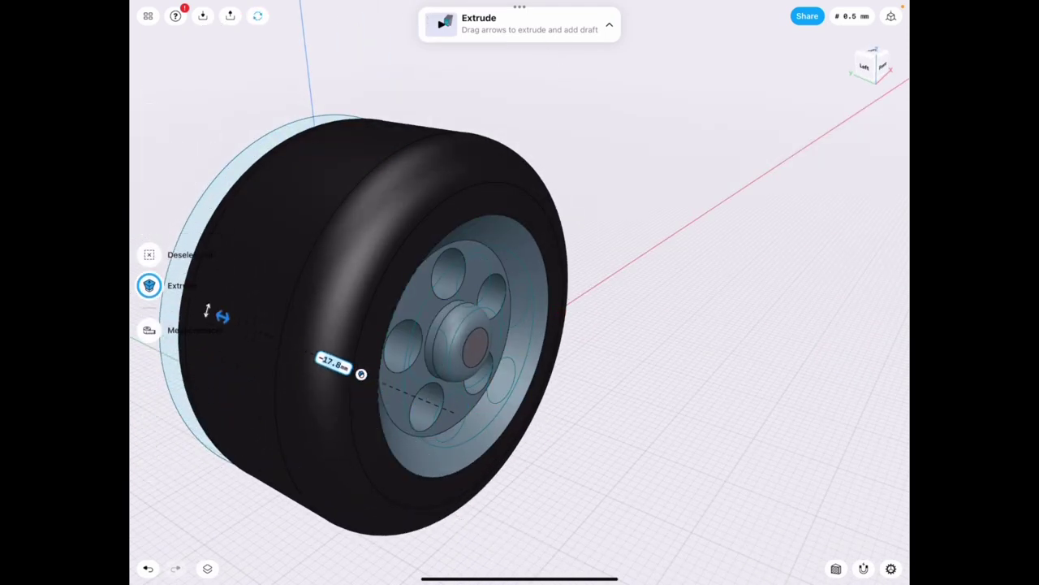
mouse_move(690, 301)
middle_down()
mouse_move(544, 288)
mouse_move(586, 284)
middle_up()
click(719, 209)
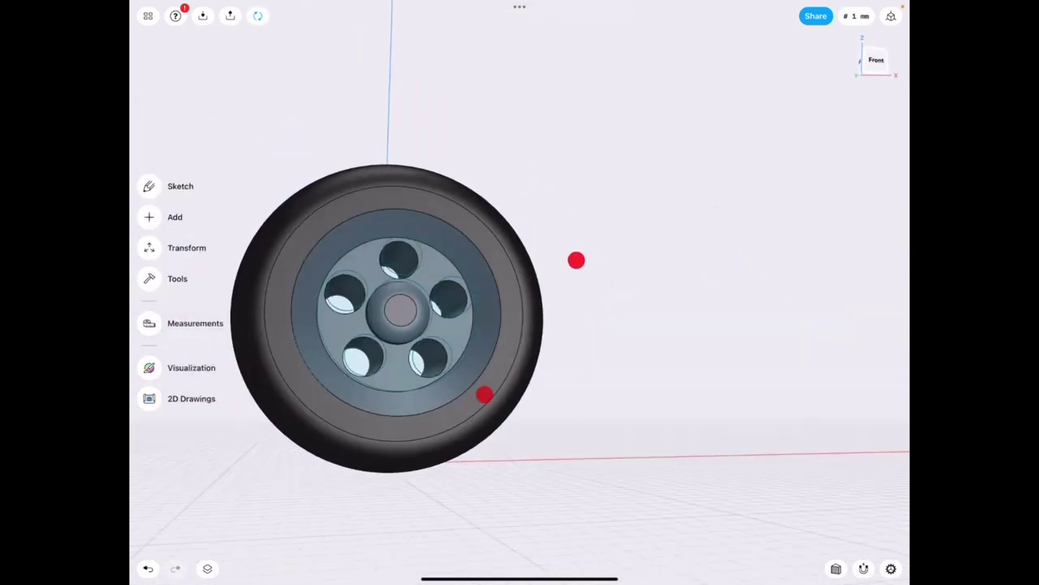
- Hide the sketch planes, then select the rim body and open its Visualization properties
click(207, 568)
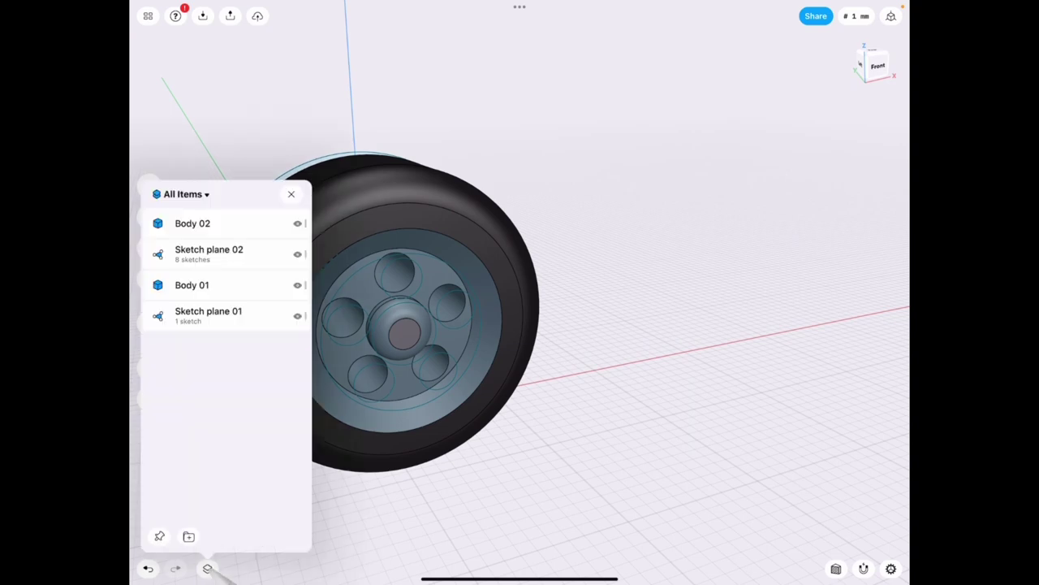
click(297, 253)
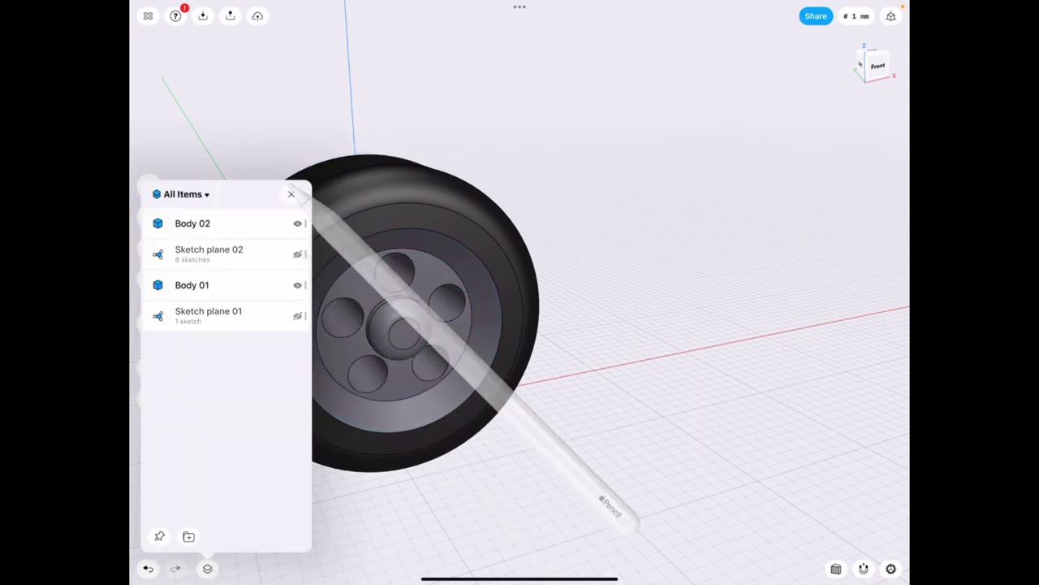
click(290, 194)
click(379, 345)
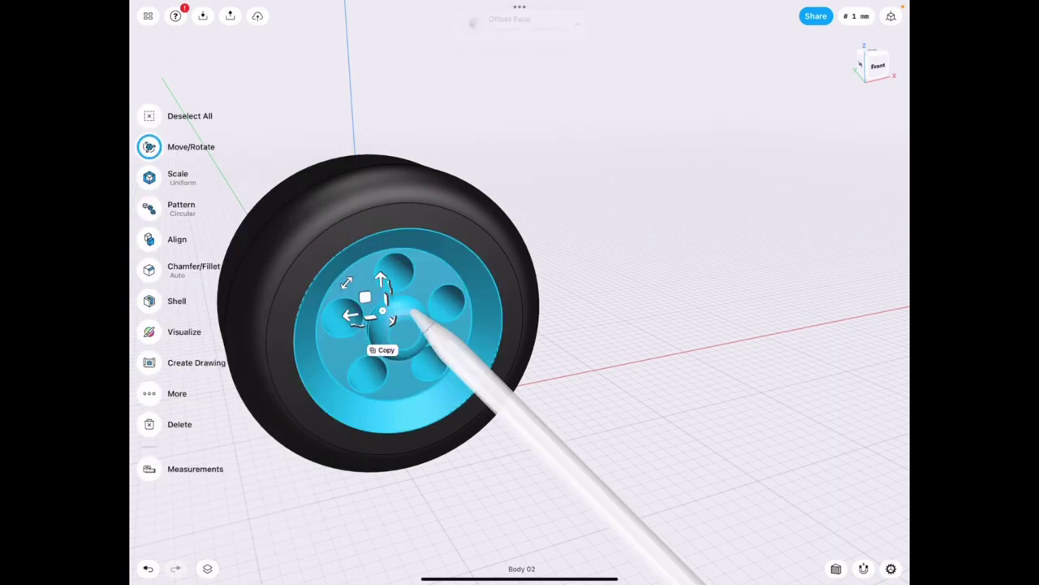
click(187, 330)
- Give the rim a polished steel material
click(867, 82)
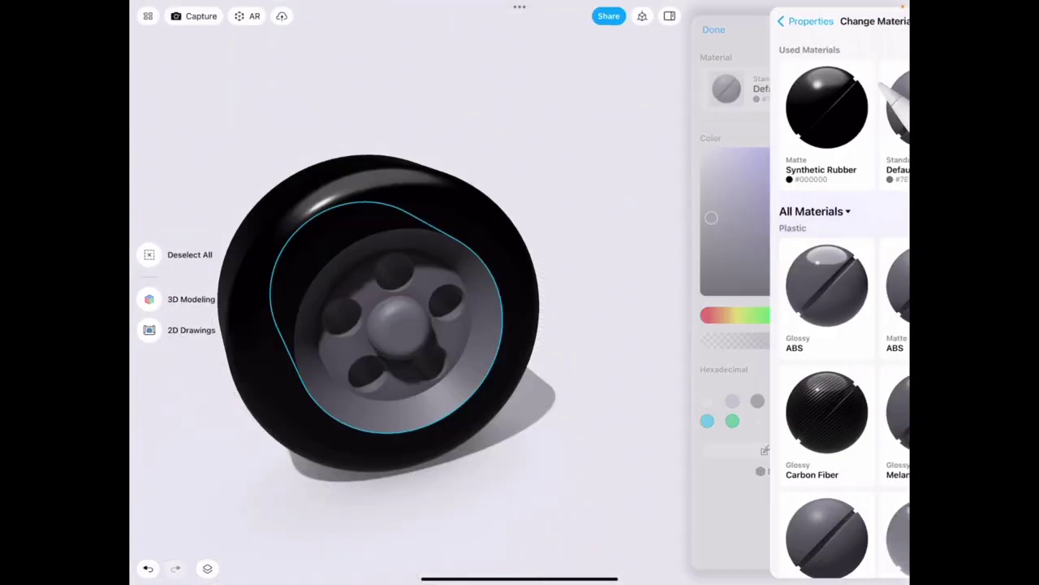
scroll(796, 325, down, 5)
click(847, 180)
click(189, 255)
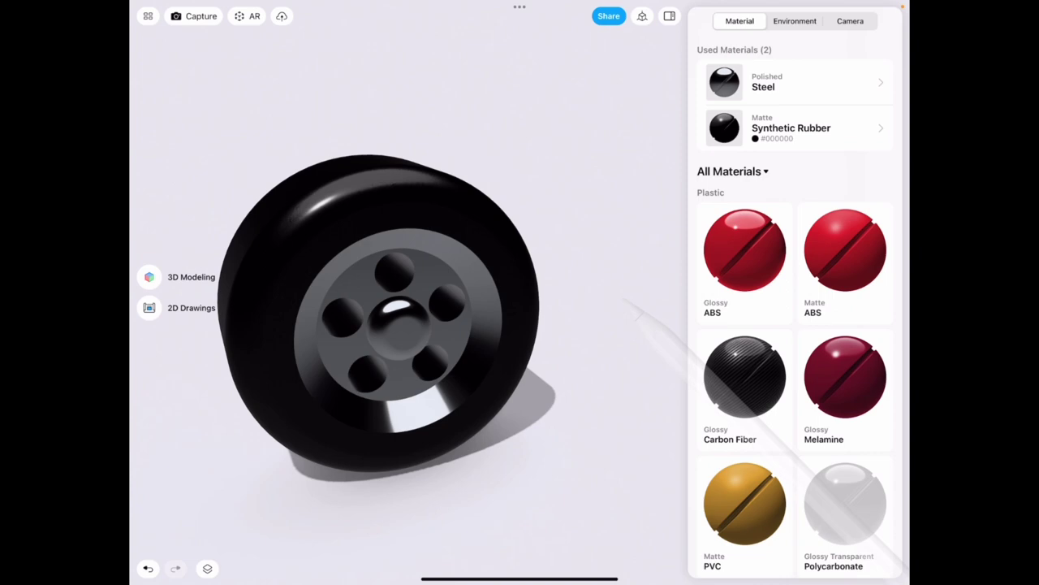
scroll(479, 349, up, 5)
- Make the centre hub glossy ABS coloured FFBE00, then zoom out to the whole wheel
click(410, 317)
middle_drag(426, 259, 475, 238)
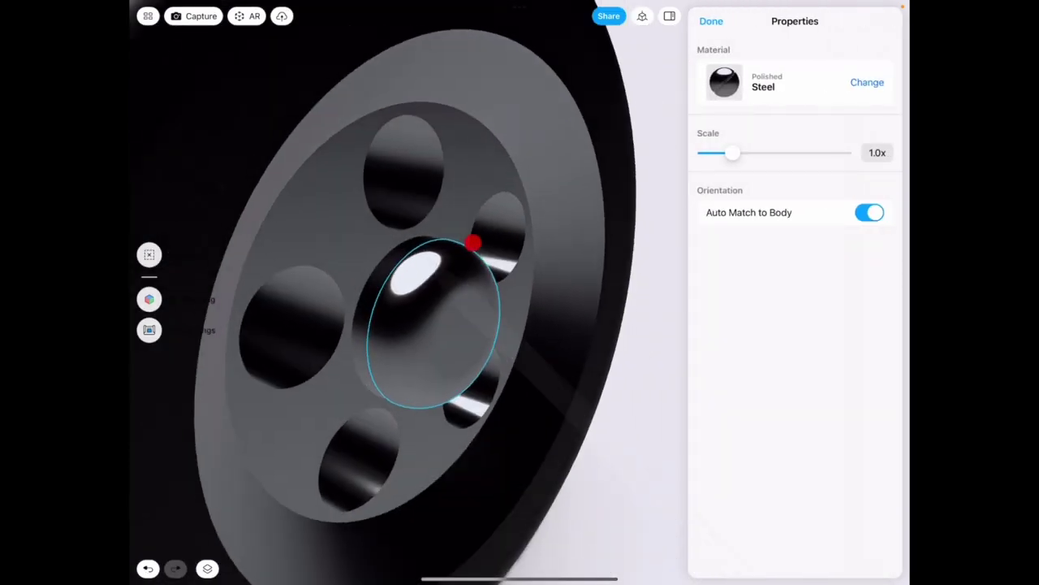
scroll(455, 325, up, 3)
click(867, 82)
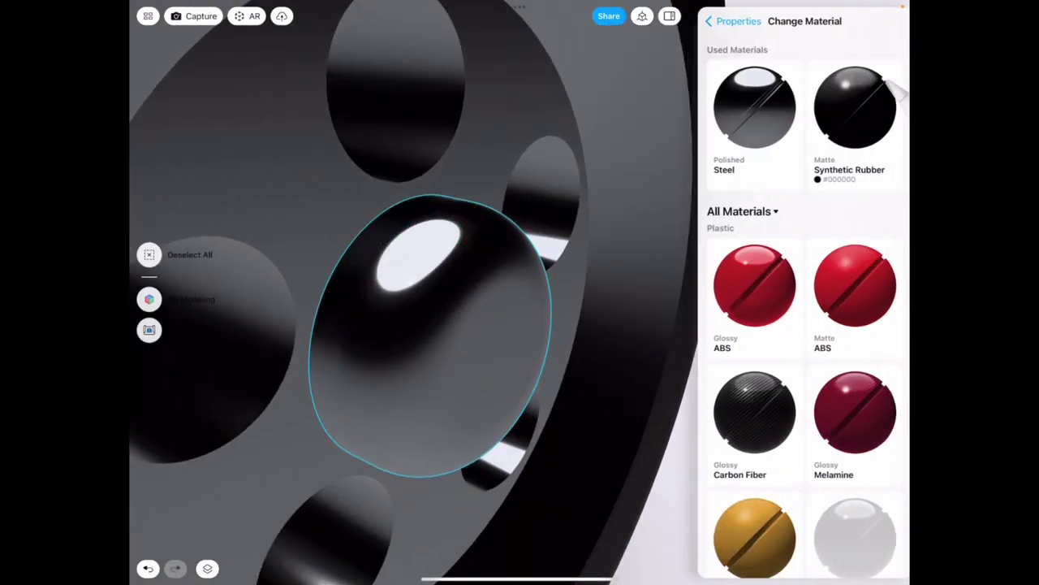
scroll(863, 267, down, 2)
click(745, 199)
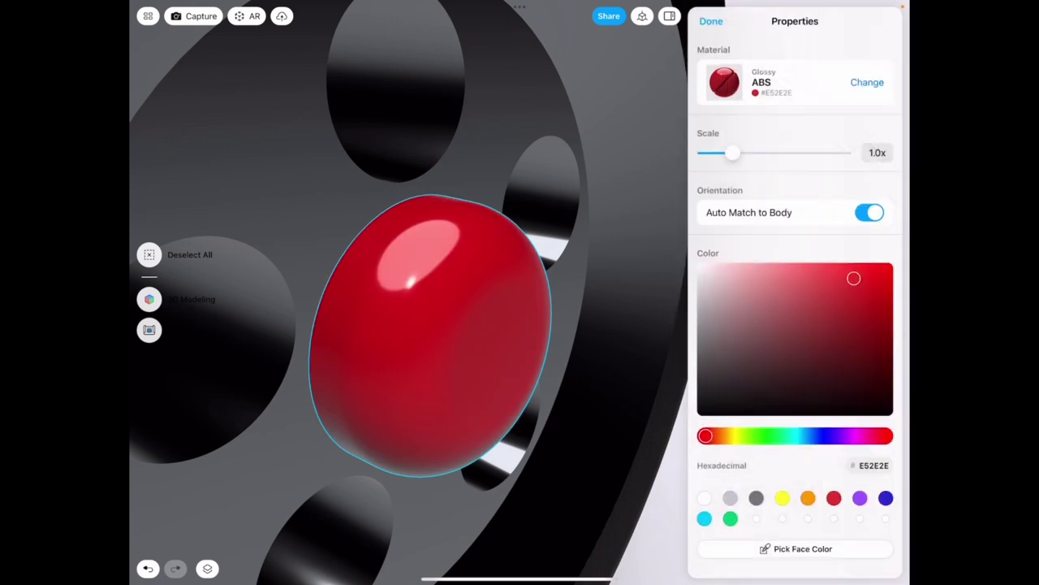
drag(705, 436, 727, 436)
click(894, 262)
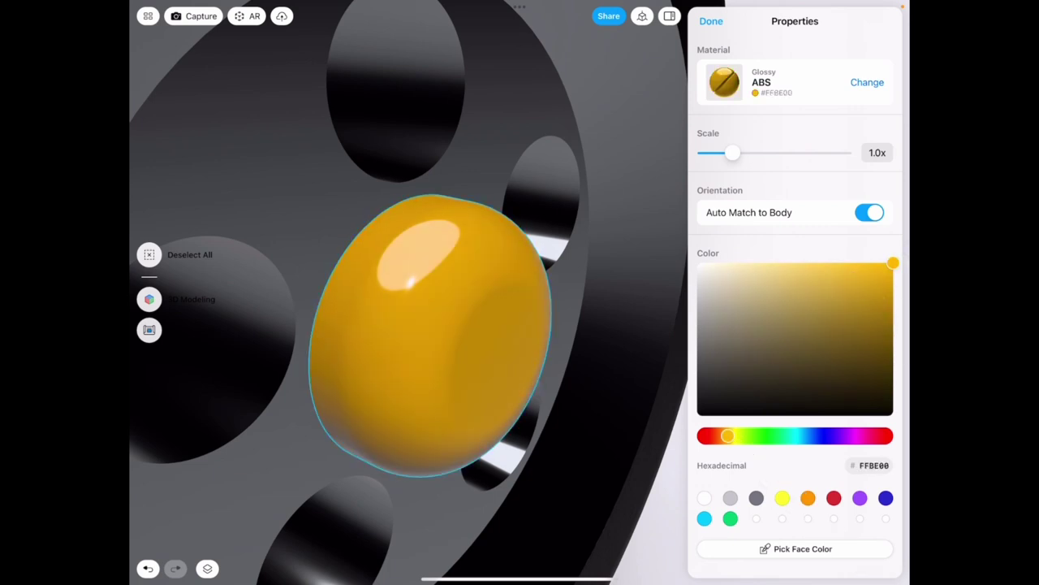
scroll(428, 292, down, 5)
mouse_move(366, 325)
mouse_down()
mouse_move(487, 325)
mouse_move(422, 308)
mouse_up()
- Sketch a 4 mm by 1.2 mm lug profile on the tread and extrude it 0.5 mm deep
click(710, 21)
scroll(645, 323, up, 5)
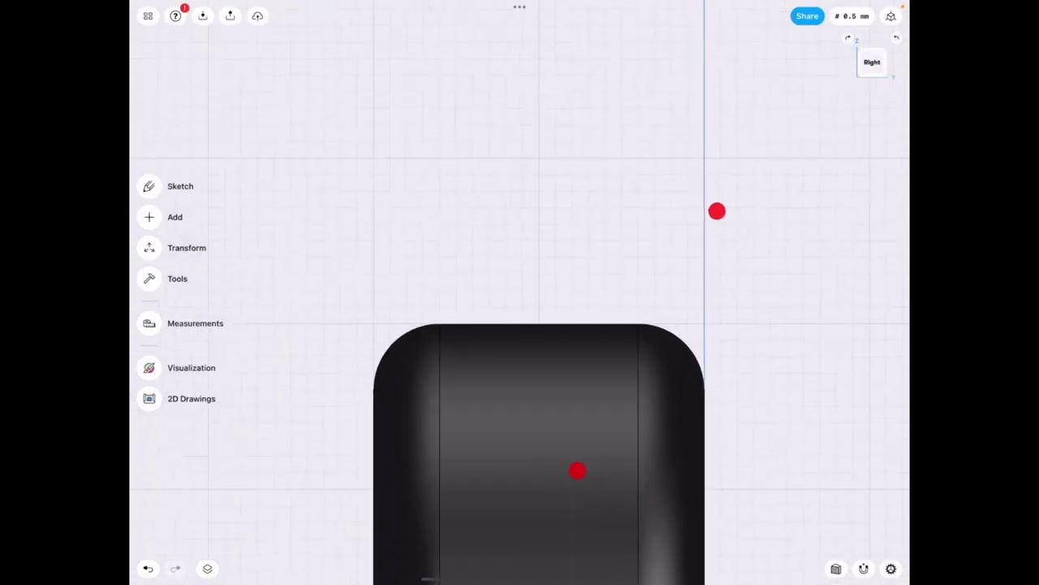
scroll(645, 323, up, 2)
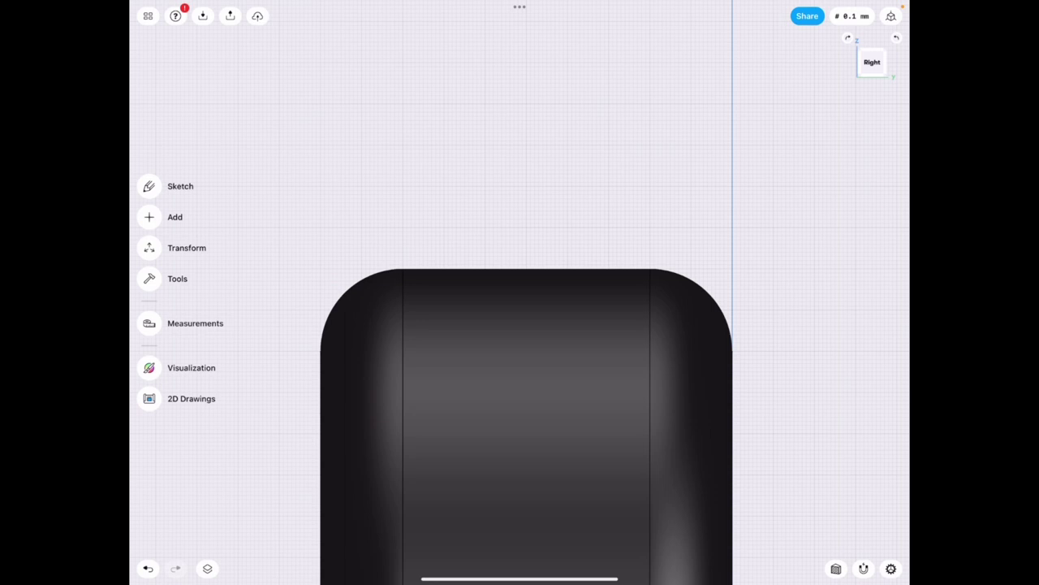
mouse_move(445, 260)
mouse_down()
mouse_move(650, 266)
mouse_move(613, 260)
mouse_up()
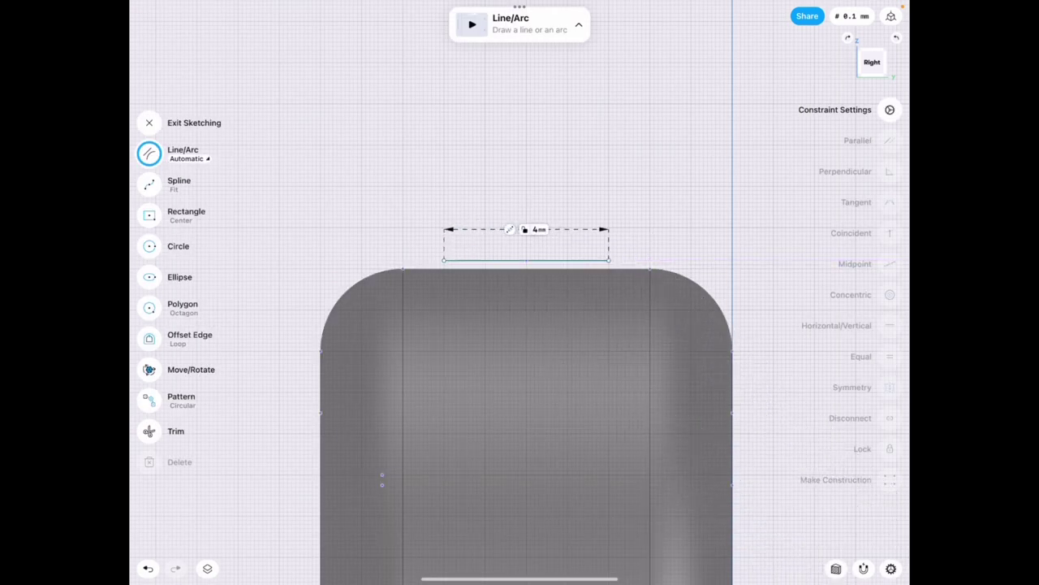
mouse_move(444, 260)
mouse_down()
mouse_move(445, 298)
mouse_move(608, 309)
mouse_move(608, 261)
mouse_up()
middle_drag(638, 297, 615, 247)
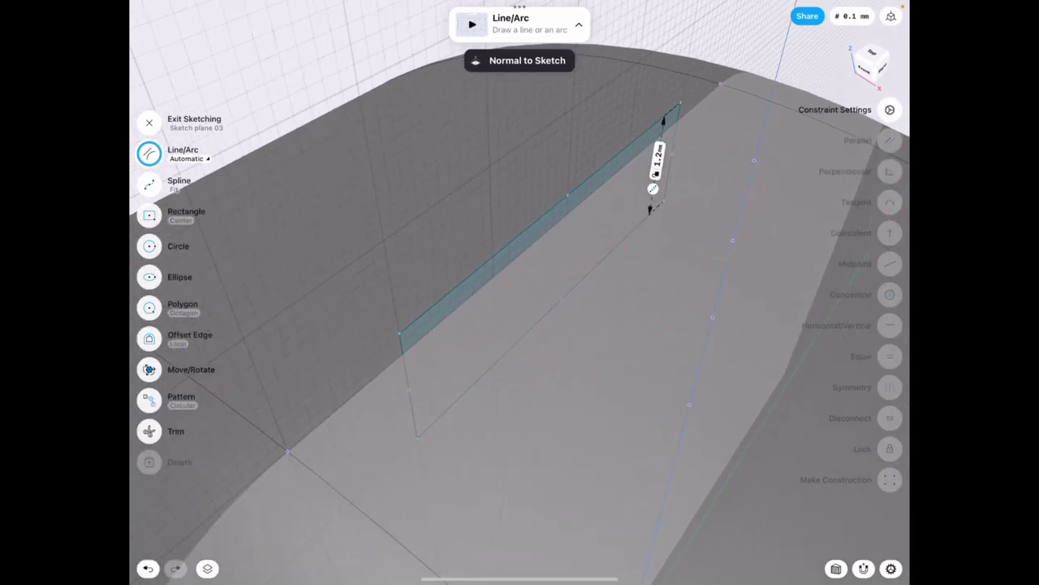
click(499, 261)
drag(565, 294, 513, 285)
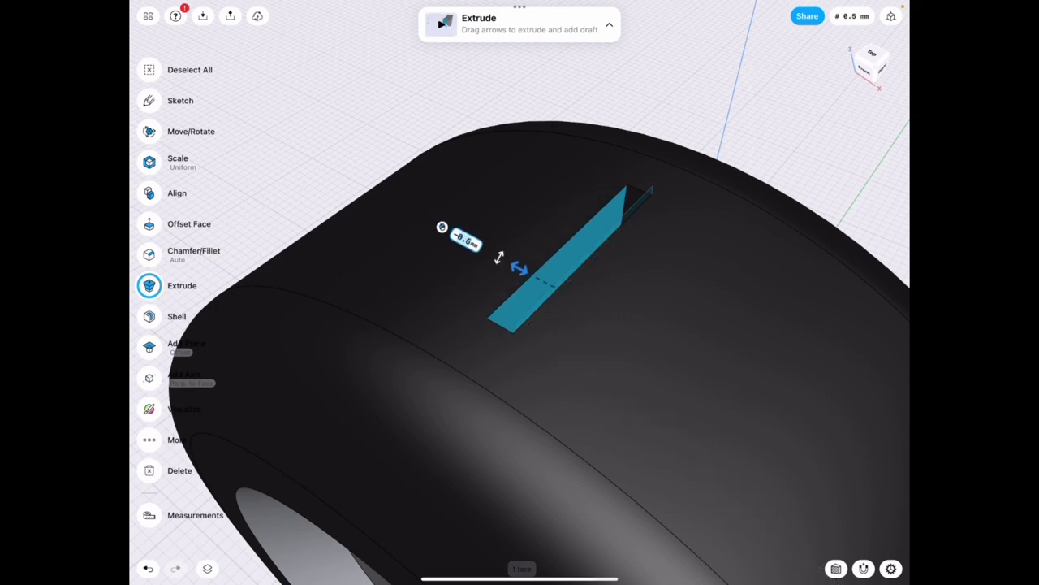
- Make the extrusion a New Body and offset its side face by 1 mm
click(442, 227)
click(466, 192)
scroll(549, 278, up, 3)
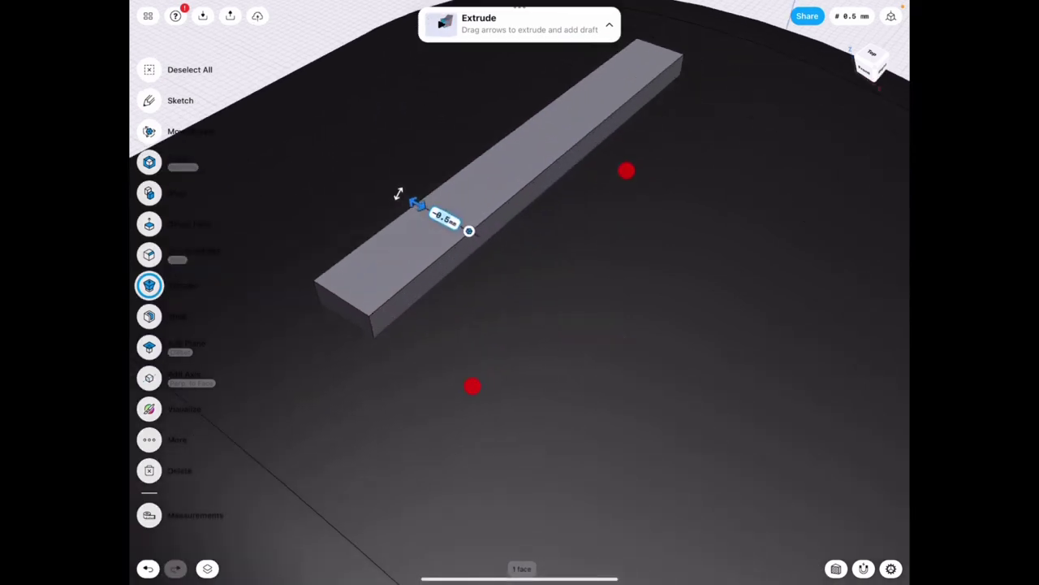
click(436, 256)
click(414, 243)
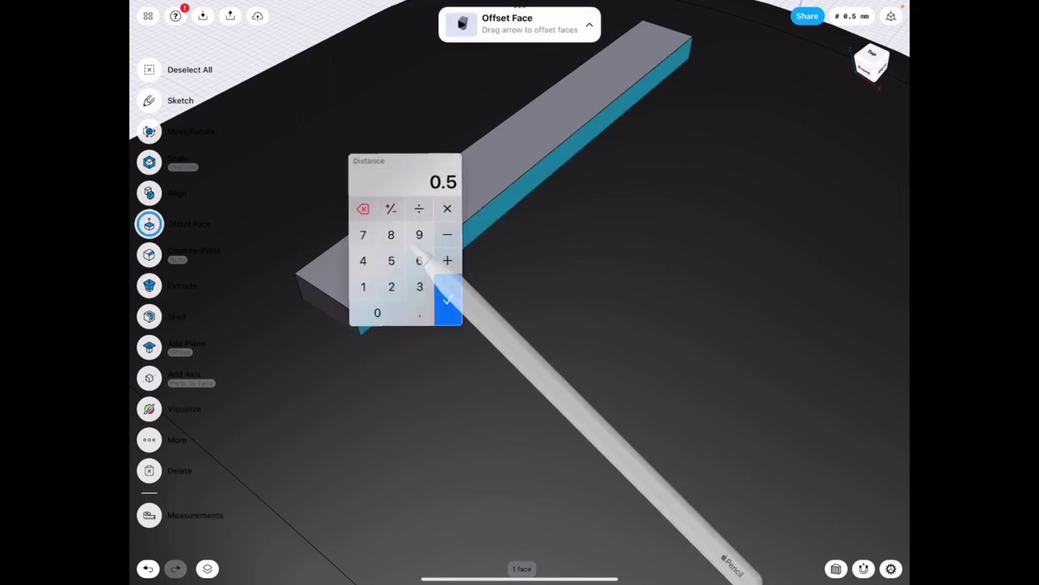
click(441, 260)
click(414, 239)
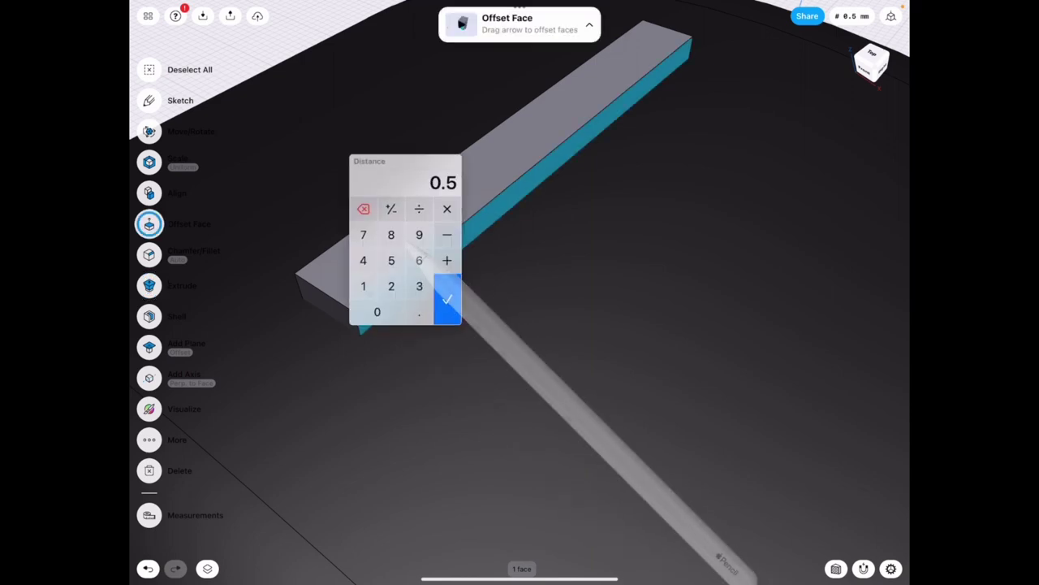
click(363, 286)
click(447, 298)
scroll(557, 299, down, 3)
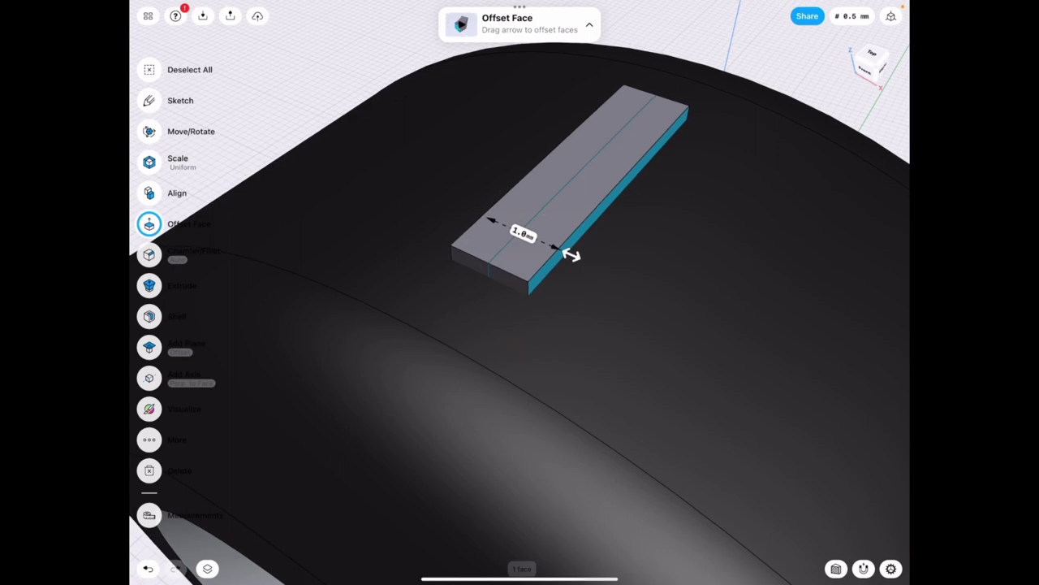
click(767, 69)
scroll(528, 297, up, 5)
- Fillet the bar's four corner edges at 0.5 mm, then select the bar for transforming
click(519, 276)
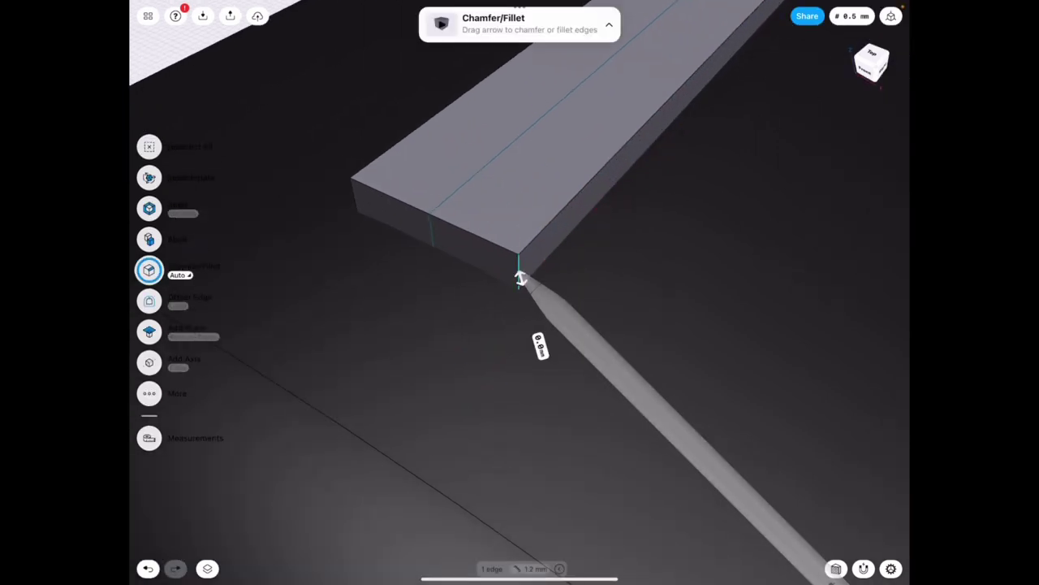
mouse_move(580, 272)
middle_down()
mouse_move(521, 323)
mouse_move(508, 379)
middle_up()
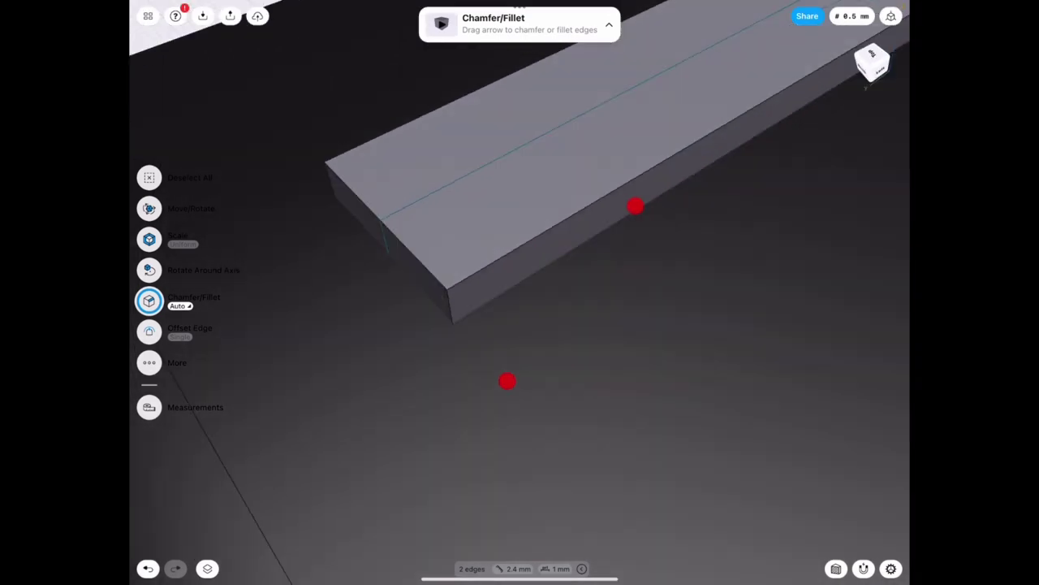
click(452, 313)
middle_drag(399, 376, 486, 357)
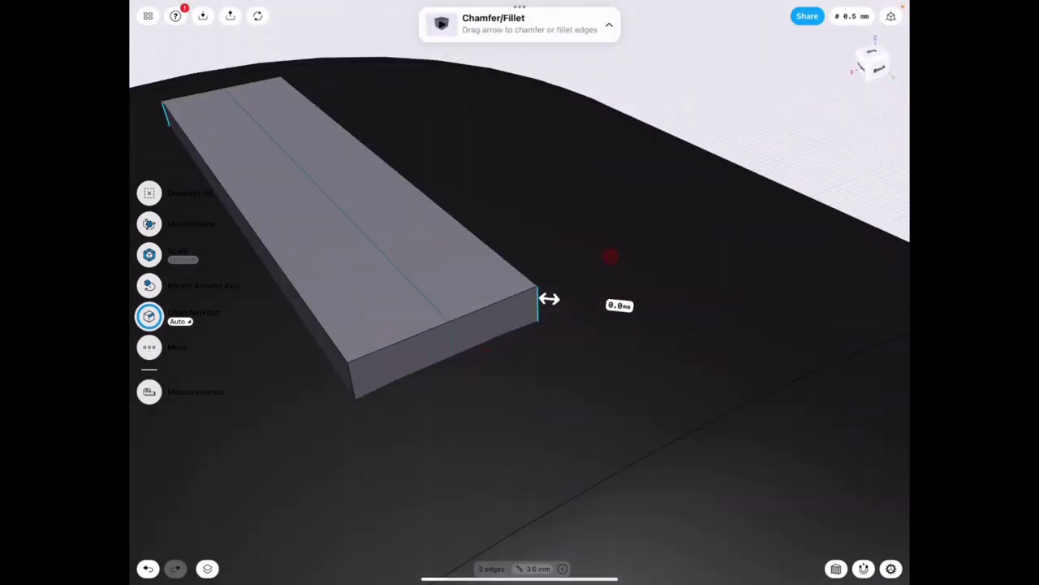
click(349, 380)
drag(348, 388, 308, 455)
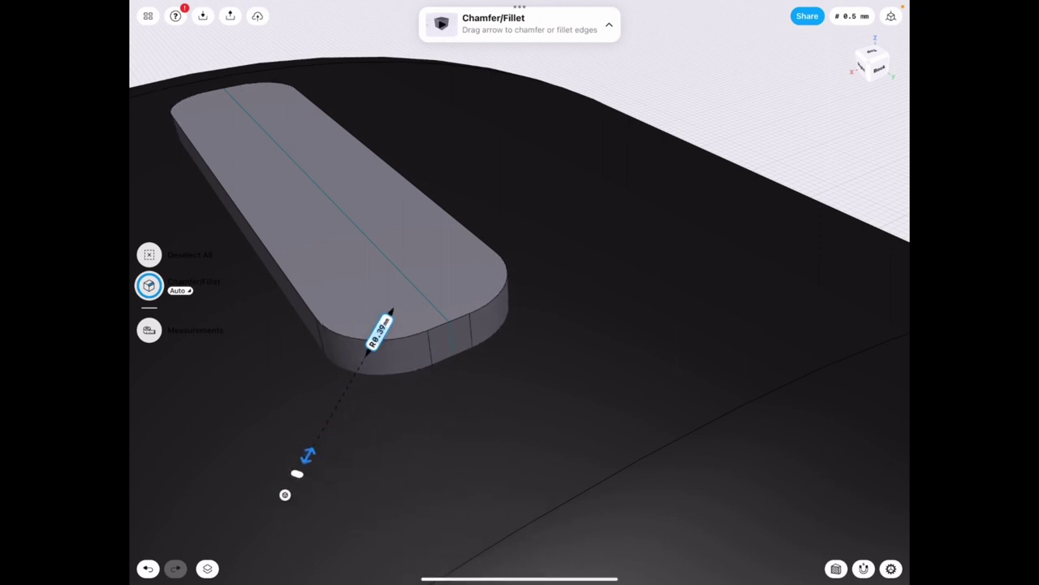
click(379, 329)
text(0.5)
click(419, 390)
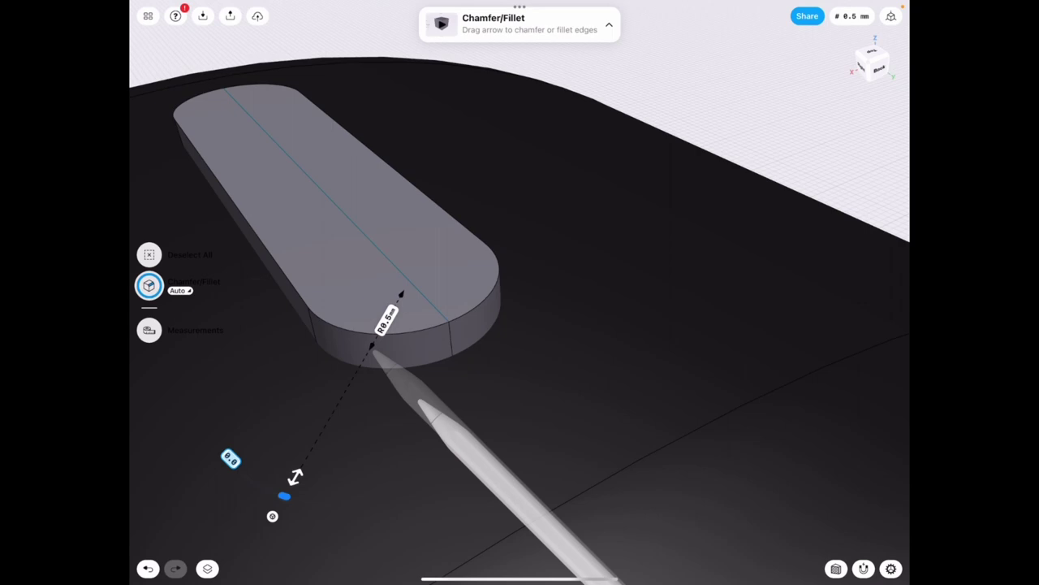
middle_drag(512, 324, 629, 250)
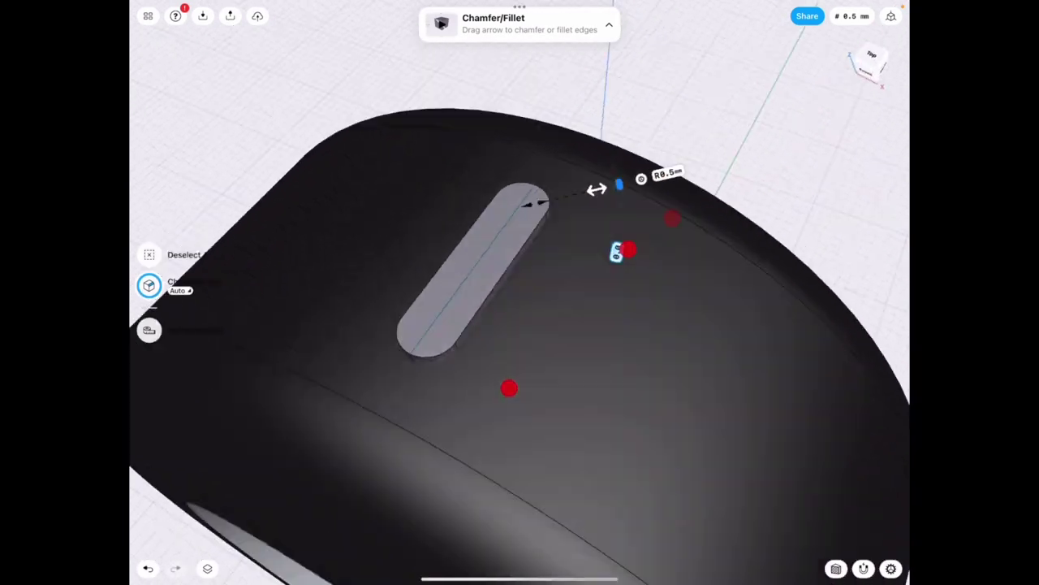
click(492, 278)
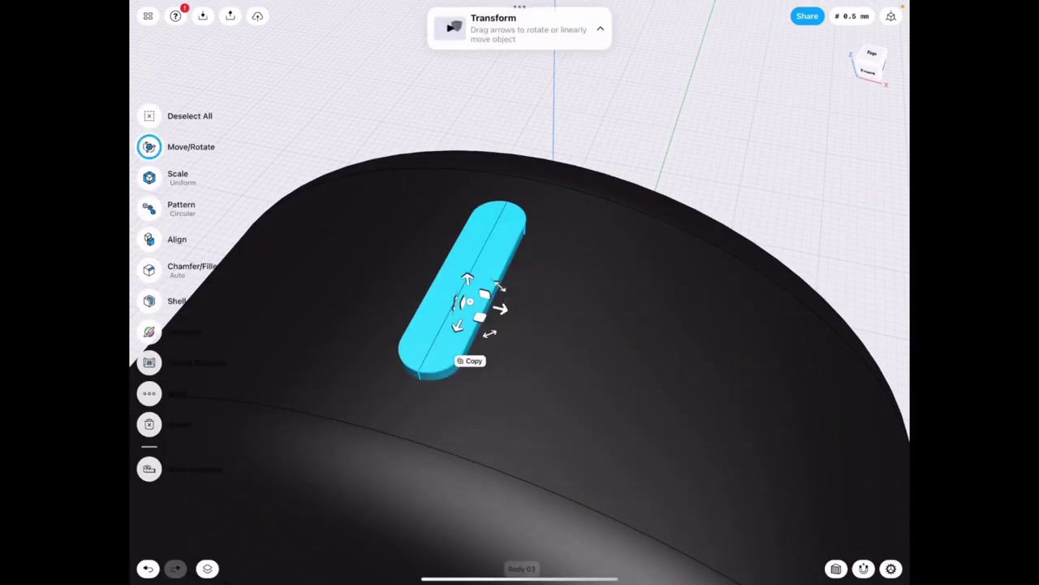
- Rotate the lug bar to about 45°
middle_drag(569, 272, 566, 294)
drag(510, 314, 617, 305)
mouse_move(626, 281)
middle_down()
mouse_move(660, 277)
mouse_move(605, 242)
middle_up()
click(765, 235)
- Apply the matte black Synthetic Rubber material to the lug bar
click(540, 302)
click(162, 404)
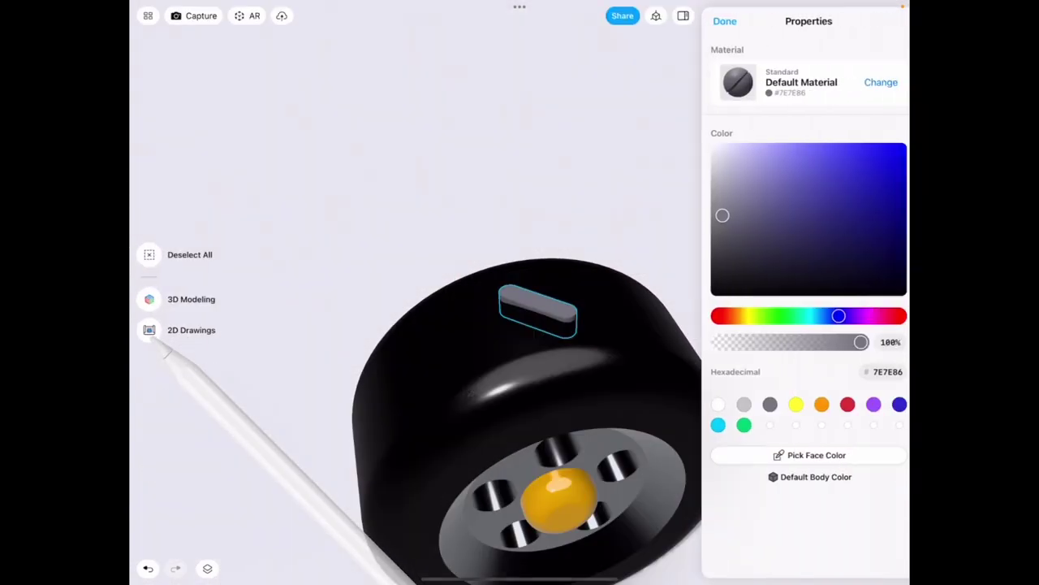
click(865, 81)
click(756, 259)
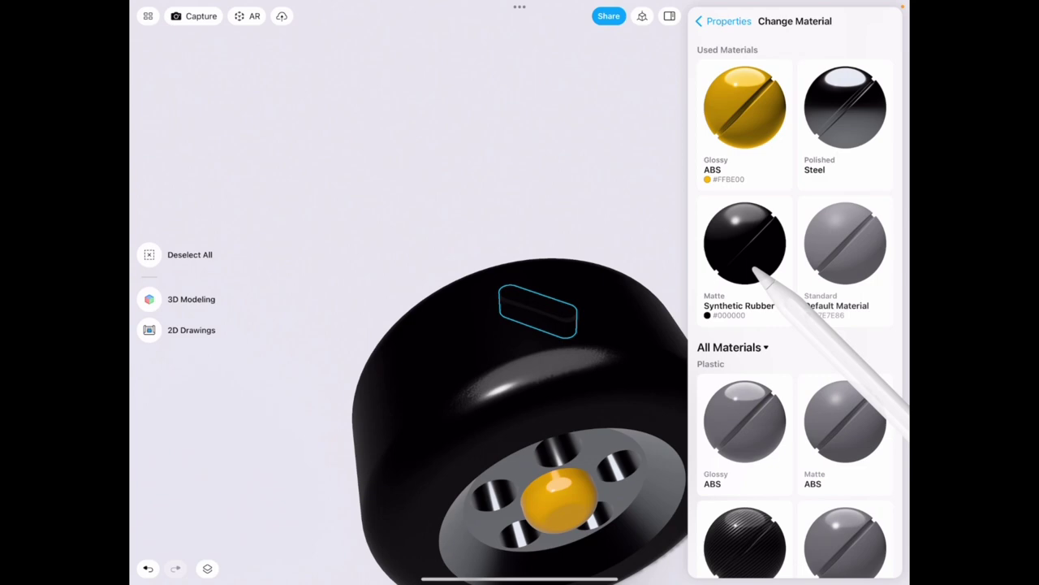
- Fillet the edges of the lug bar's top face to R0.4 mm
click(183, 300)
middle_drag(302, 348, 685, 139)
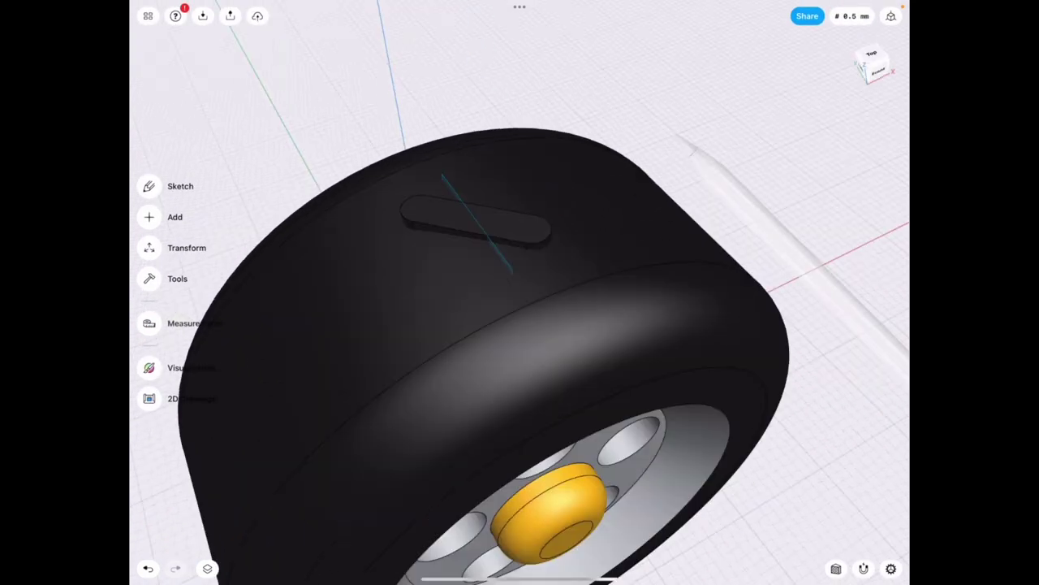
click(497, 220)
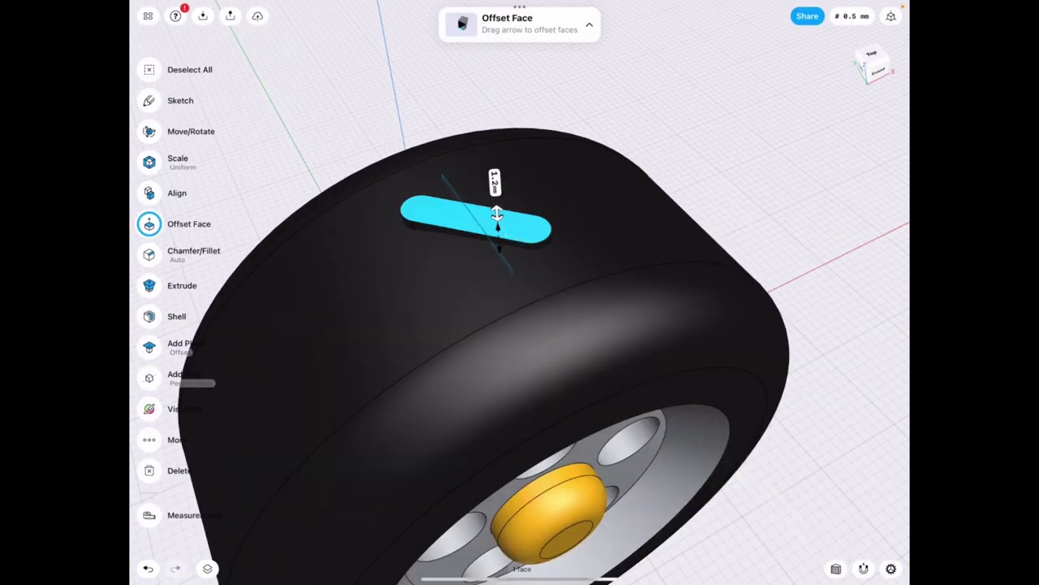
click(455, 200)
scroll(583, 289, up, 5)
drag(619, 290, 643, 264)
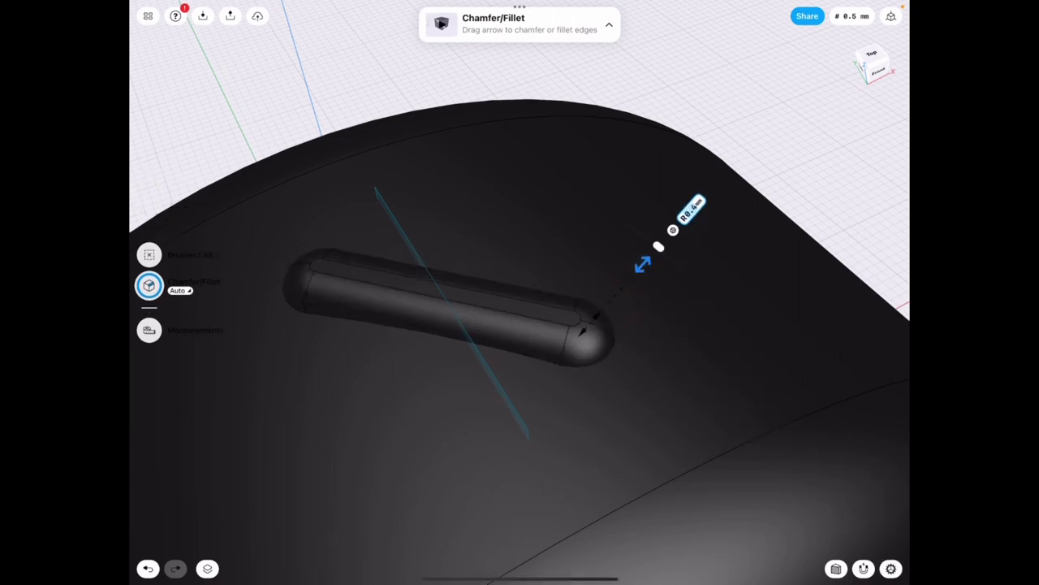
middle_drag(519, 366, 519, 243)
mouse_move(578, 351)
middle_down()
mouse_move(555, 303)
mouse_move(663, 286)
middle_up()
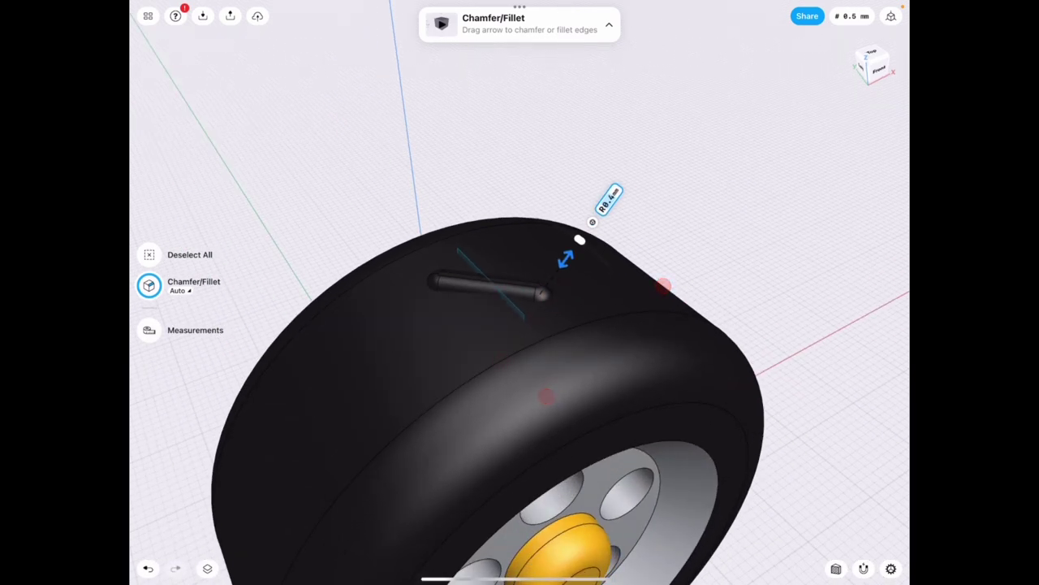
click(149, 254)
- Circular-pattern the lug bar about the hub centre over 360° with 30 copies
click(149, 308)
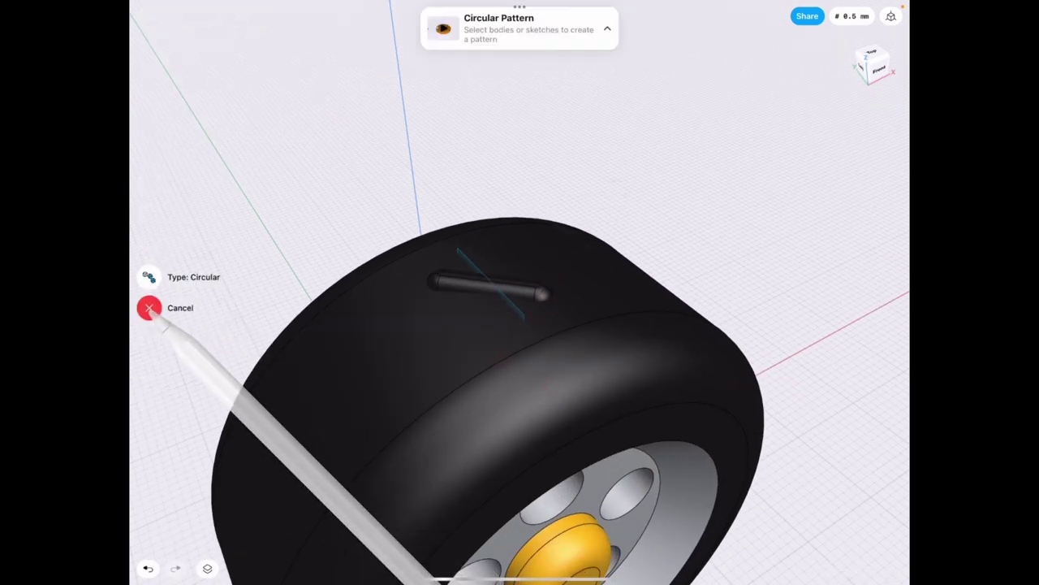
scroll(501, 335, up, 3)
click(522, 261)
scroll(488, 325, down, 5)
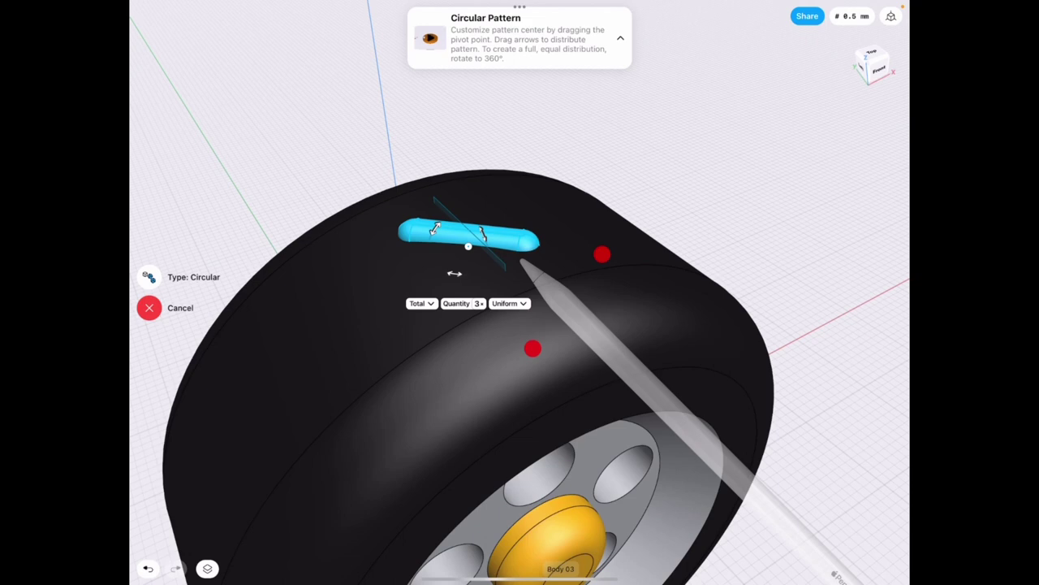
mouse_move(482, 199)
mouse_down()
mouse_move(531, 390)
mouse_move(491, 414)
mouse_up()
click(289, 369)
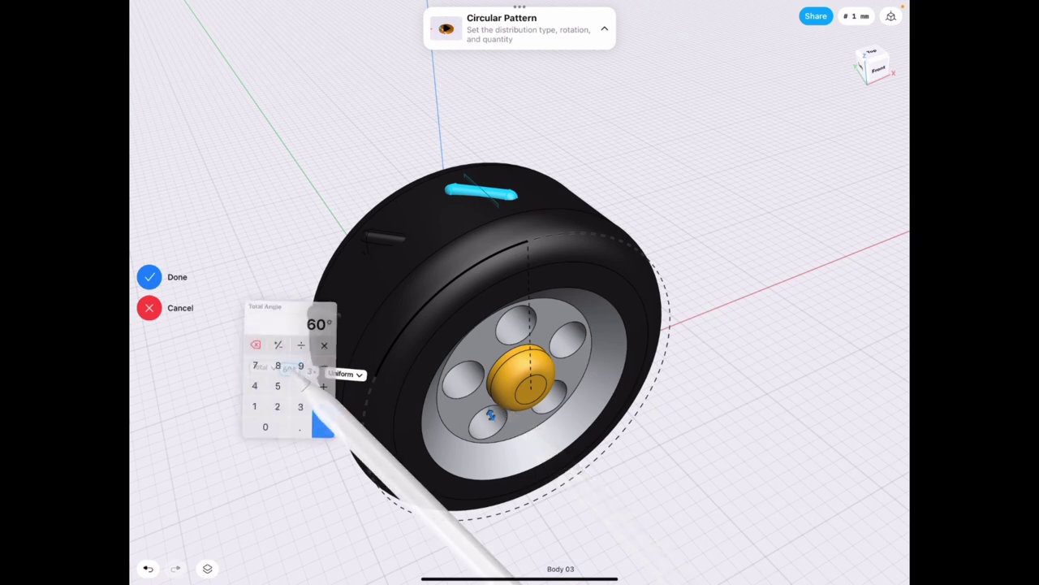
click(332, 429)
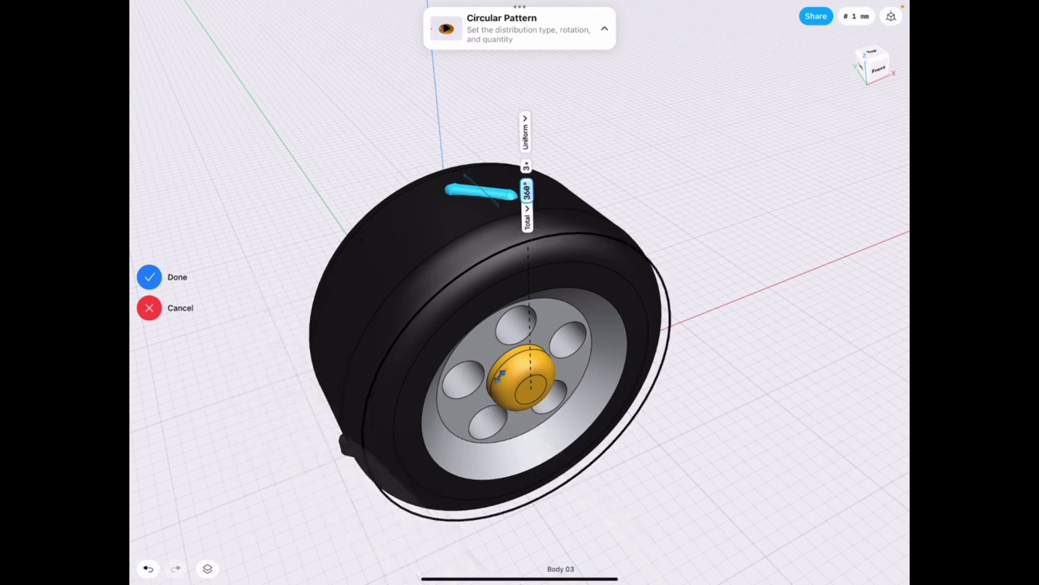
middle_drag(617, 243, 610, 233)
click(524, 179)
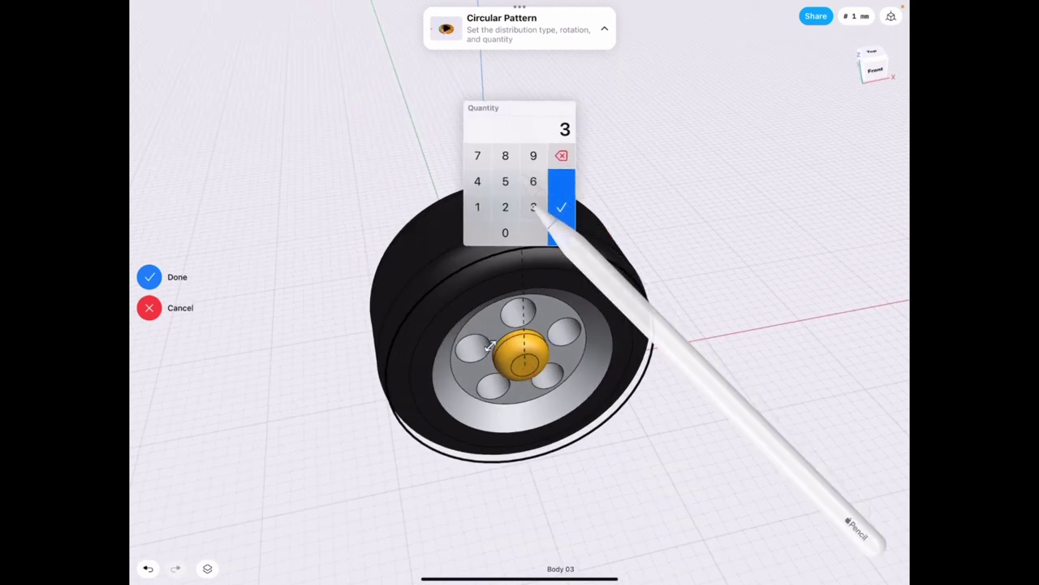
text(0)
click(561, 207)
- Change the pattern orientation from Uniform to Rotated and confirm the pattern
middle_drag(650, 365, 771, 366)
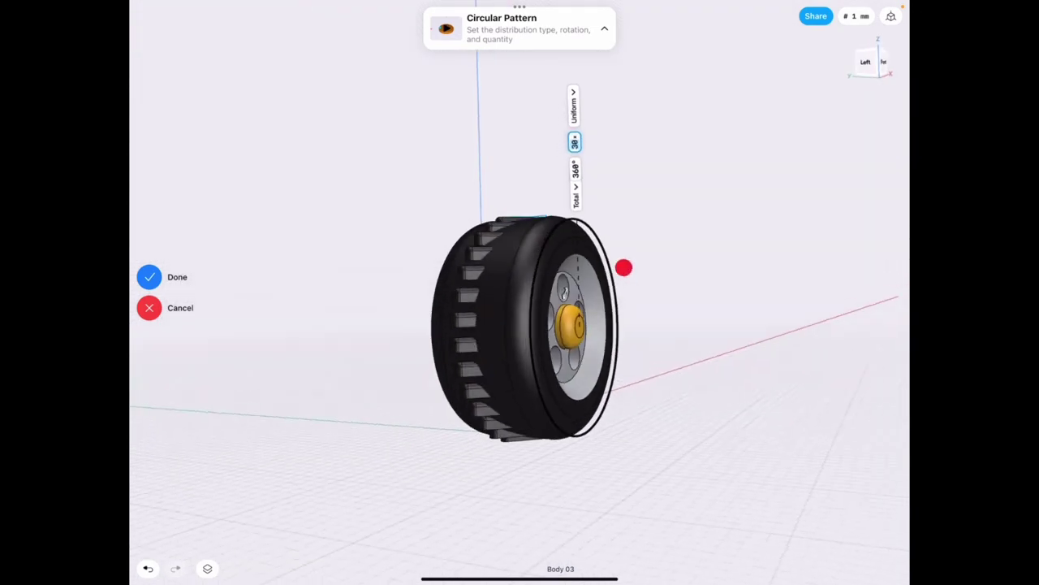
middle_drag(649, 365, 544, 325)
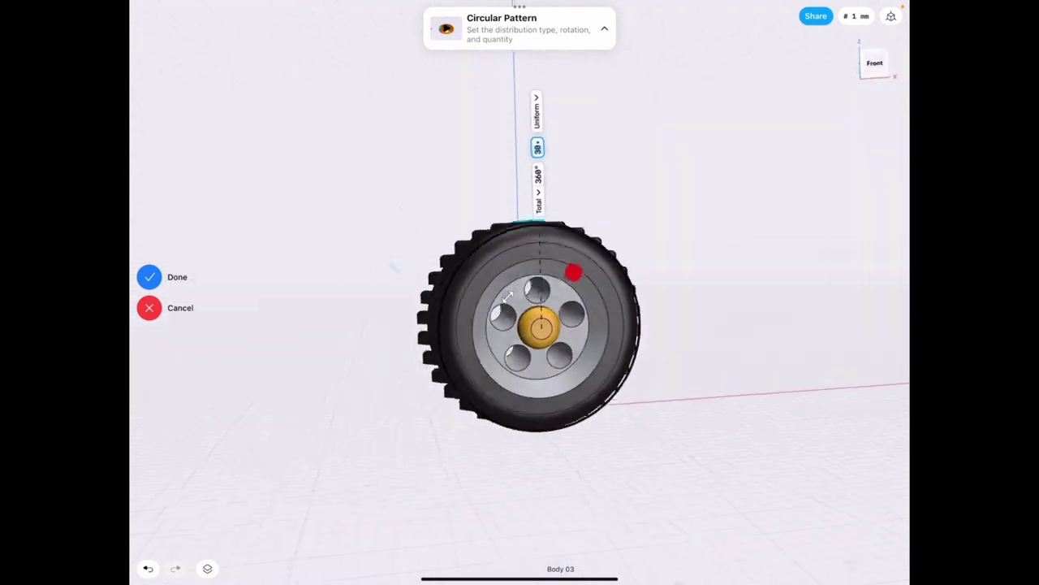
middle_drag(574, 272, 568, 268)
click(535, 116)
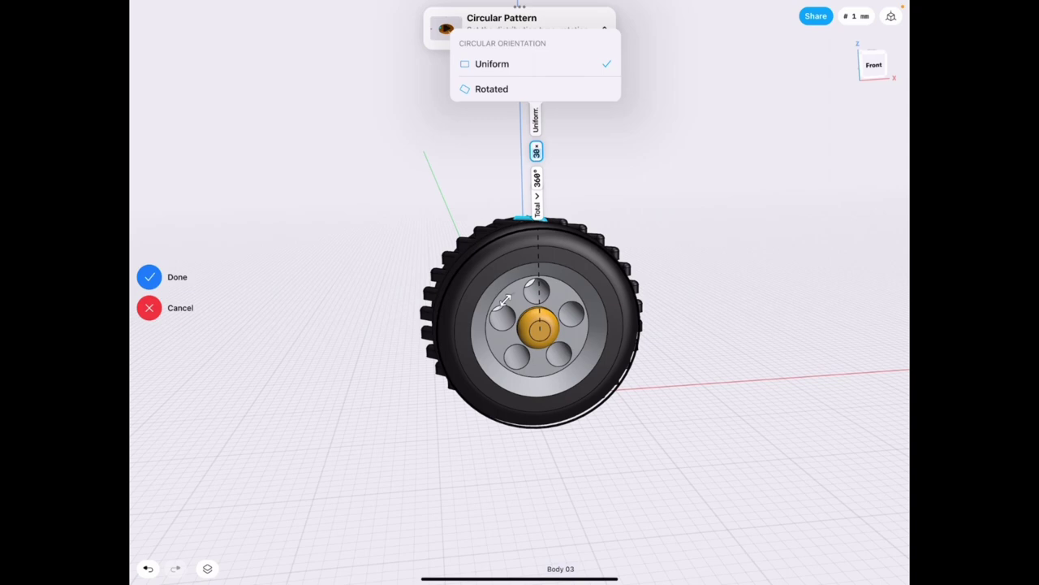
click(536, 89)
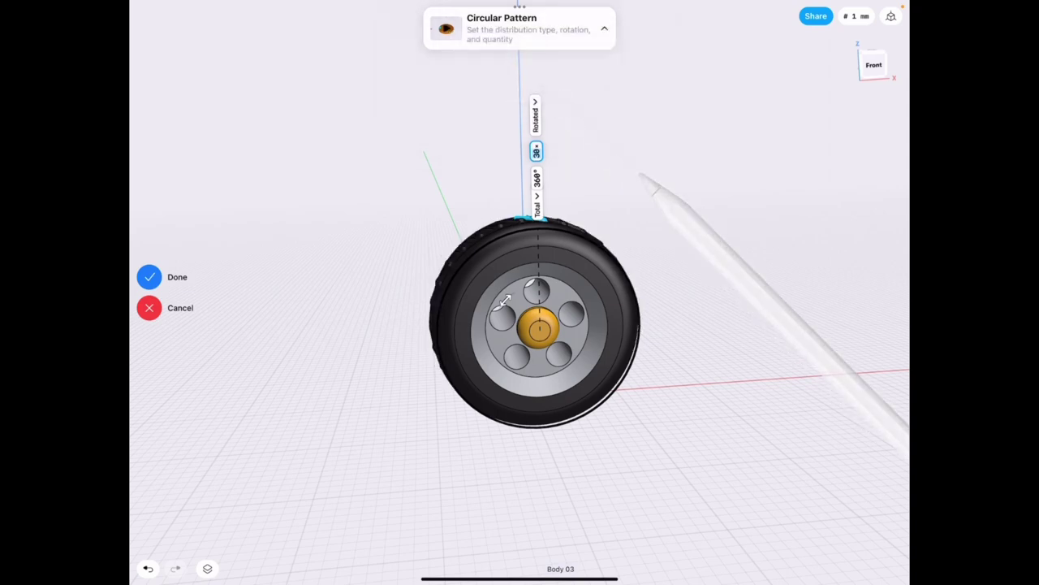
middle_drag(504, 299, 618, 217)
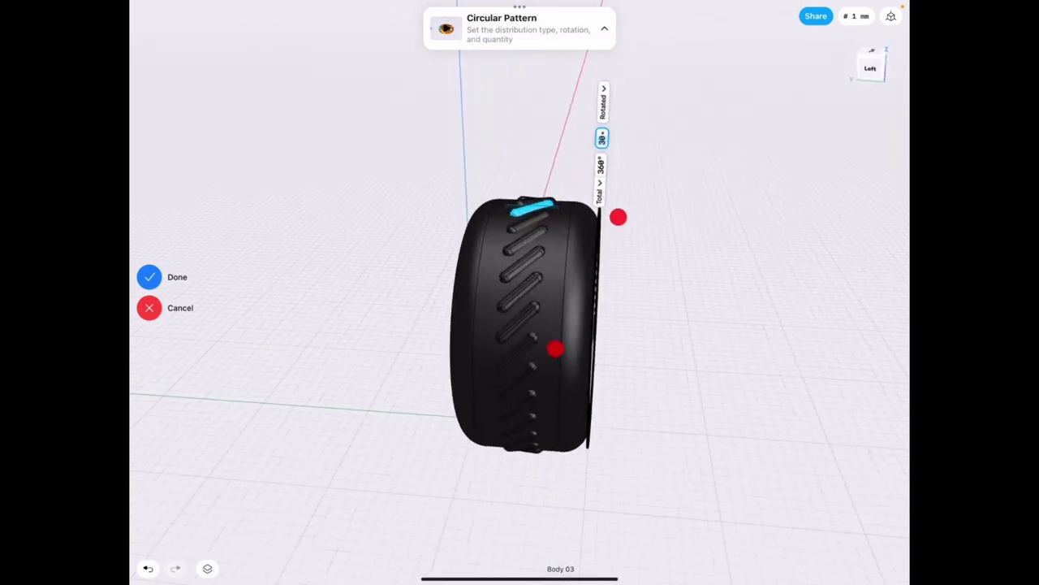
middle_drag(617, 216, 649, 281)
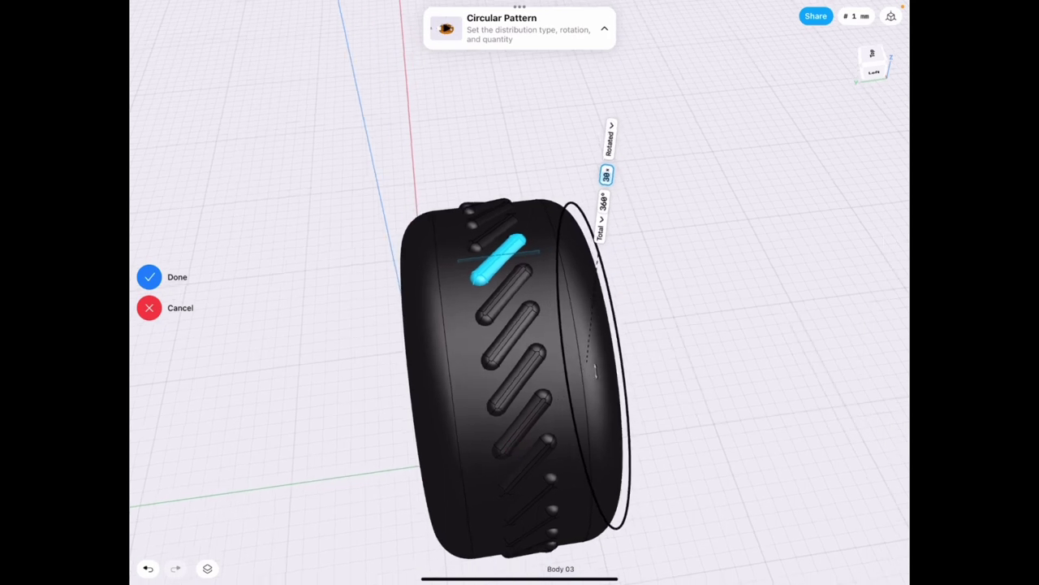
click(149, 276)
click(207, 568)
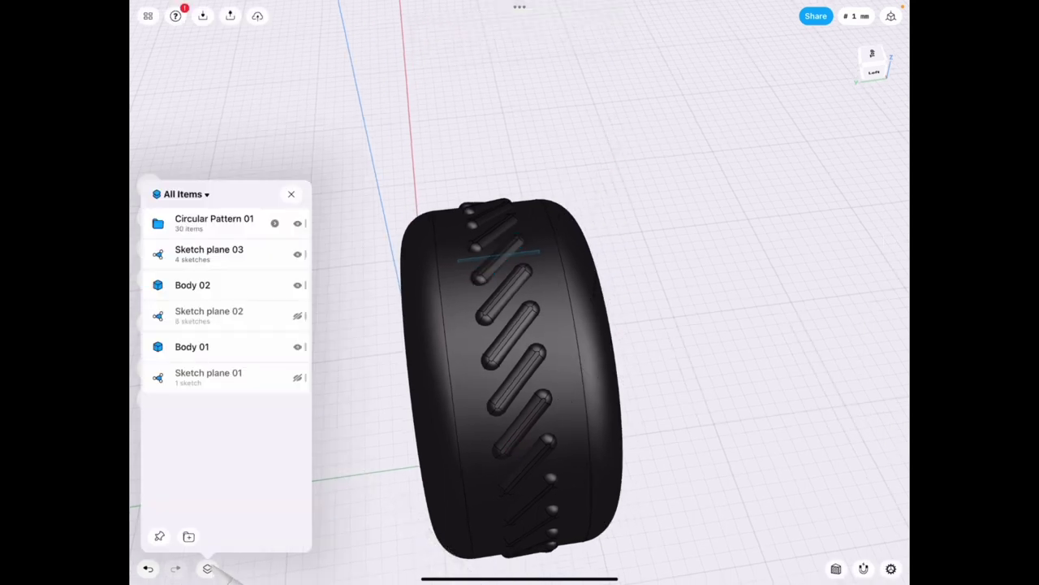
- Move Circular Pattern 01 1.5 mm sideways, cancel mirroring, and return to Right view
click(243, 224)
scroll(546, 333, up, 2)
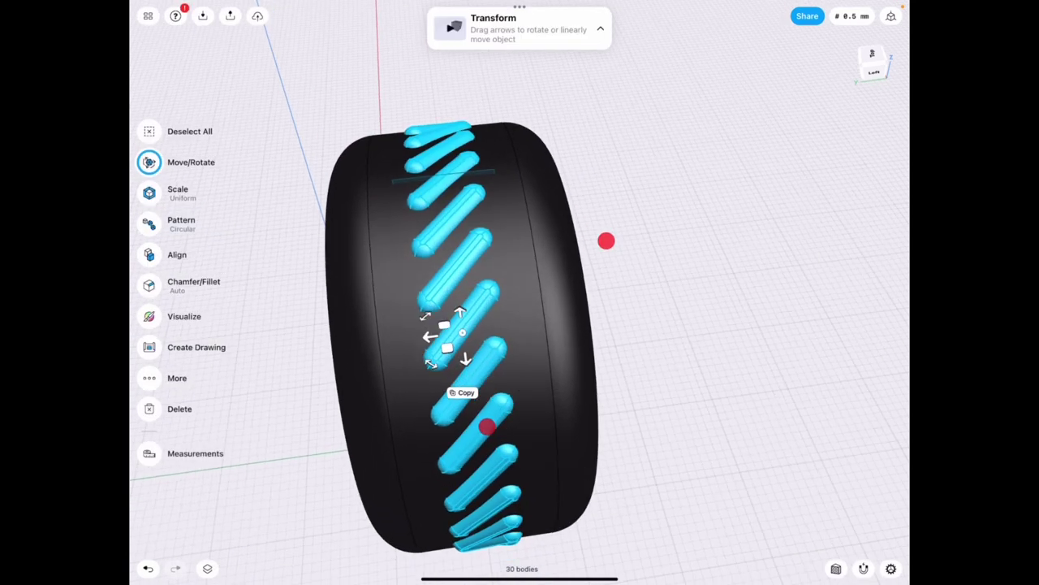
drag(429, 336, 403, 350)
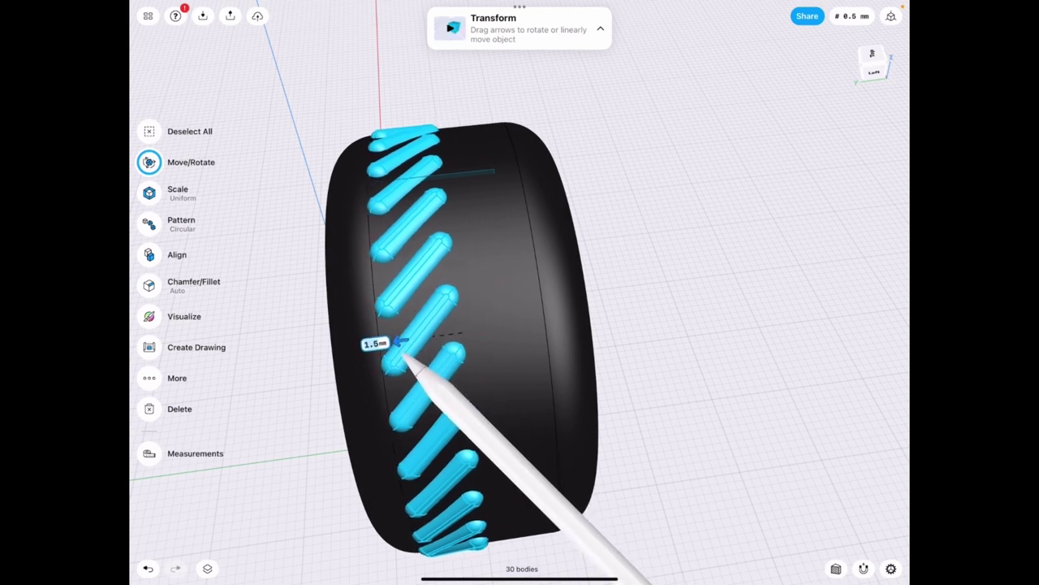
click(149, 377)
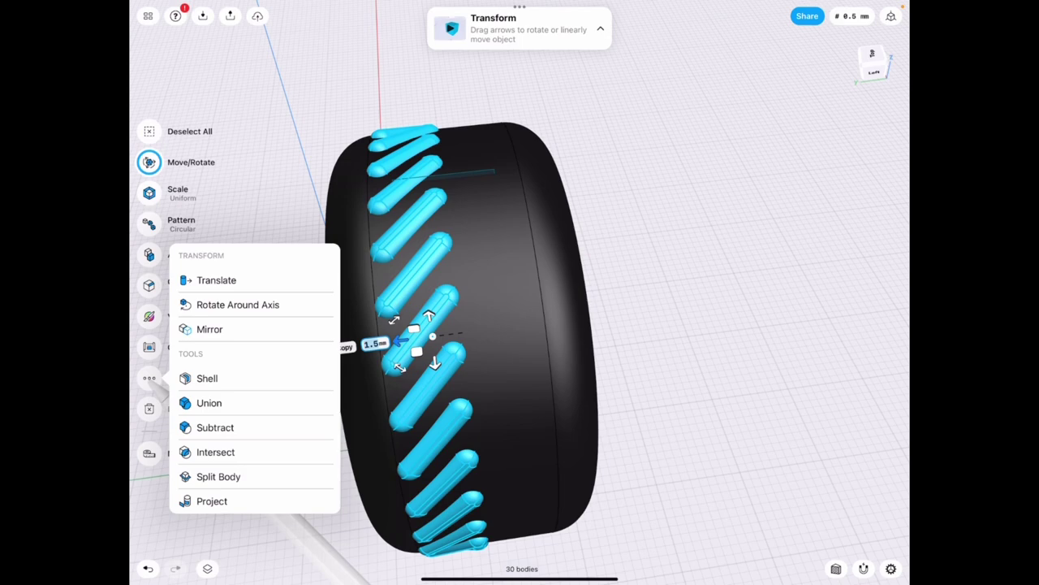
click(209, 329)
middle_drag(649, 365, 585, 268)
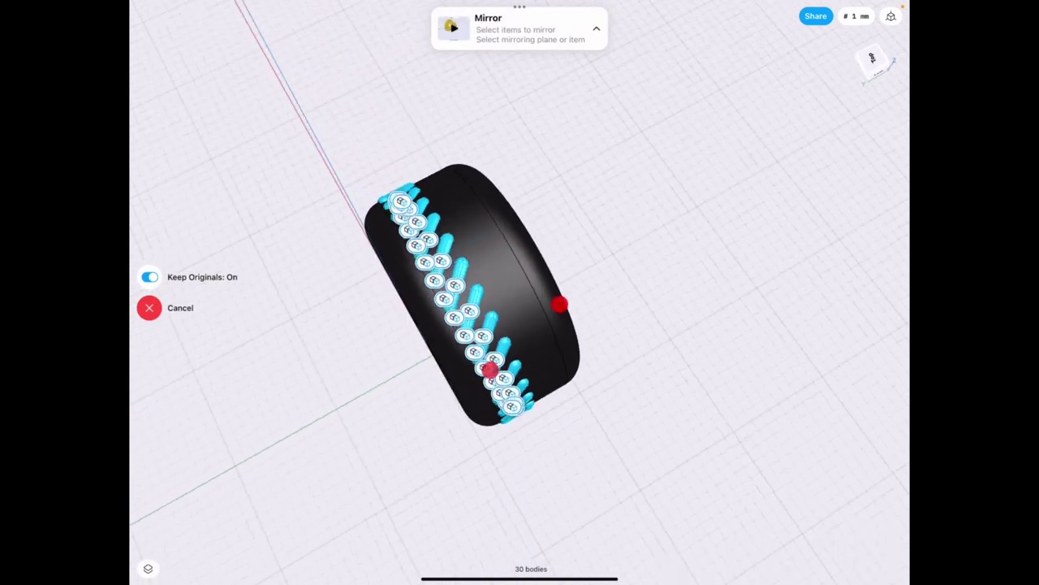
click(872, 61)
scroll(540, 325, up, 5)
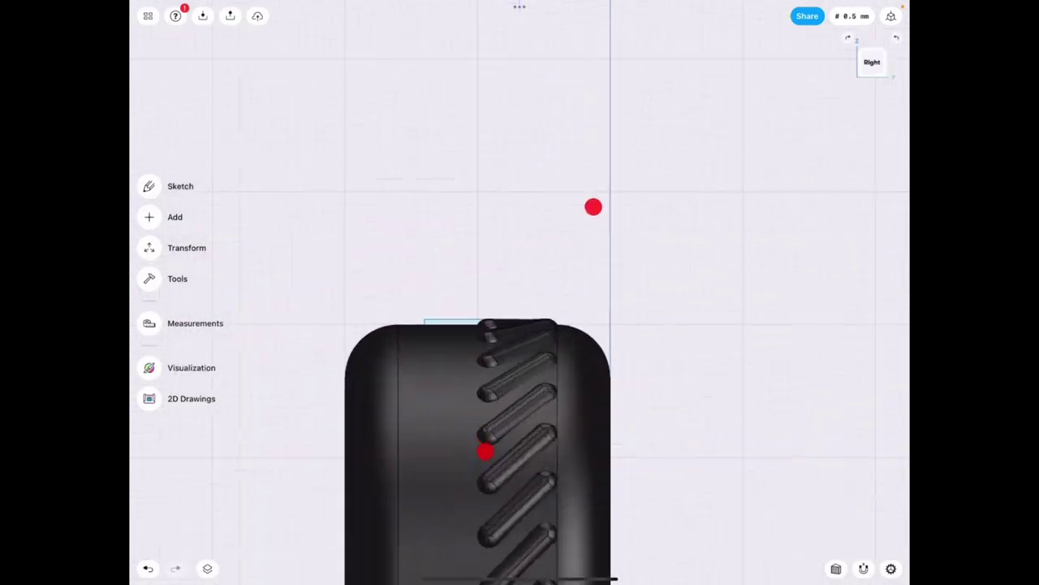
scroll(540, 240, up, 3)
scroll(540, 241, up, 2)
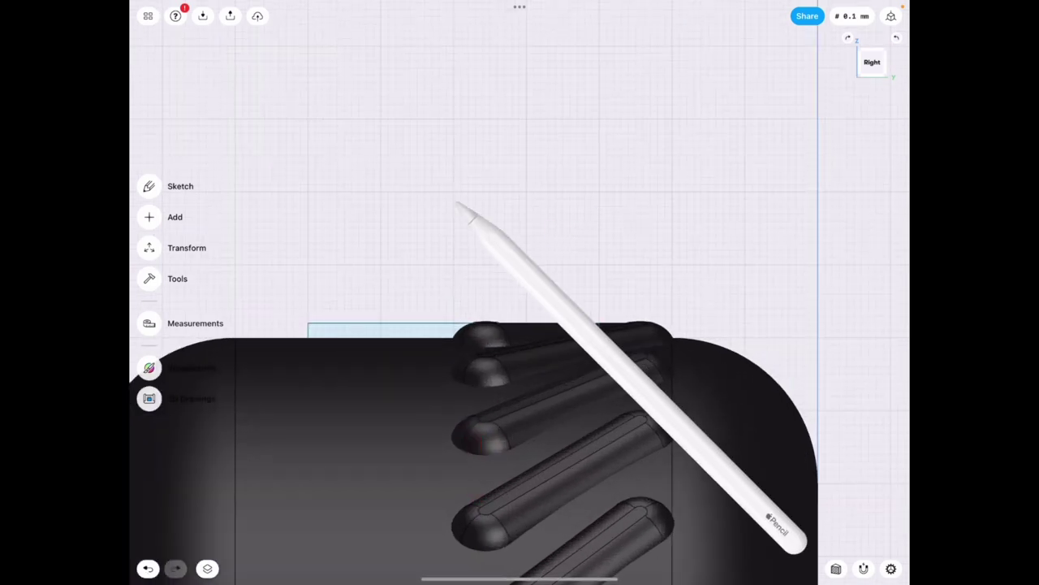
- Sketch a right triangle 1.8 mm tall and 1.1 mm wide above the tread
drag(453, 193, 454, 324)
scroll(504, 321, down, 5)
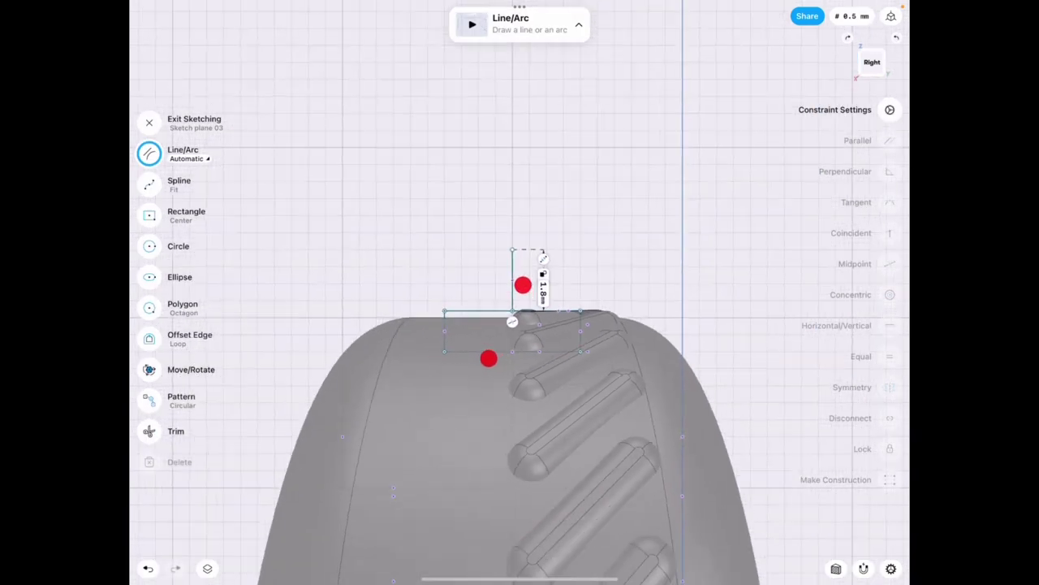
mouse_move(522, 284)
middle_down()
mouse_move(561, 334)
mouse_move(536, 338)
mouse_move(534, 280)
middle_up()
scroll(535, 342, up, 3)
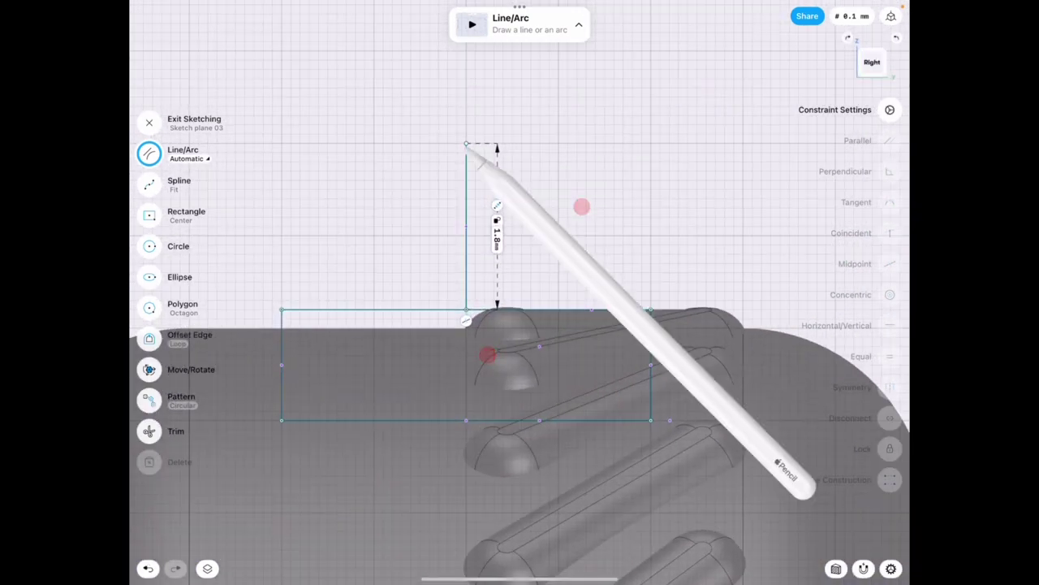
mouse_move(466, 147)
mouse_down()
mouse_move(558, 143)
mouse_move(467, 227)
mouse_up()
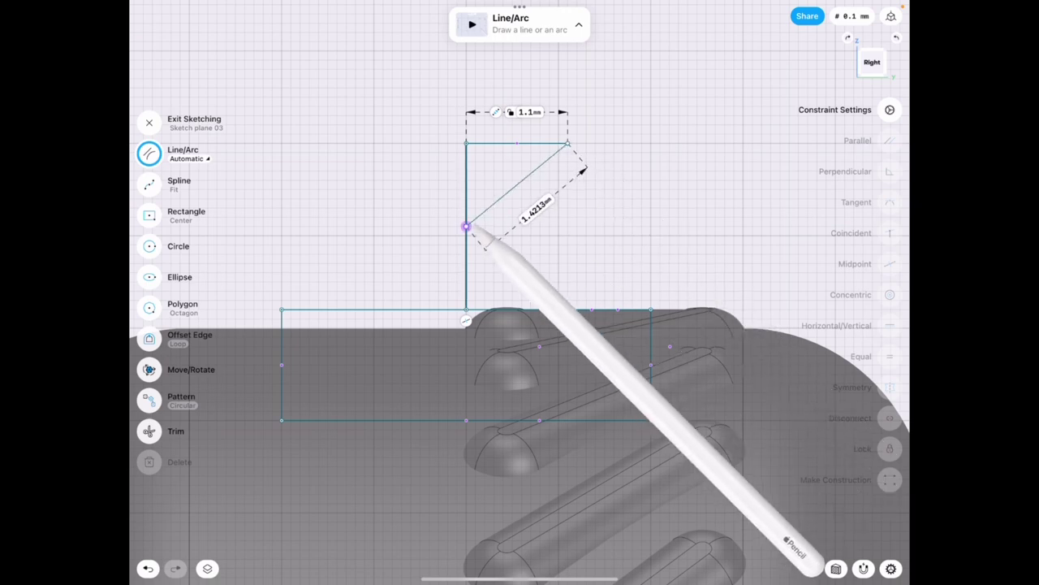
middle_drag(617, 195, 657, 219)
- Extrude the triangle profile into a thin solid wedge
click(522, 170)
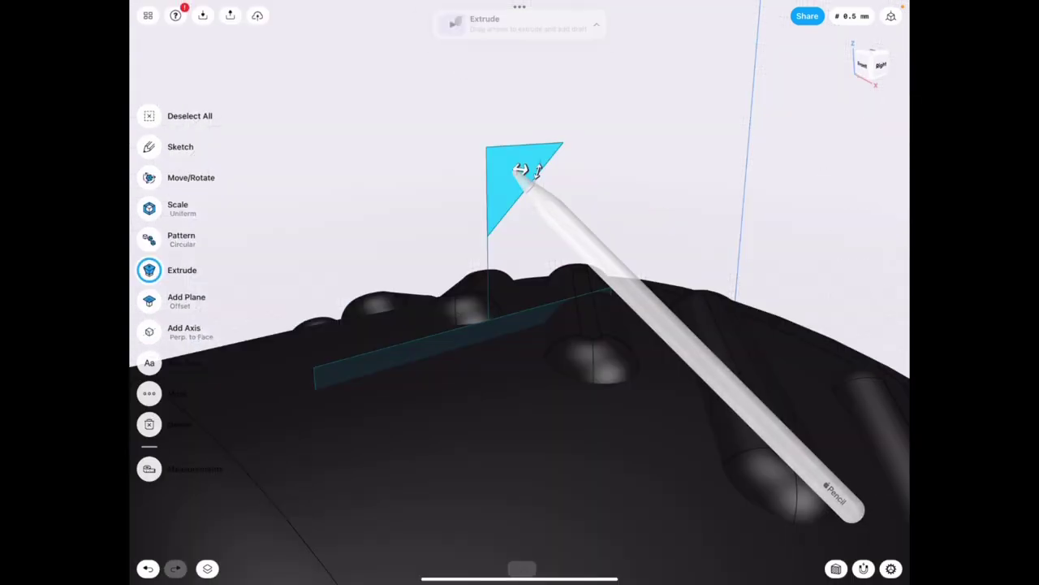
drag(522, 170, 567, 190)
click(673, 186)
- Mirror Circular Pattern 01 across the wedge plane, keeping the original lugs
click(207, 568)
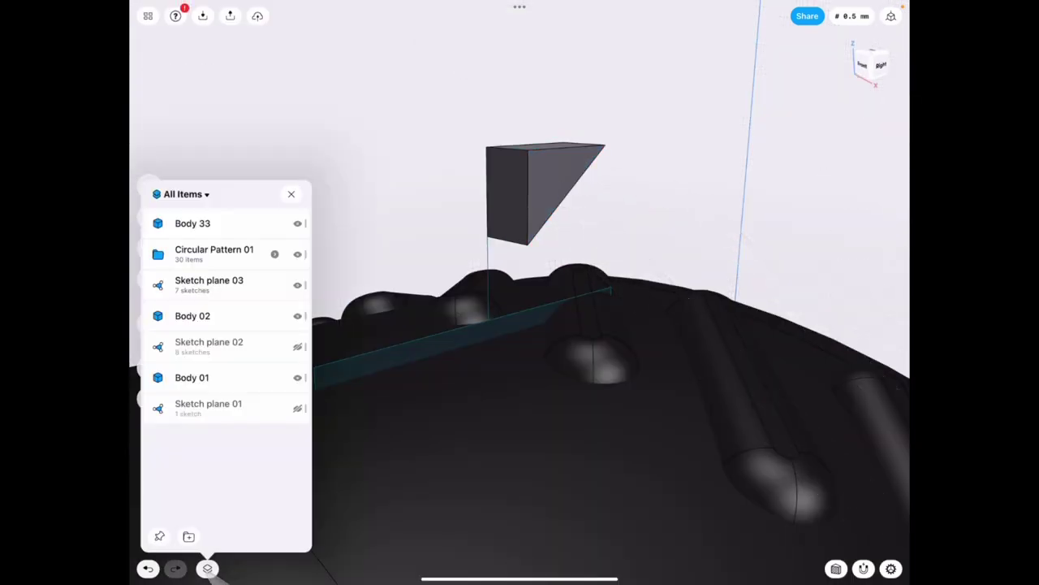
click(243, 253)
click(291, 193)
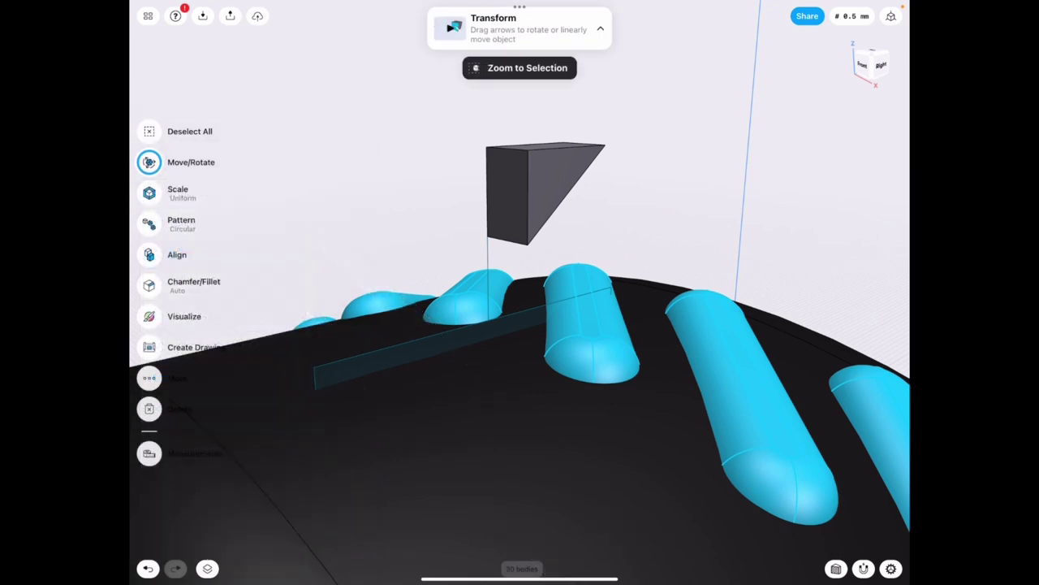
middle_drag(443, 285, 458, 306)
click(150, 377)
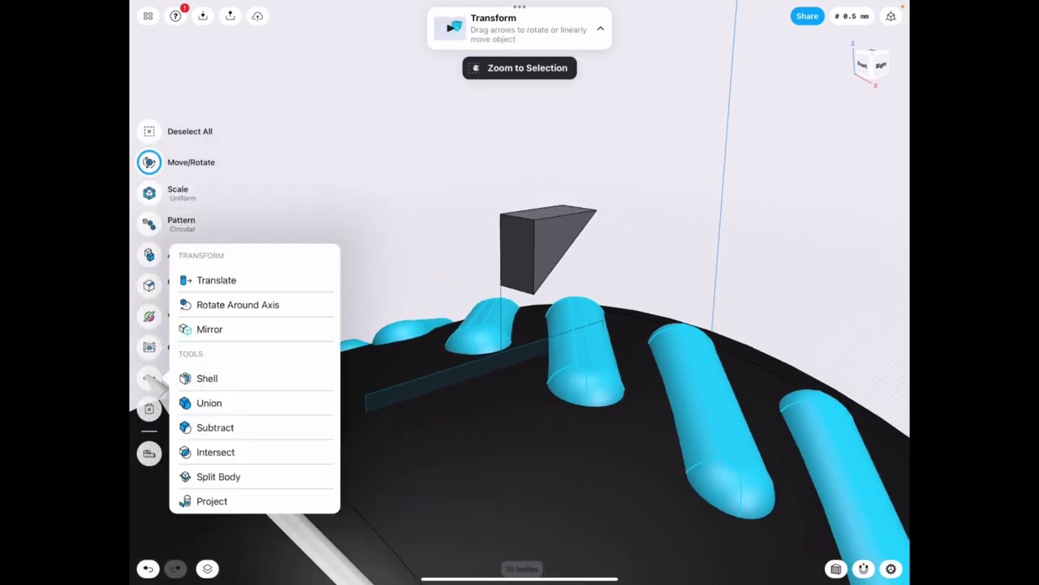
click(210, 329)
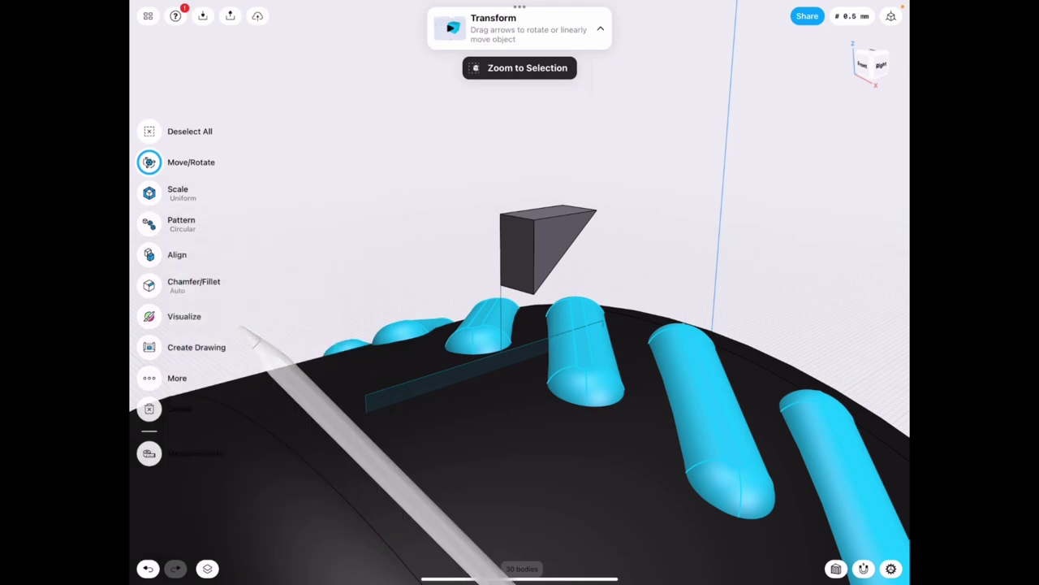
click(520, 244)
middle_drag(519, 341, 533, 320)
middle_drag(506, 379, 566, 393)
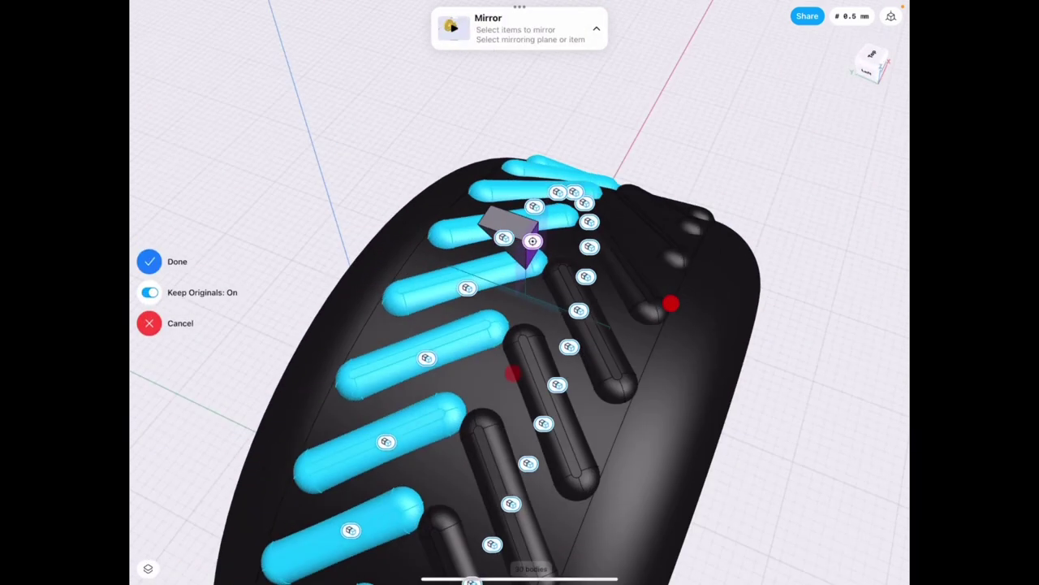
- Confirm the mirror, then select Circular Pattern 01 and nudge it slightly sideways
click(150, 260)
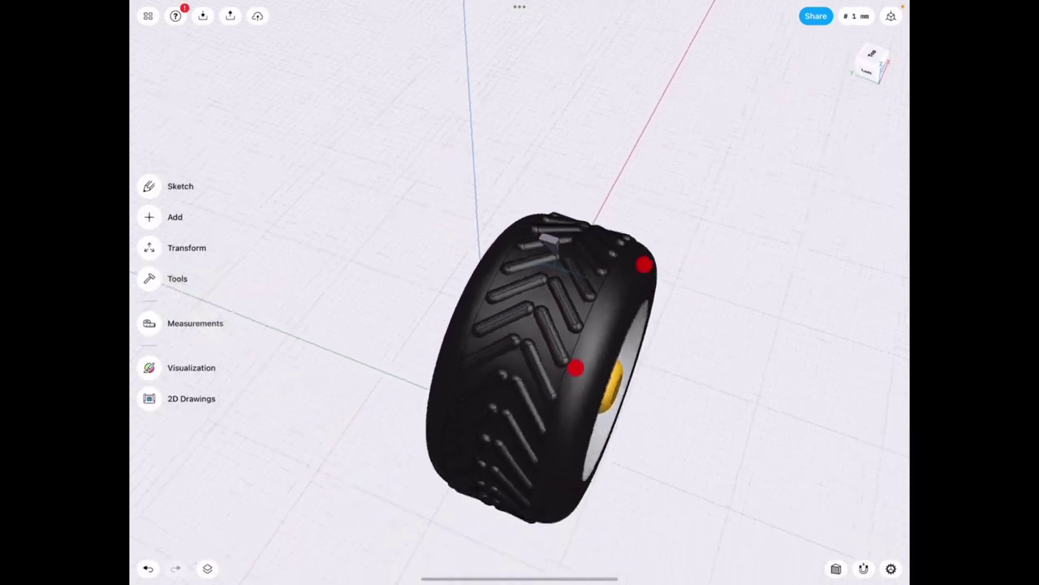
mouse_move(644, 262)
middle_down()
mouse_move(662, 218)
mouse_move(625, 279)
mouse_move(505, 276)
middle_up()
scroll(625, 276, up, 5)
scroll(528, 241, down, 5)
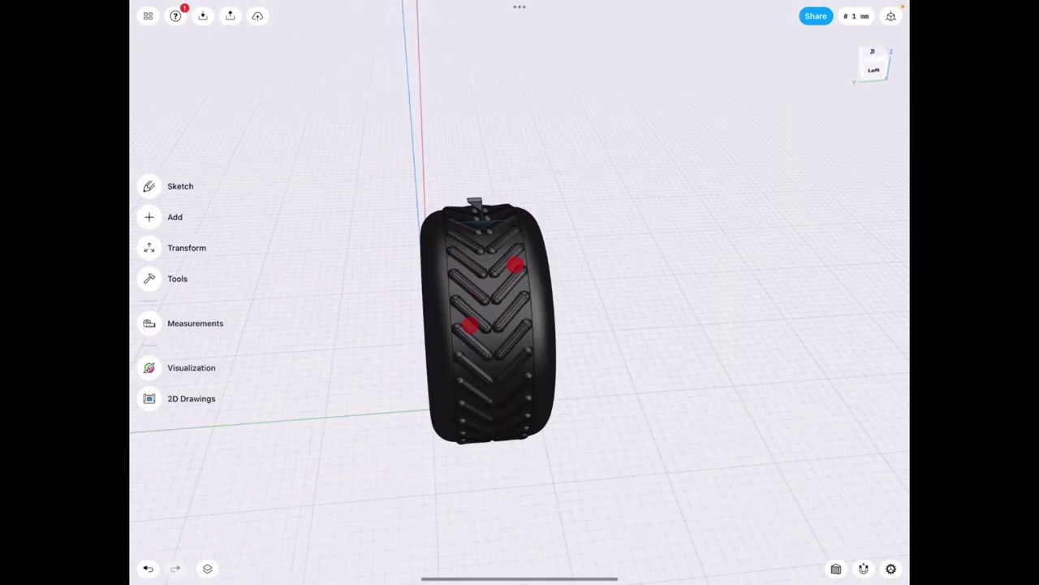
click(207, 568)
click(258, 257)
click(291, 194)
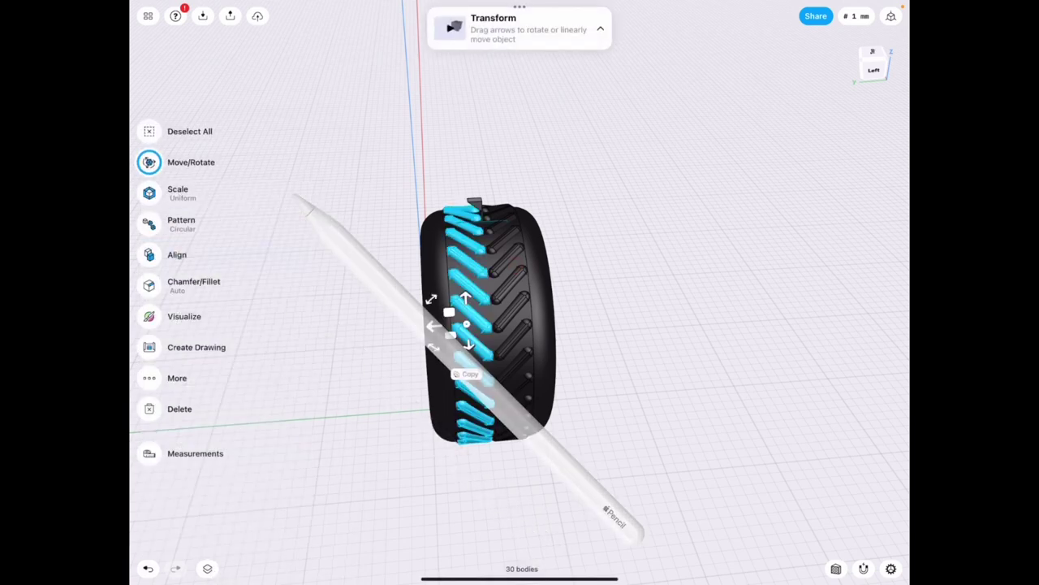
scroll(487, 325, up, 5)
drag(439, 367, 437, 371)
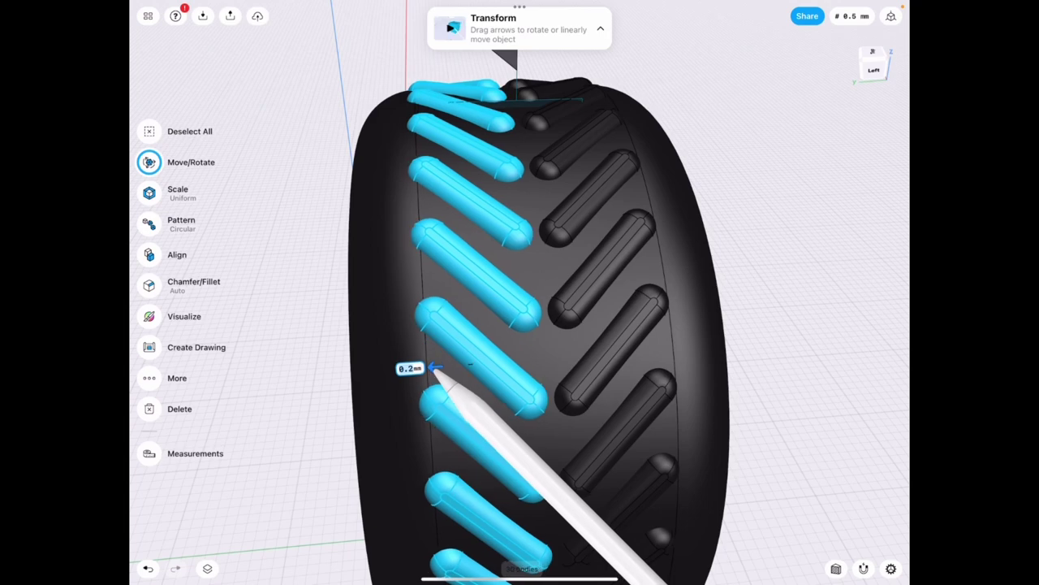
middle_drag(437, 371, 592, 313)
scroll(545, 236, up, 5)
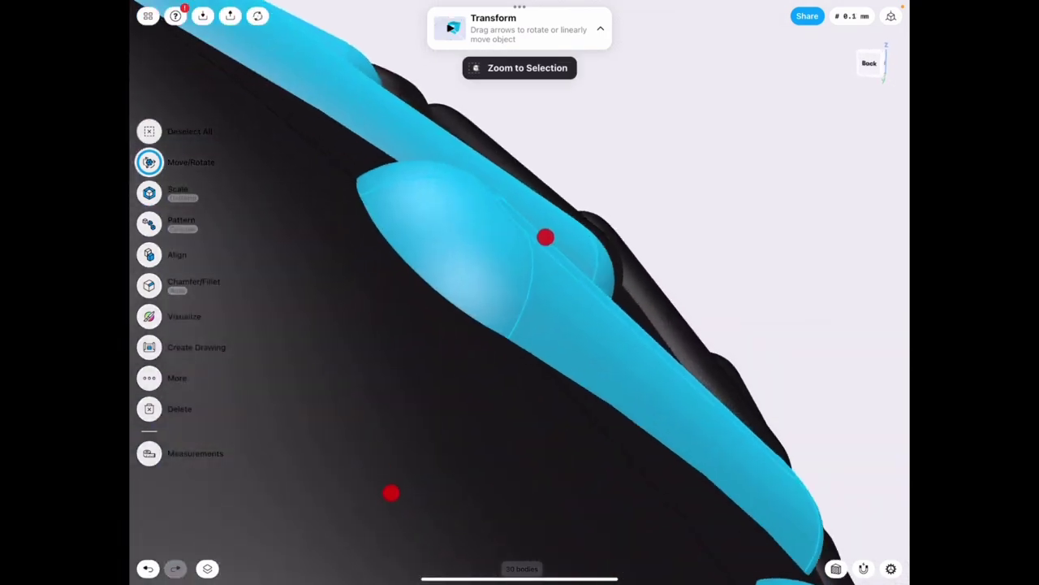
scroll(556, 285, up, 3)
scroll(556, 285, down, 5)
scroll(433, 322, down, 3)
scroll(599, 274, down, 3)
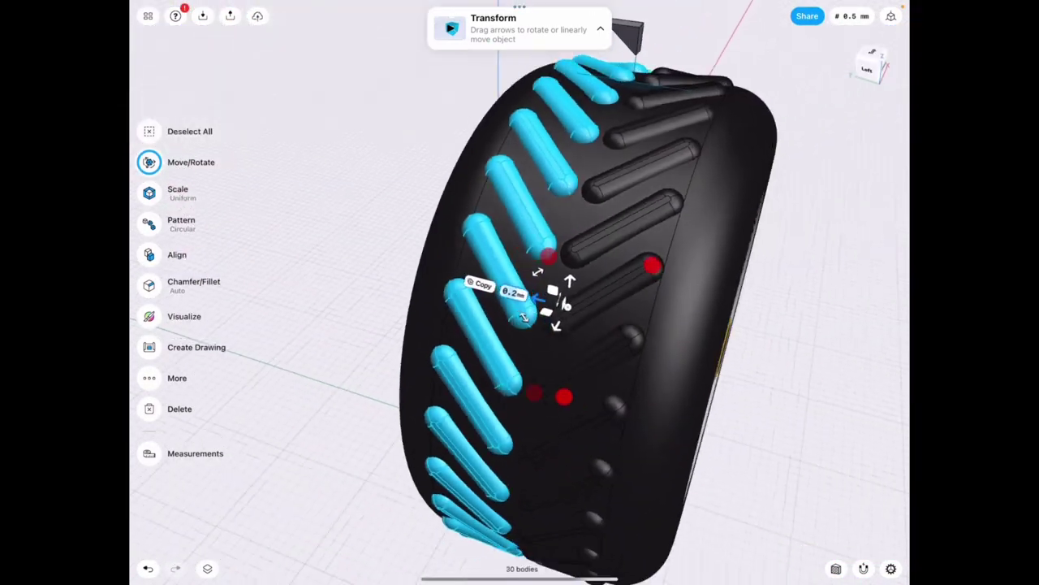
scroll(655, 267, down, 2)
- Shift the Circular Pattern 01 lugs 0.3 mm across the tread and deselect them
click(207, 569)
click(219, 249)
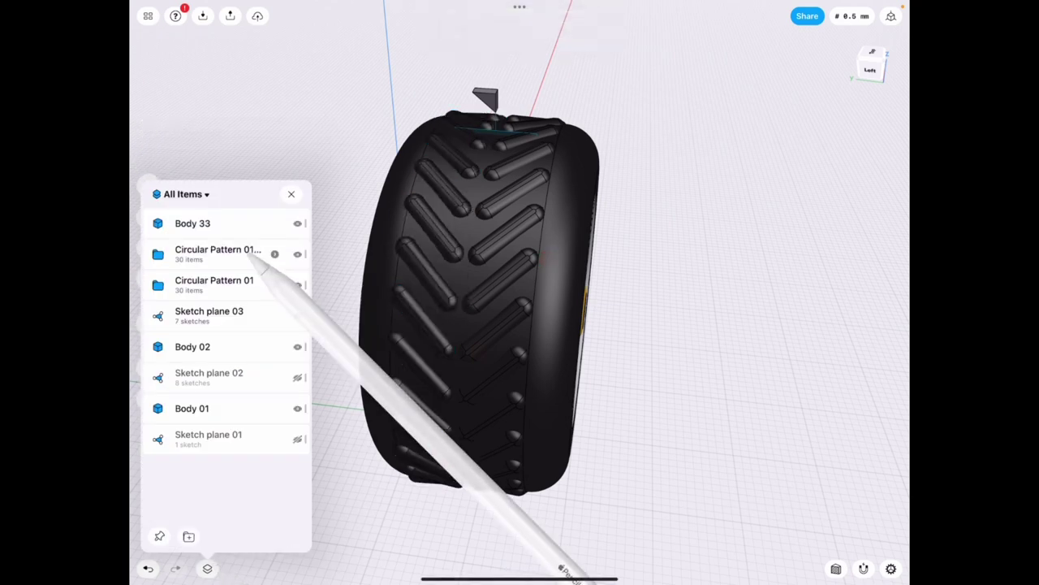
click(227, 278)
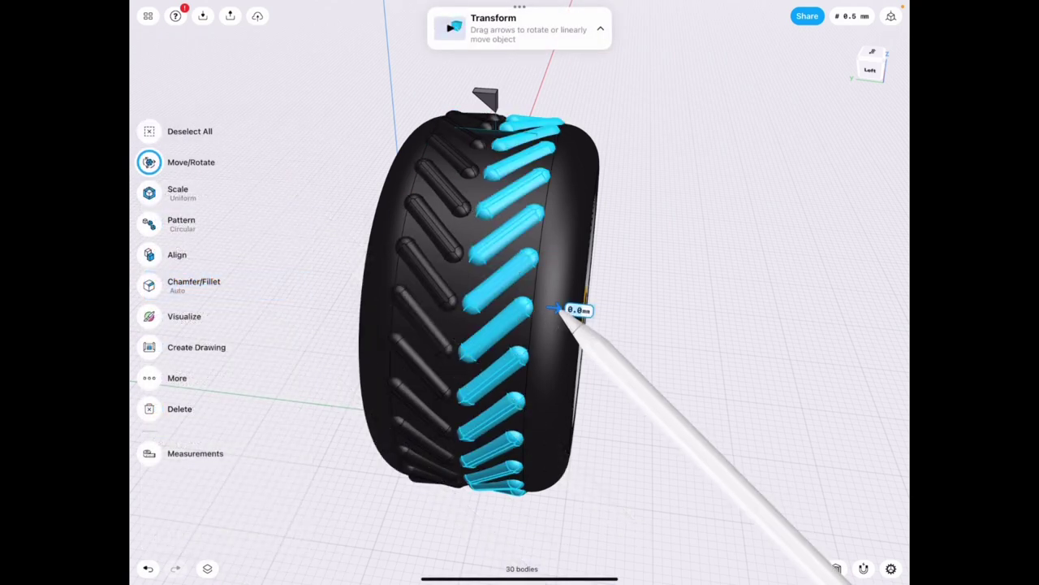
drag(558, 314, 563, 314)
click(653, 300)
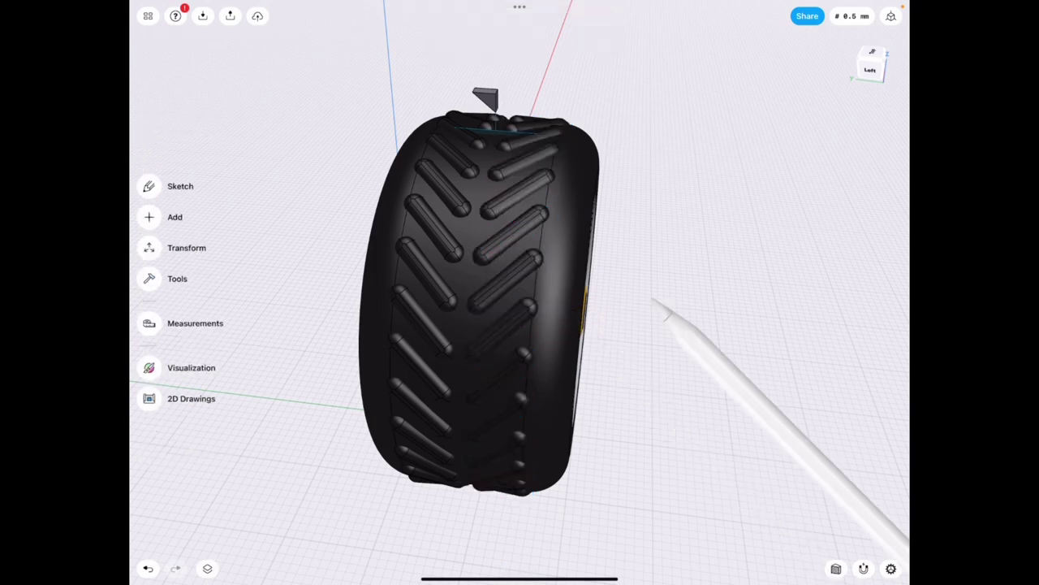
mouse_move(654, 300)
middle_down()
mouse_move(633, 287)
mouse_move(647, 258)
middle_up()
scroll(562, 306, up, 5)
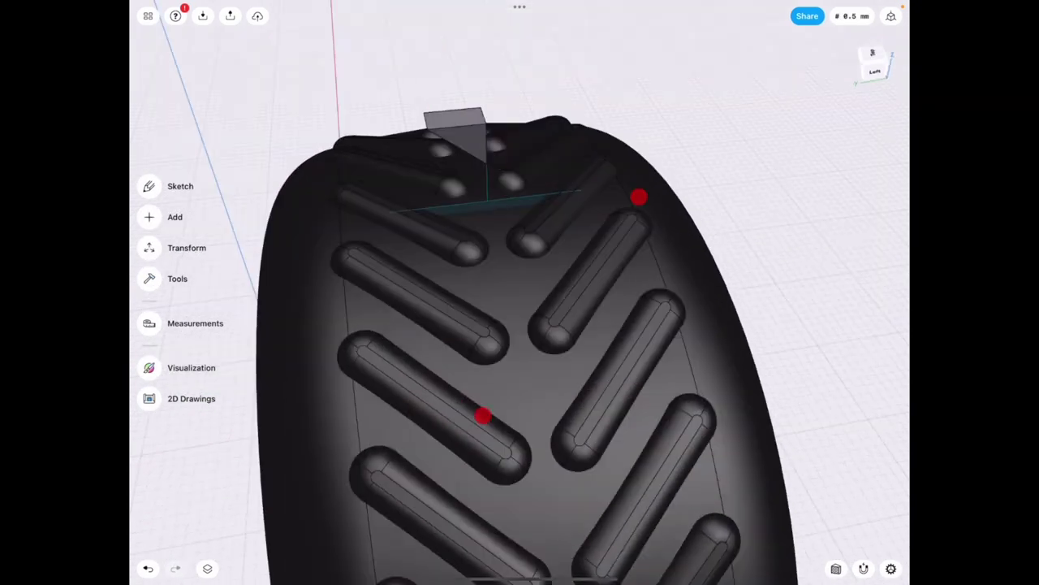
- Select and deselect the small top wedge, then orbit to the rim side
click(452, 123)
click(227, 471)
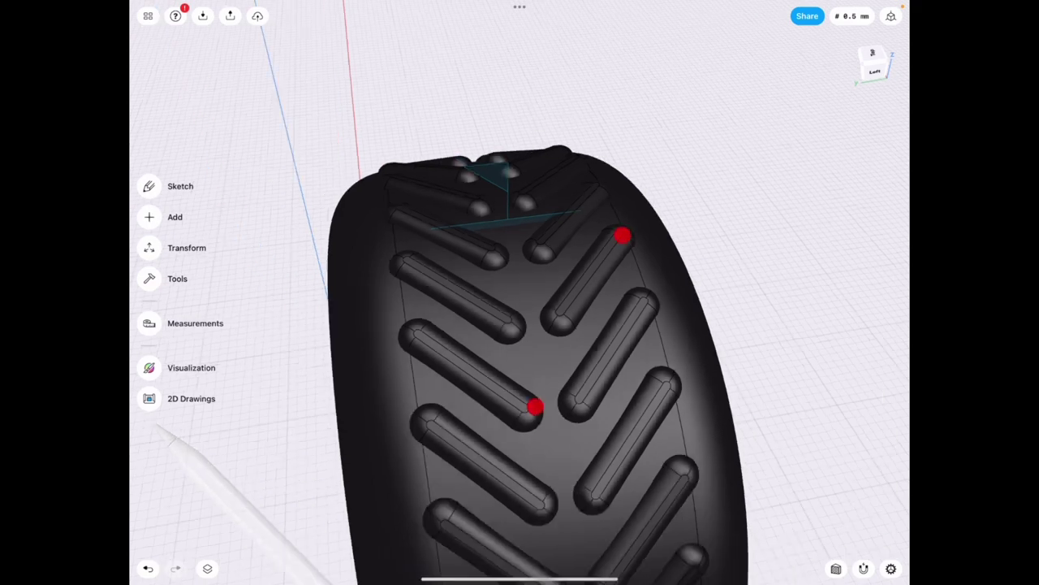
middle_drag(622, 235, 647, 215)
mouse_move(649, 280)
middle_down()
mouse_move(650, 232)
mouse_move(671, 203)
mouse_move(661, 230)
mouse_move(760, 229)
mouse_move(763, 253)
mouse_move(673, 301)
mouse_move(563, 262)
mouse_move(598, 231)
mouse_move(645, 300)
mouse_move(715, 279)
mouse_move(673, 427)
mouse_move(645, 280)
middle_up()
- Project the hub circle onto the grey rim face using Imprinted Body Edges
click(149, 186)
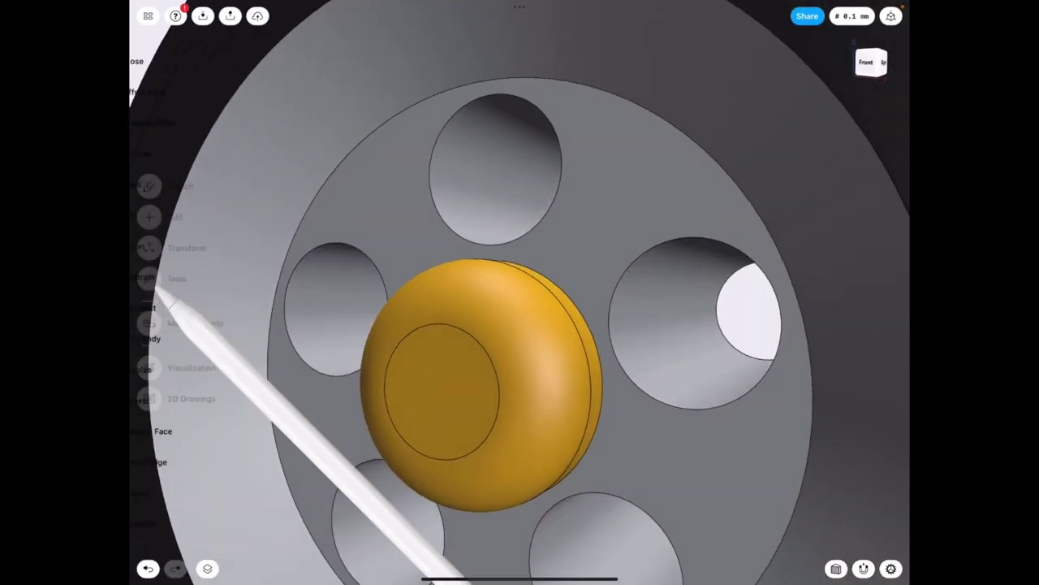
click(149, 492)
scroll(541, 360, up, 3)
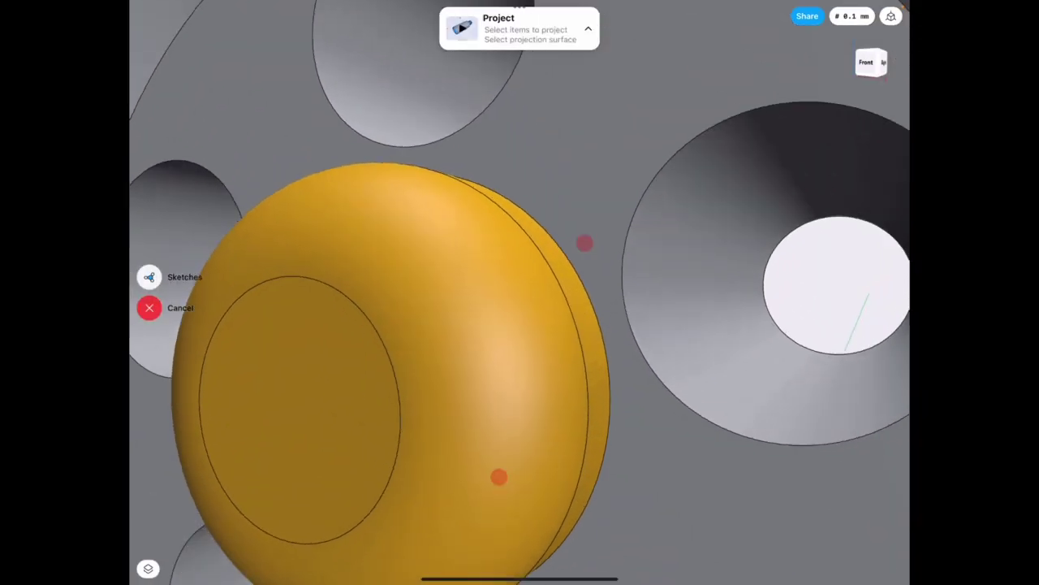
scroll(578, 335, down, 5)
middle_drag(580, 239, 599, 236)
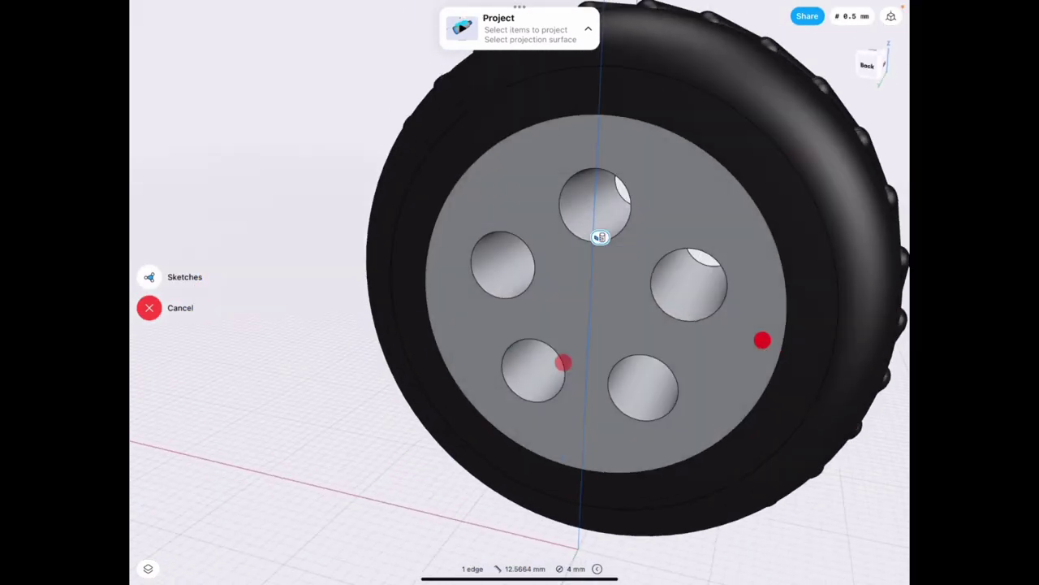
click(622, 310)
click(149, 291)
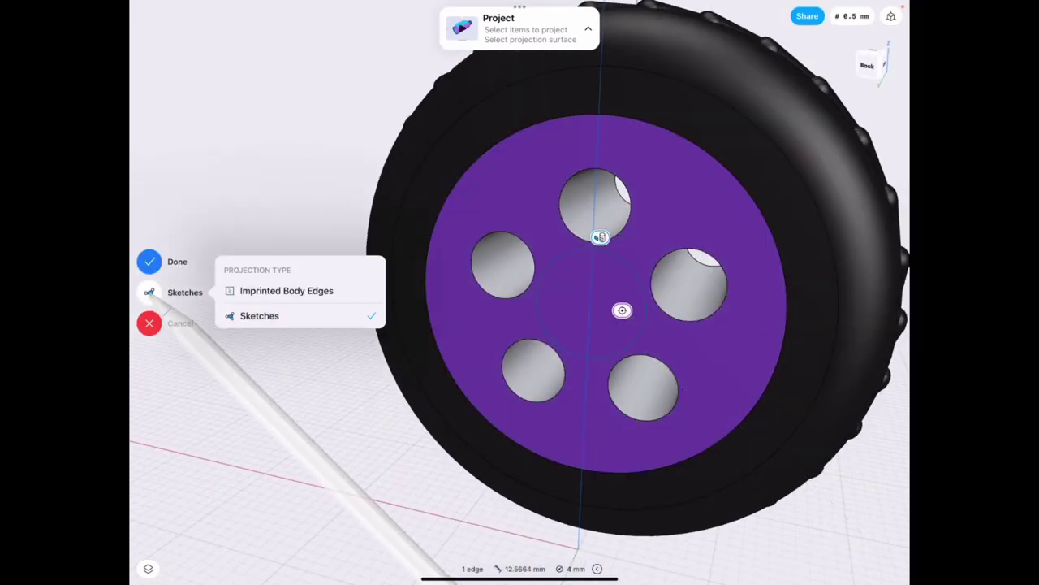
click(286, 290)
- Offset the projected centre circle face 4 mm into the rim and inspect the hub
click(149, 260)
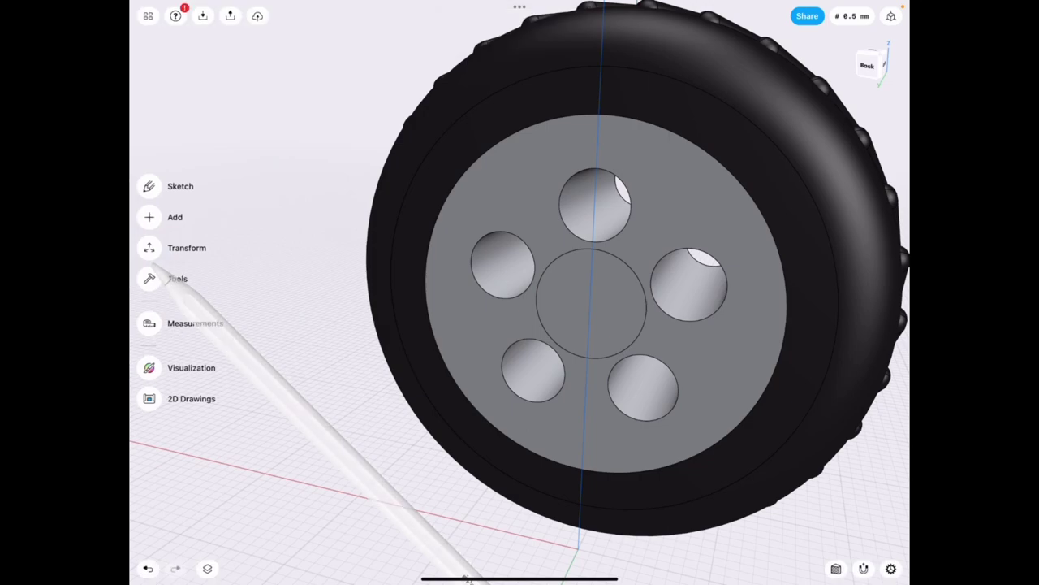
scroll(595, 352, up, 3)
click(566, 338)
drag(518, 344, 537, 326)
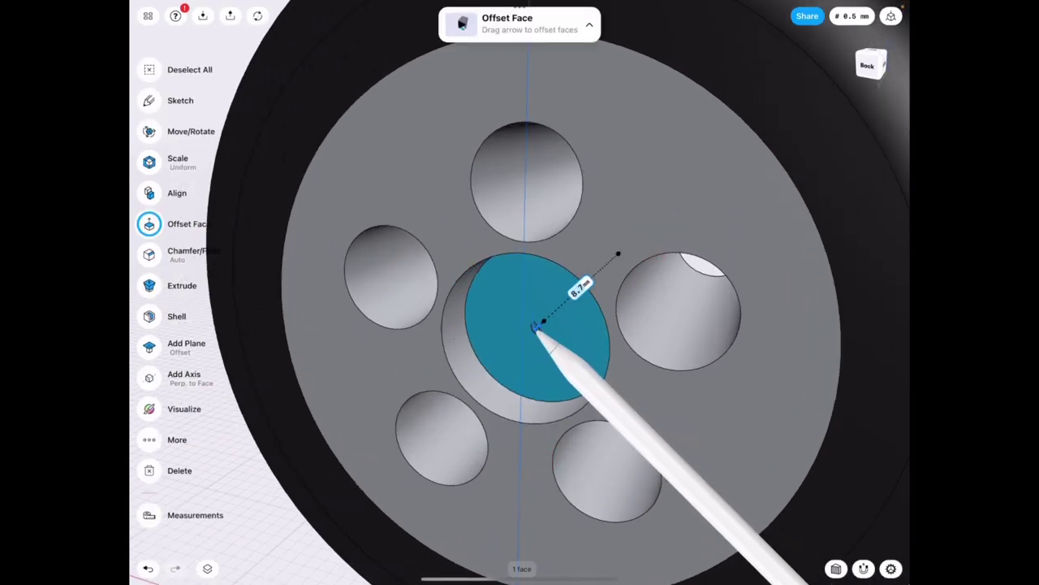
click(582, 286)
text(4)
click(622, 344)
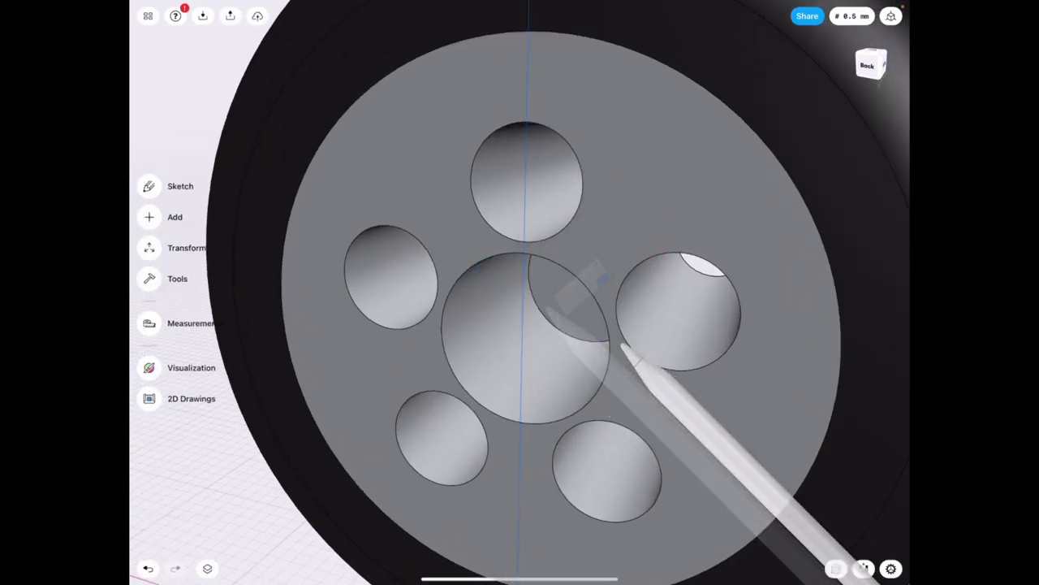
scroll(625, 311, down, 3)
scroll(599, 341, down, 3)
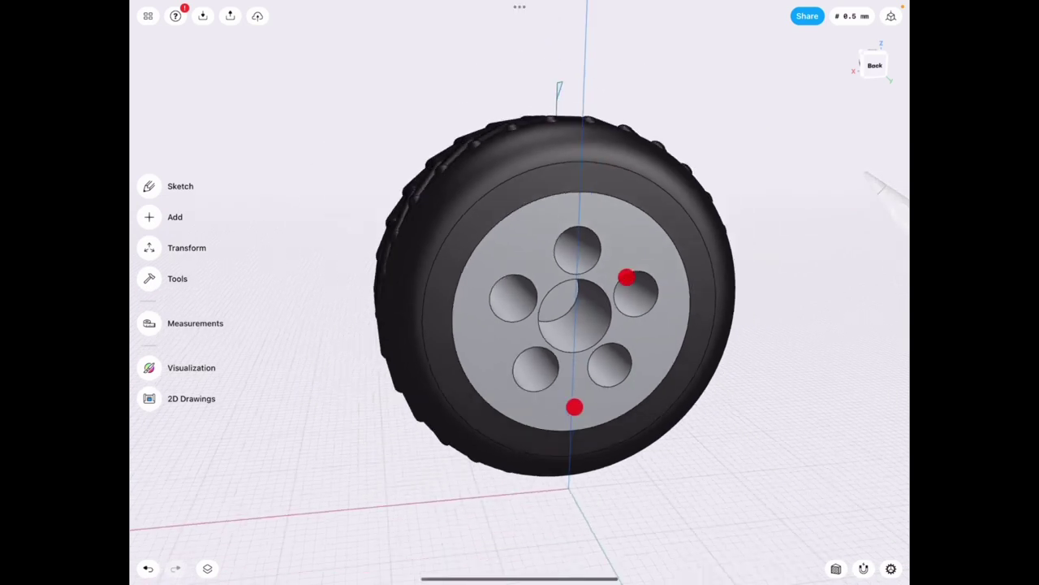
middle_drag(763, 285, 724, 292)
scroll(591, 322, up, 3)
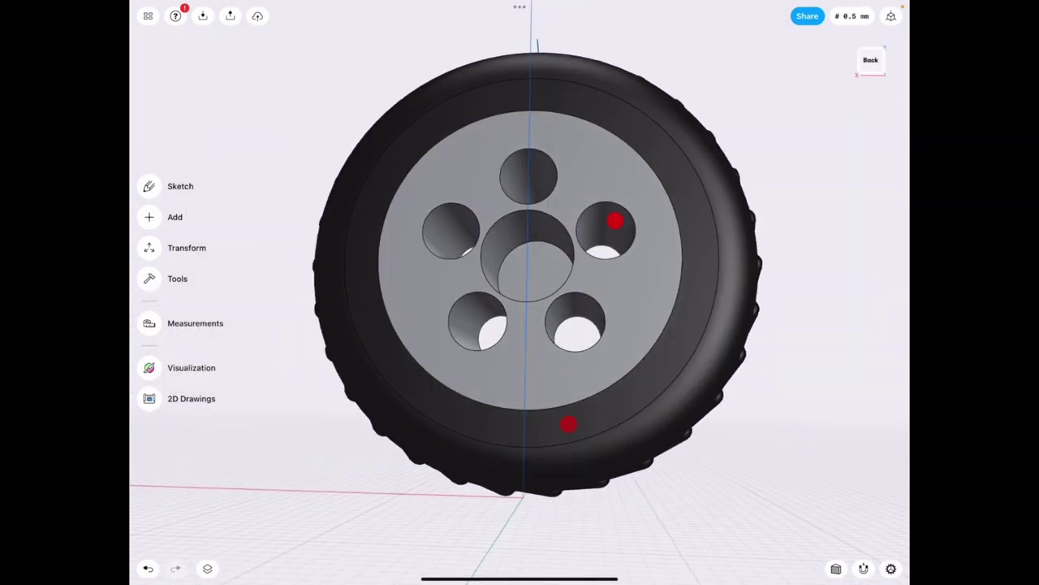
middle_drag(615, 220, 638, 241)
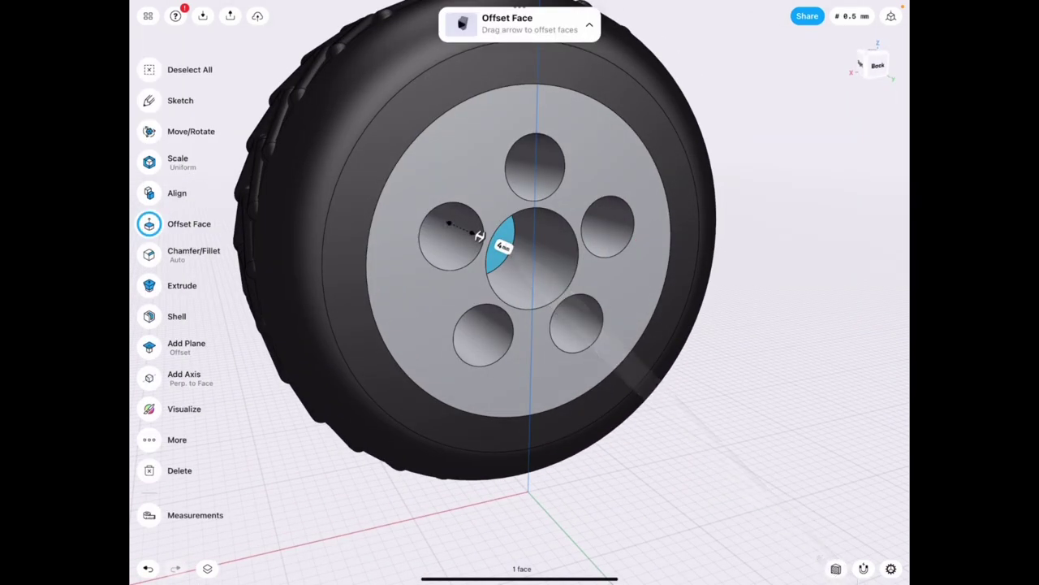
scroll(606, 334, down, 3)
middle_drag(668, 287, 733, 295)
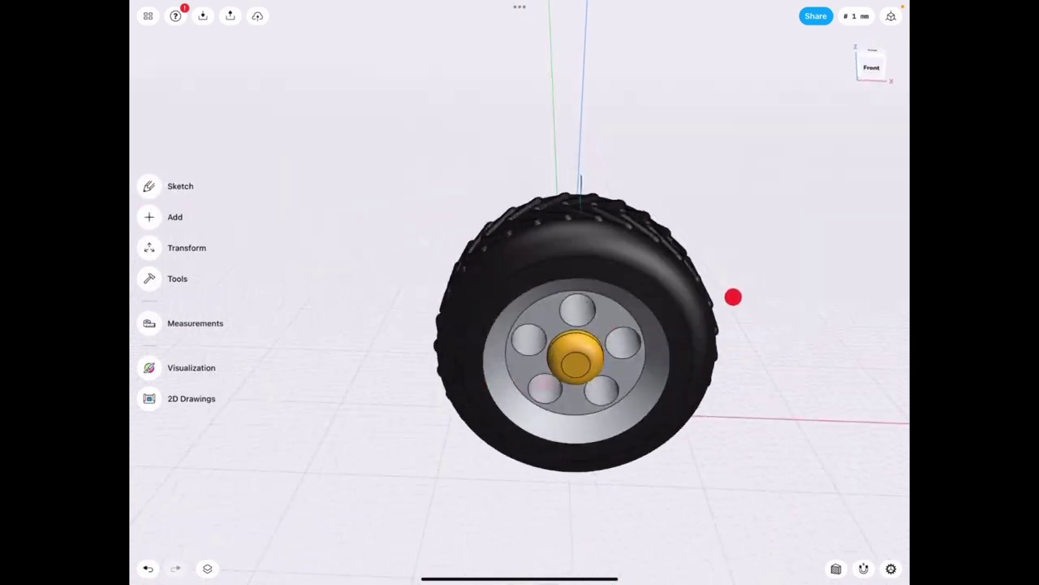
scroll(624, 320, up, 3)
scroll(625, 319, down, 2)
scroll(626, 331, up, 3)
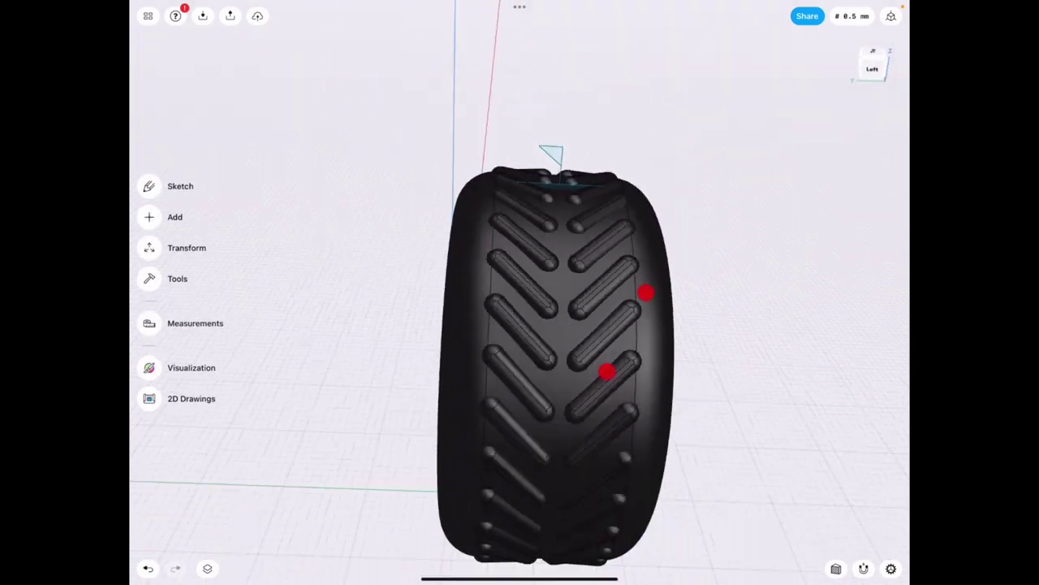
middle_drag(645, 292, 656, 278)
- Select both Circular Pattern lug sets and Body 01 in Items for the union
click(207, 569)
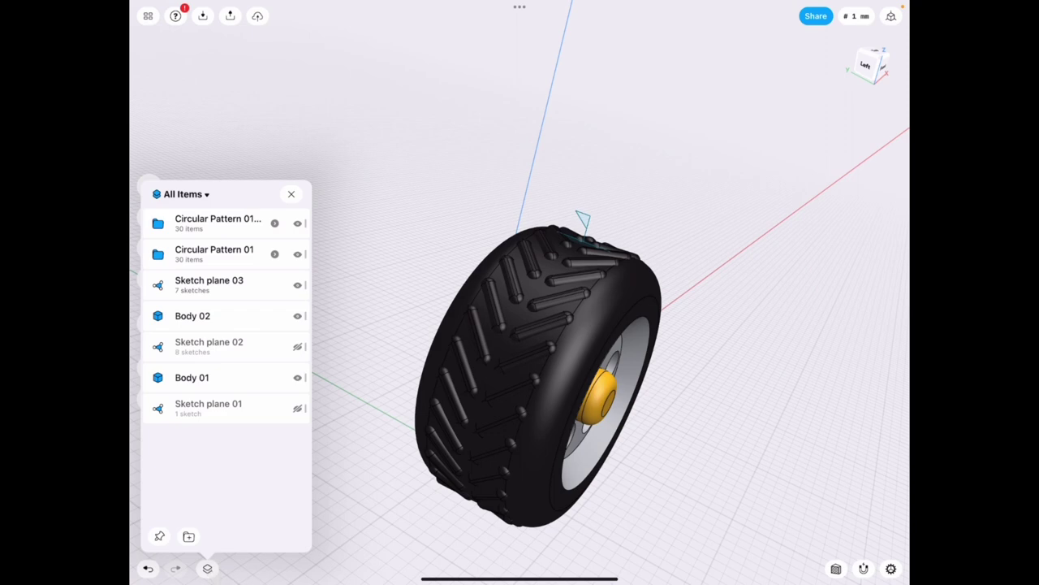
click(244, 223)
click(244, 253)
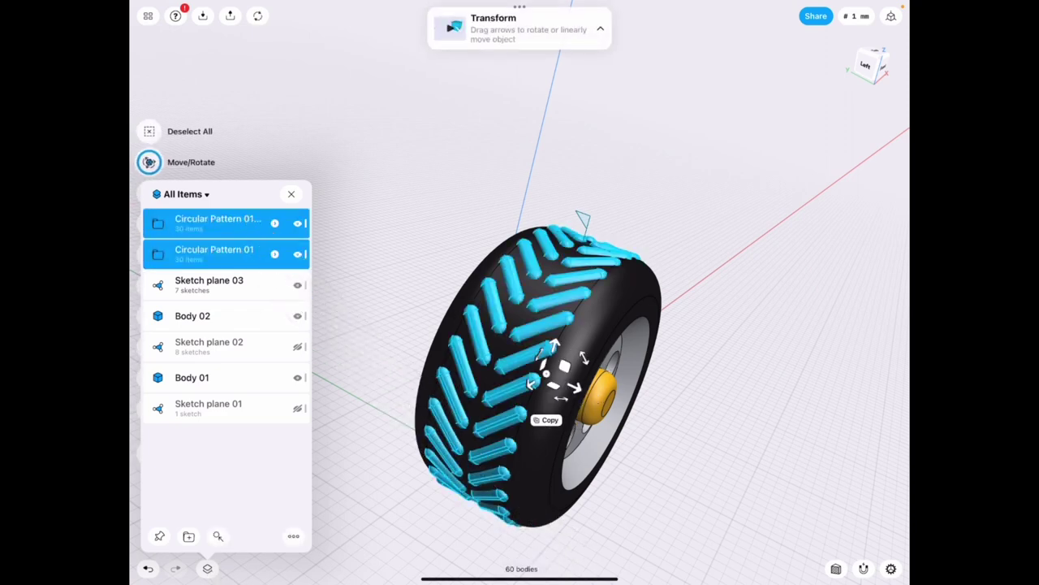
click(242, 317)
click(233, 378)
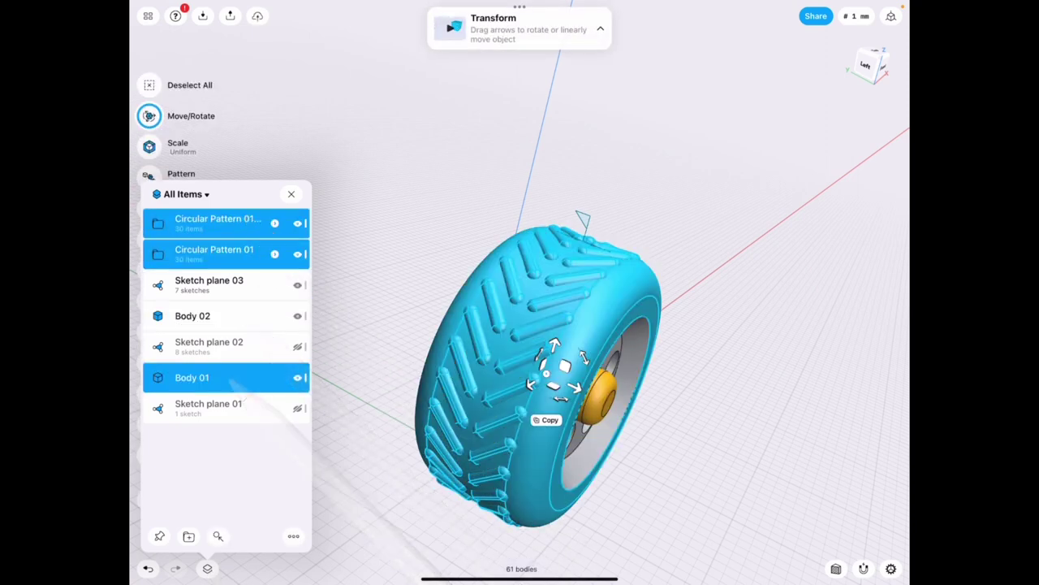
click(290, 193)
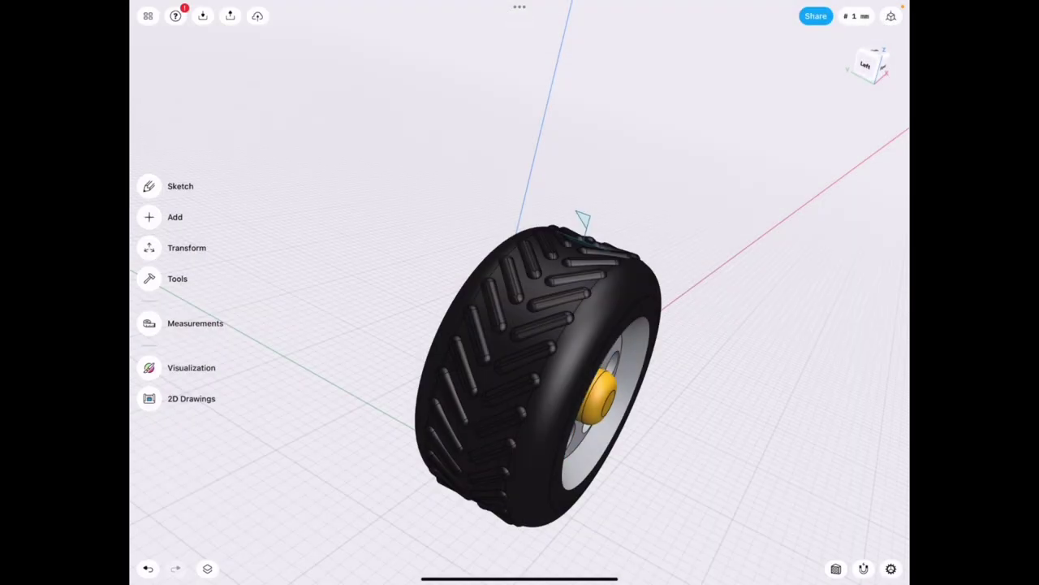
scroll(614, 385, up, 3)
- Orbit to the rim's hub side and begin extruding the centre bore face
click(624, 295)
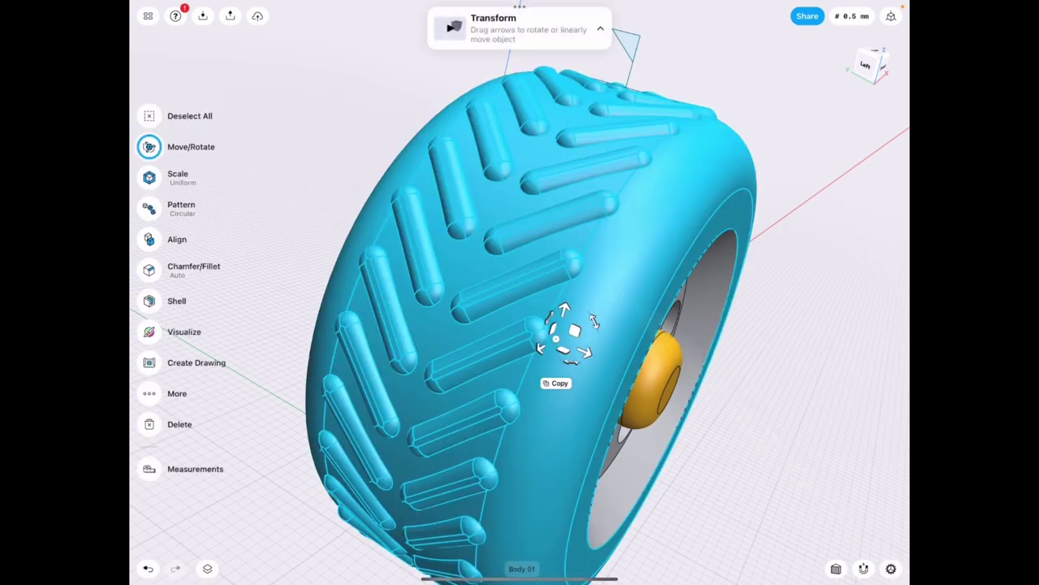
click(669, 300)
mouse_move(669, 300)
mouse_down()
mouse_move(677, 345)
mouse_move(666, 359)
mouse_up()
scroll(596, 379, down, 5)
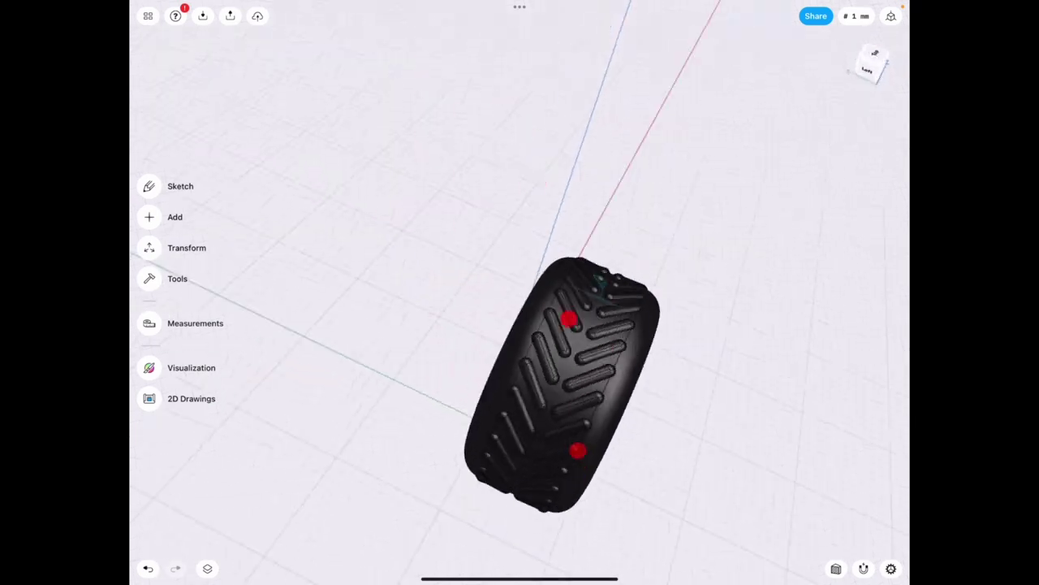
mouse_move(557, 306)
mouse_down()
mouse_move(696, 349)
mouse_move(682, 346)
mouse_move(793, 329)
mouse_up()
scroll(632, 380, up, 3)
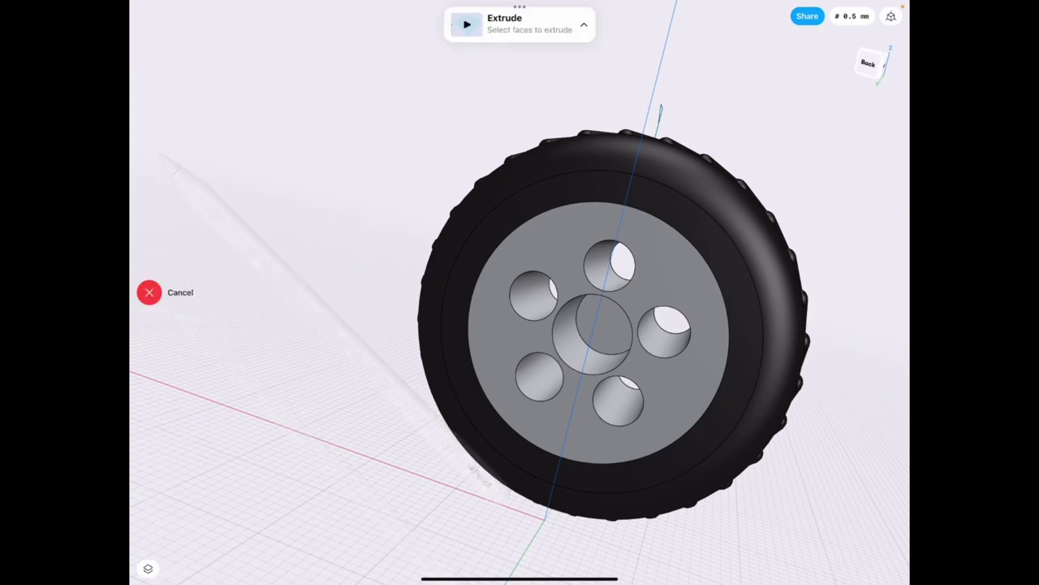
click(603, 335)
scroll(630, 270, down, 5)
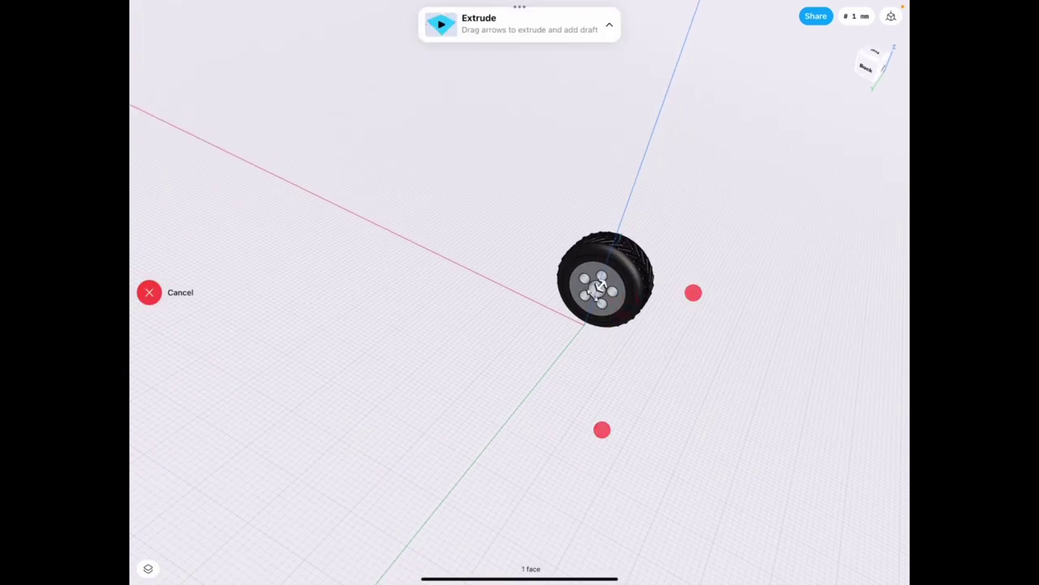